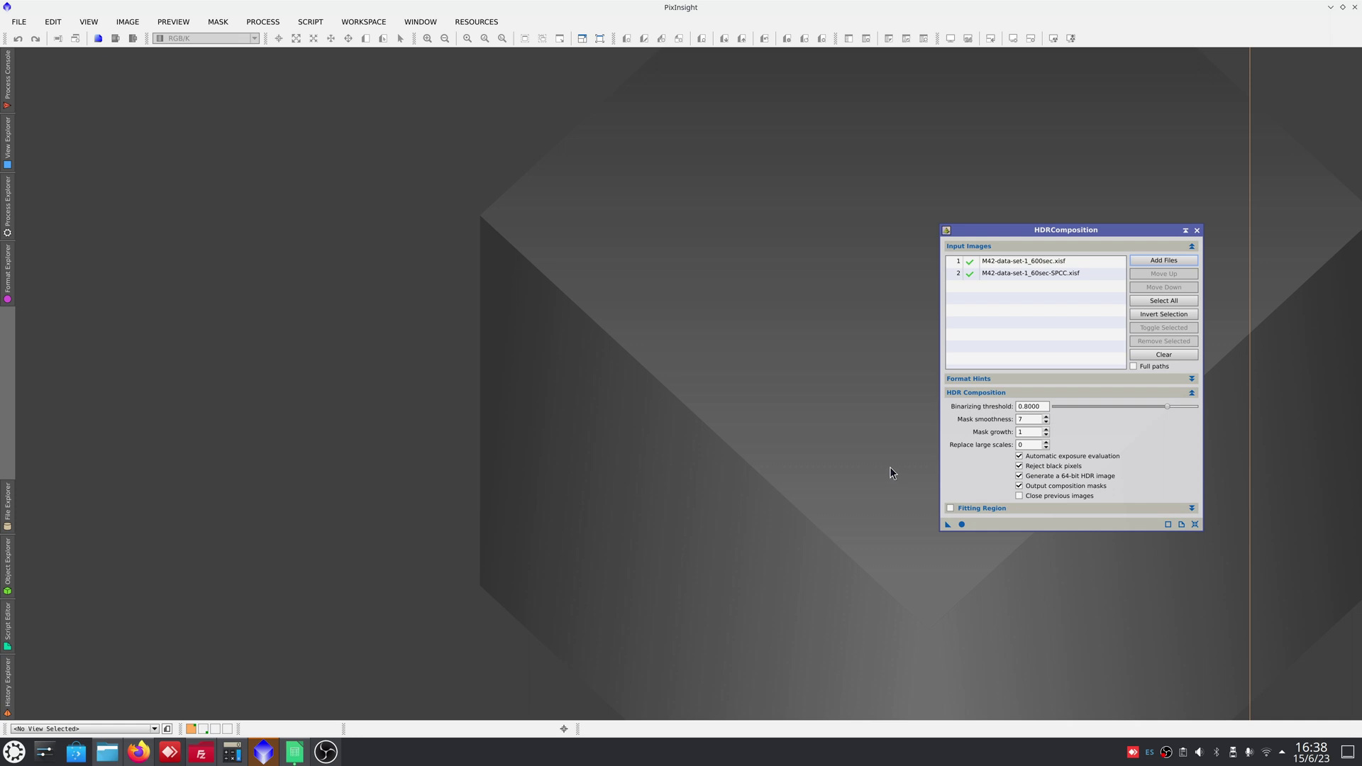
Review the HDRComposition input list by selecting the 60 s SPCC and 600 s M42 entries.
{"action": "left_click", "coordinate": [1038, 275]}
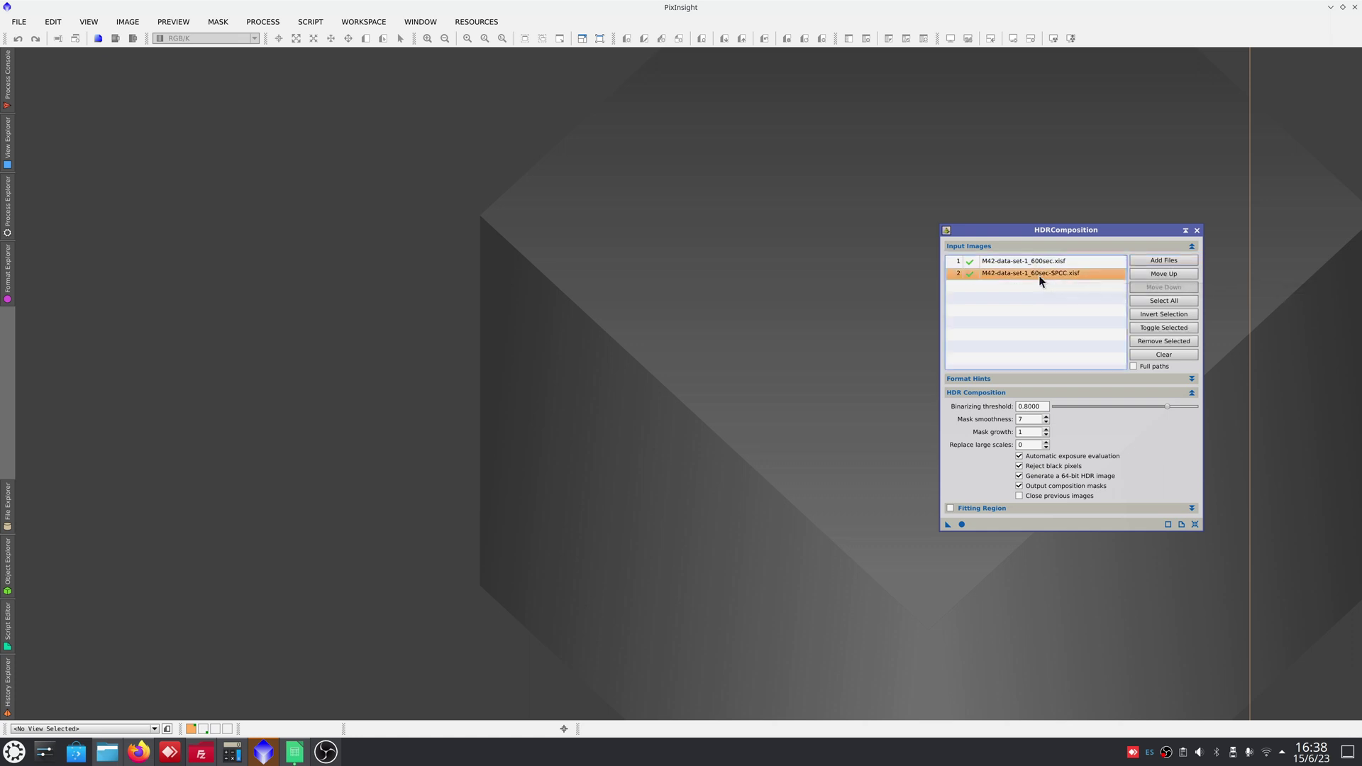
{"action": "left_click", "coordinate": [1041, 264]}
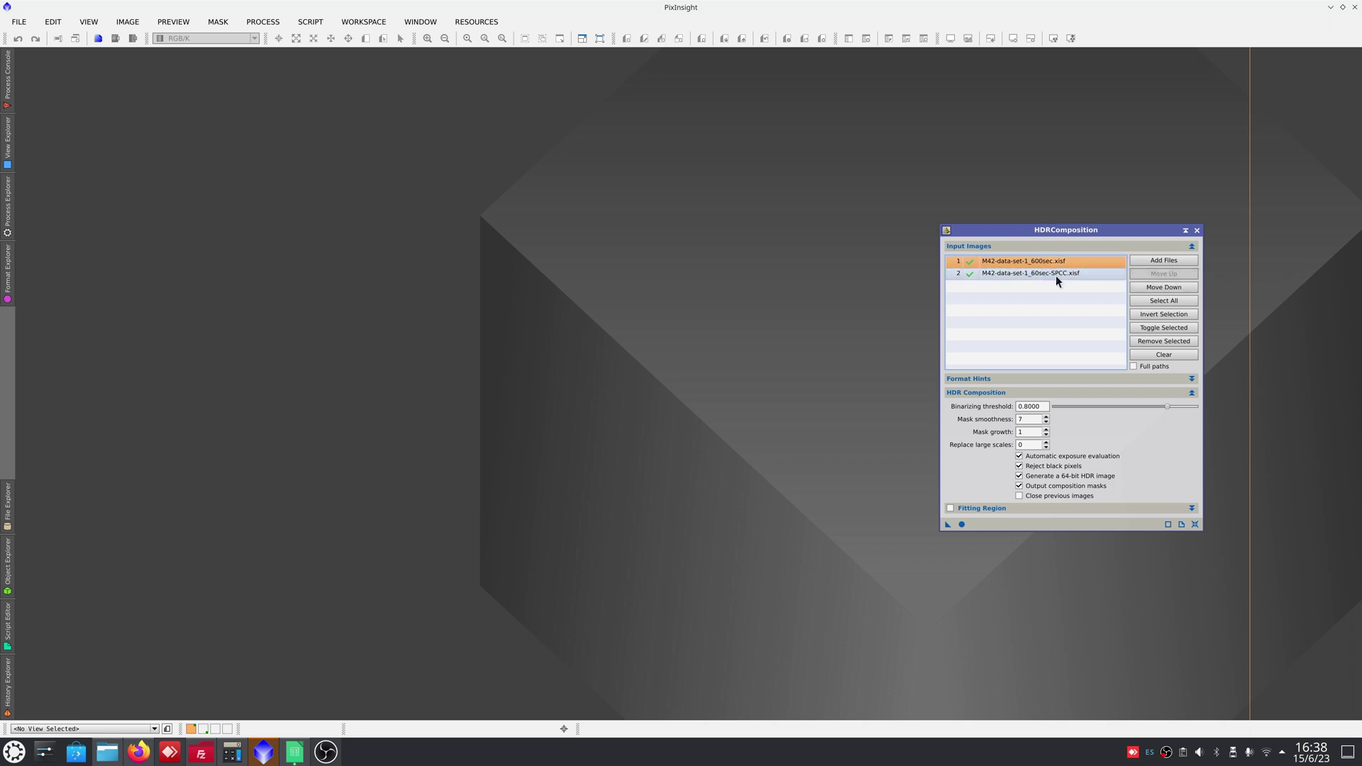
{"action": "left_click", "coordinate": [1058, 275]}
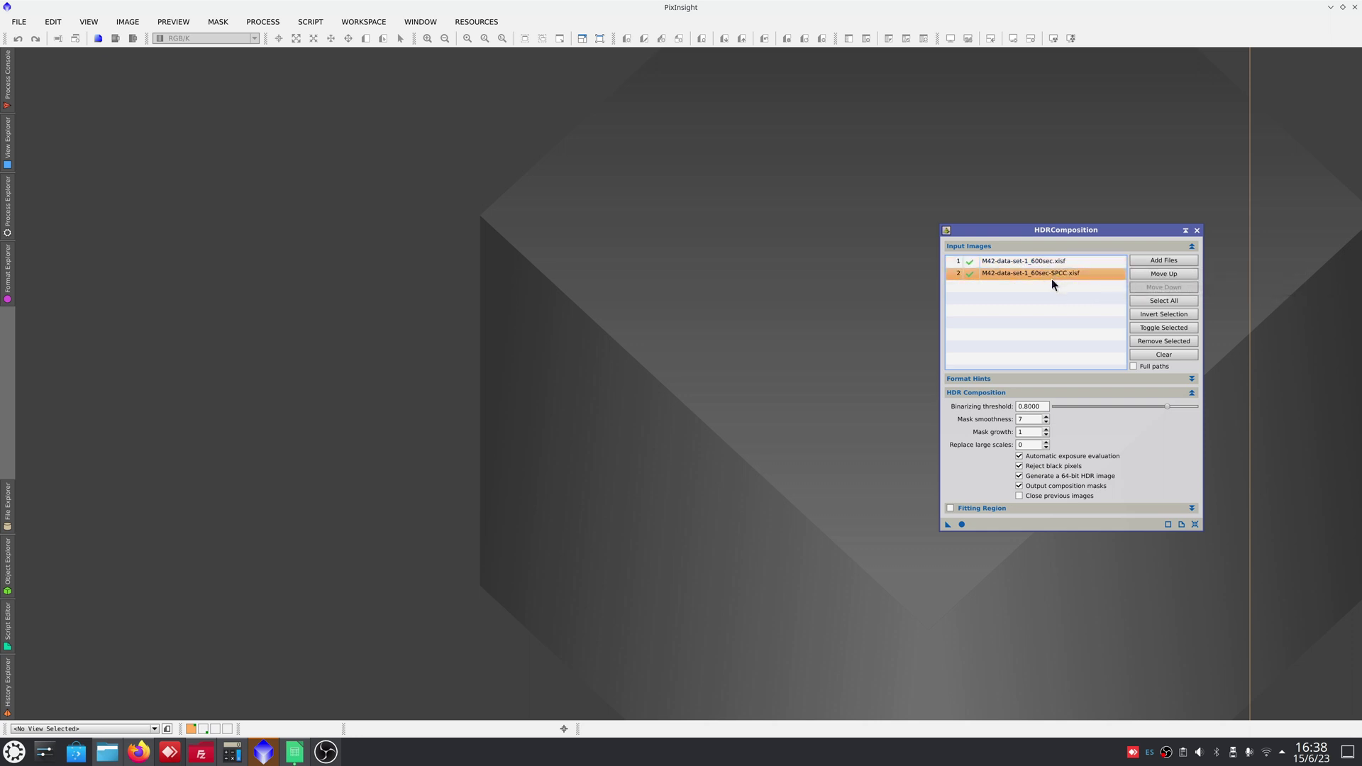
Run HDRComposition on both exposures to create the RGB HDR image, then close the tool.
{"action": "left_click", "coordinate": [962, 525]}
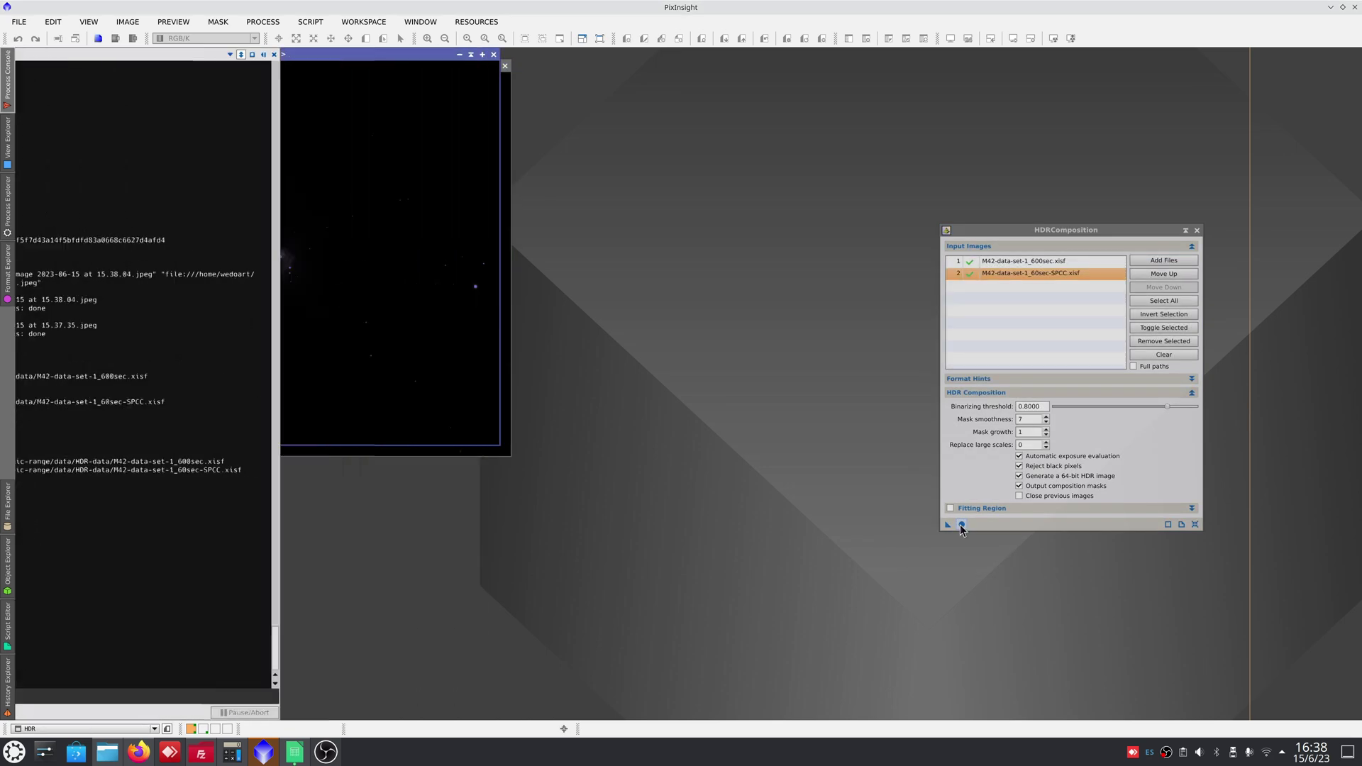
{"action": "left_click_drag", "start_coordinate": [261, 57], "coordinate": [757, 68]}
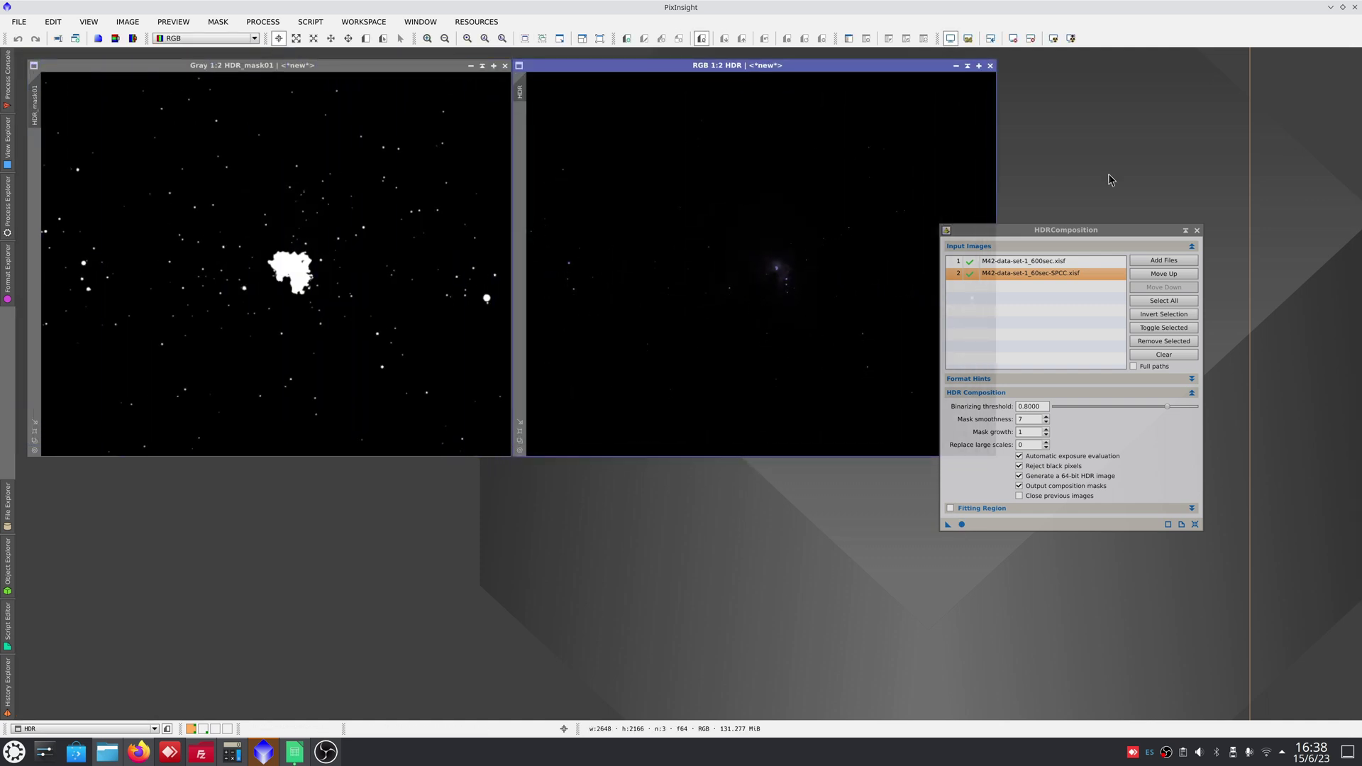
{"action": "left_click", "coordinate": [1197, 231]}
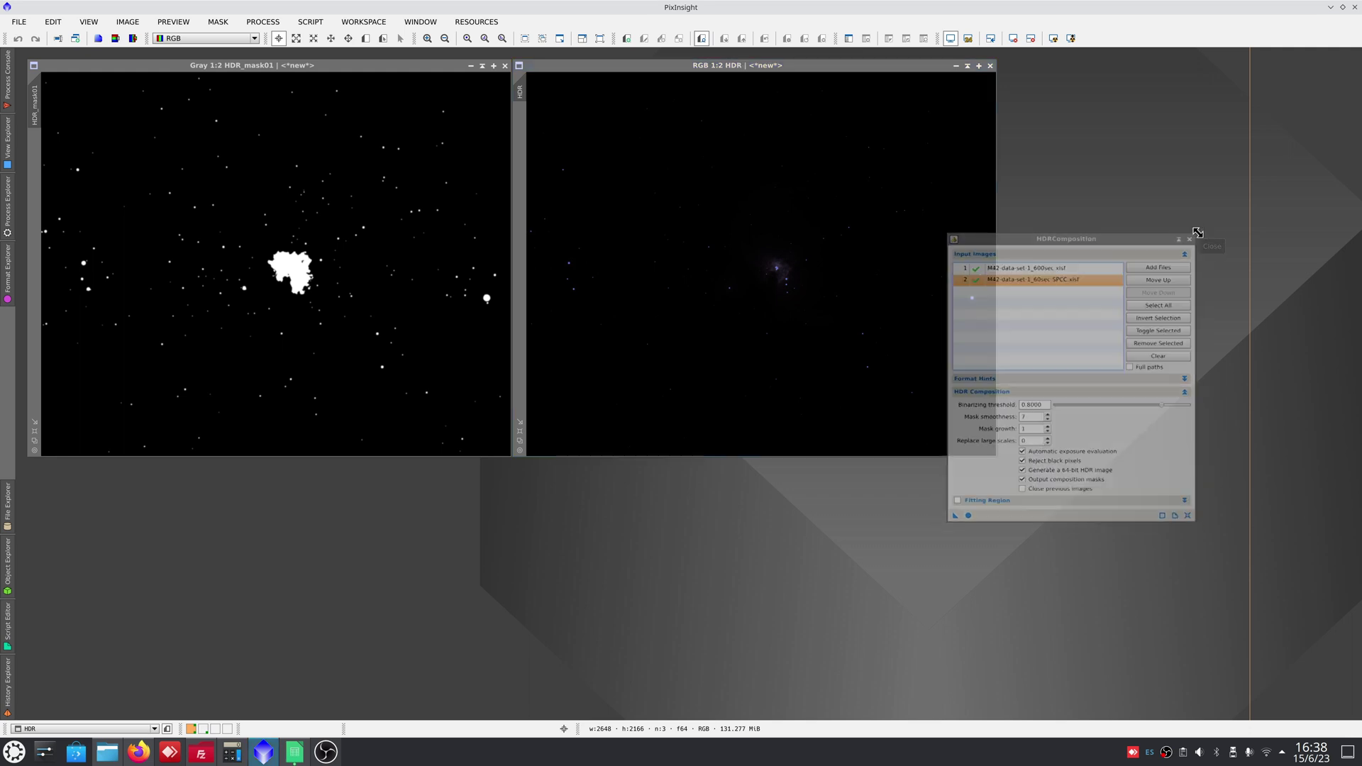
Close the HDR_mask01 window, leaving only the RGB HDR image open.
{"action": "left_click", "coordinate": [372, 228]}
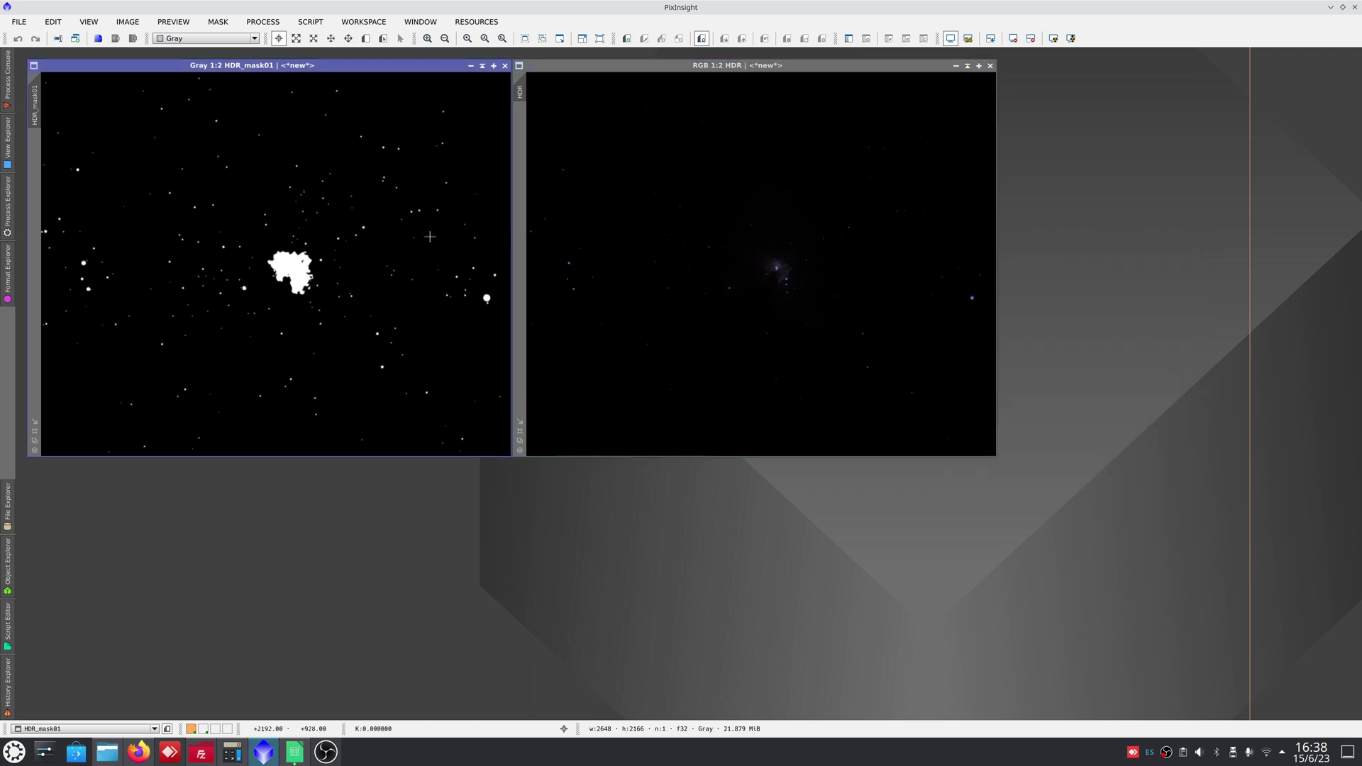
{"action": "left_click", "coordinate": [667, 254]}
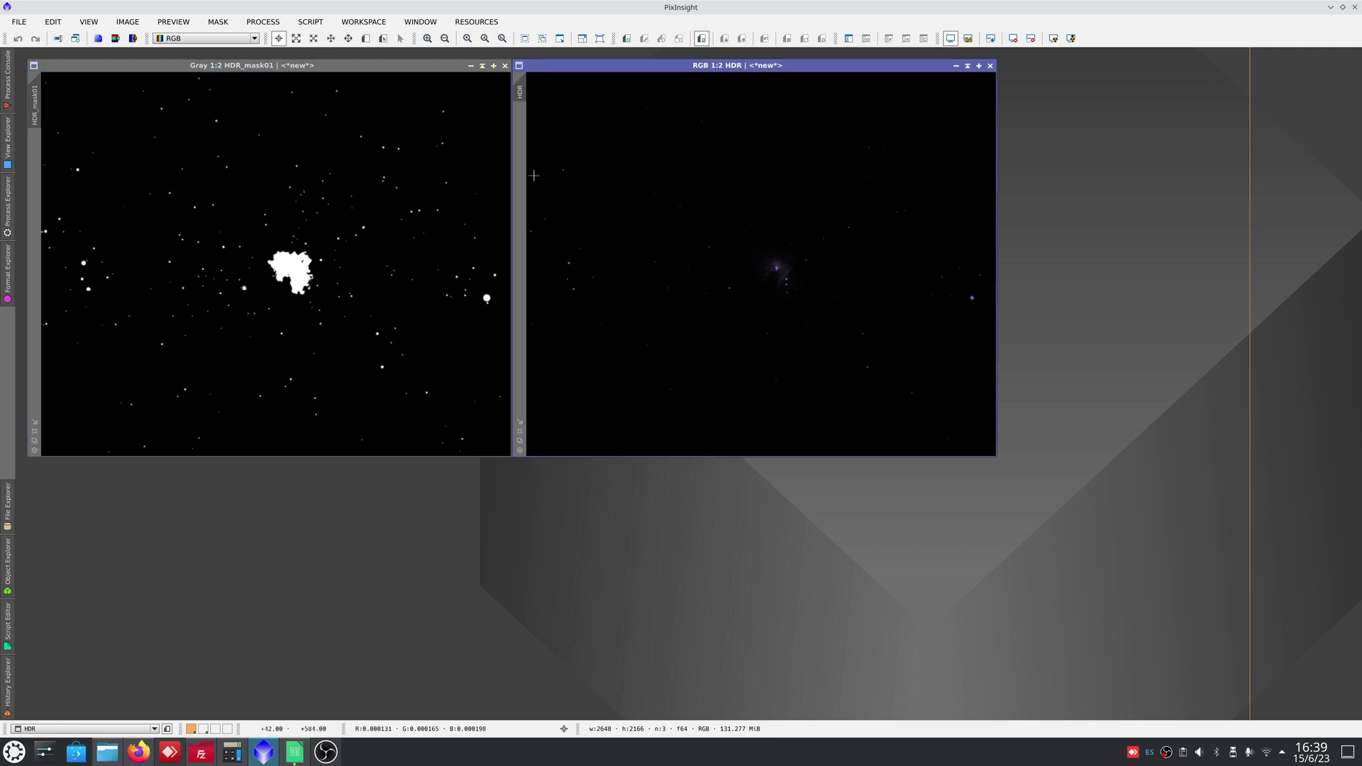
{"action": "left_click", "coordinate": [504, 66]}
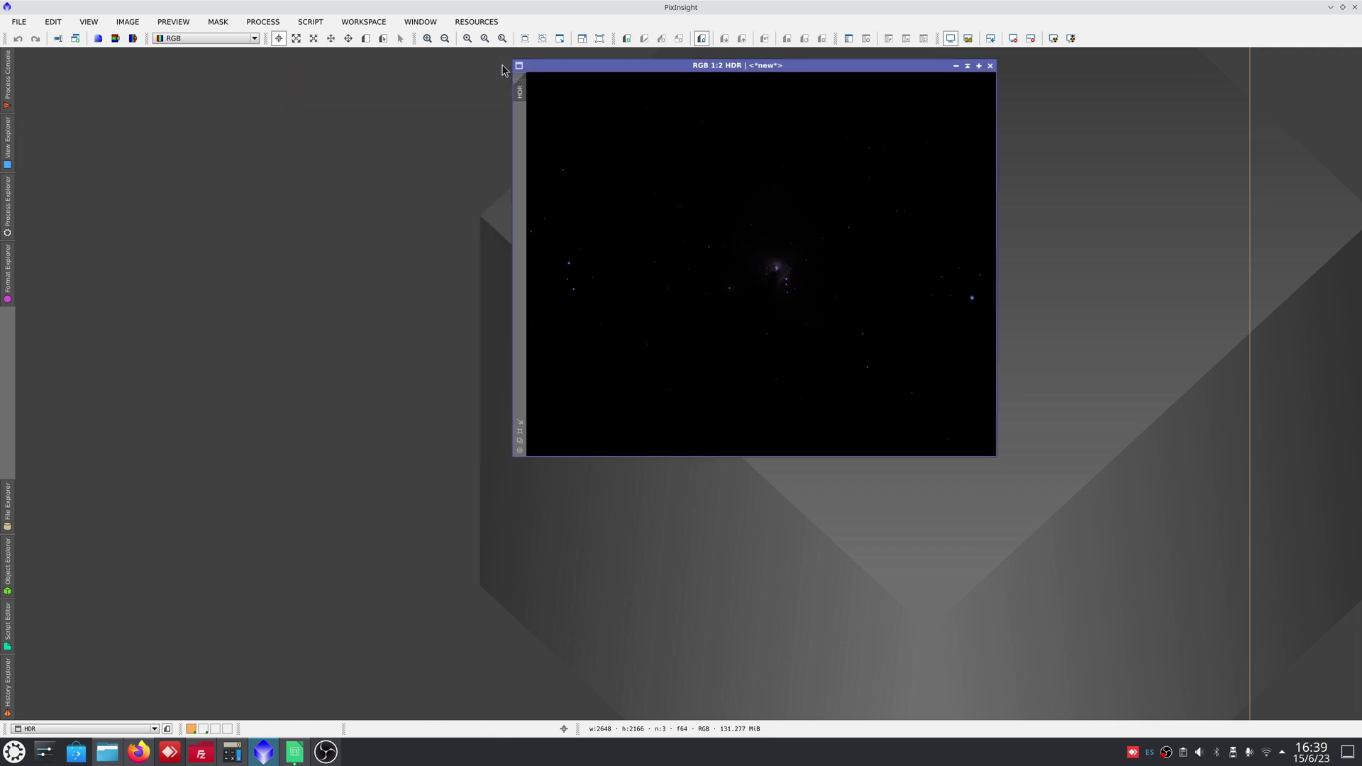
Maximize the HDR image, auto-stretch it with Ctrl+A, and zoom in on the nebula.
{"action": "double_click", "coordinate": [605, 63]}
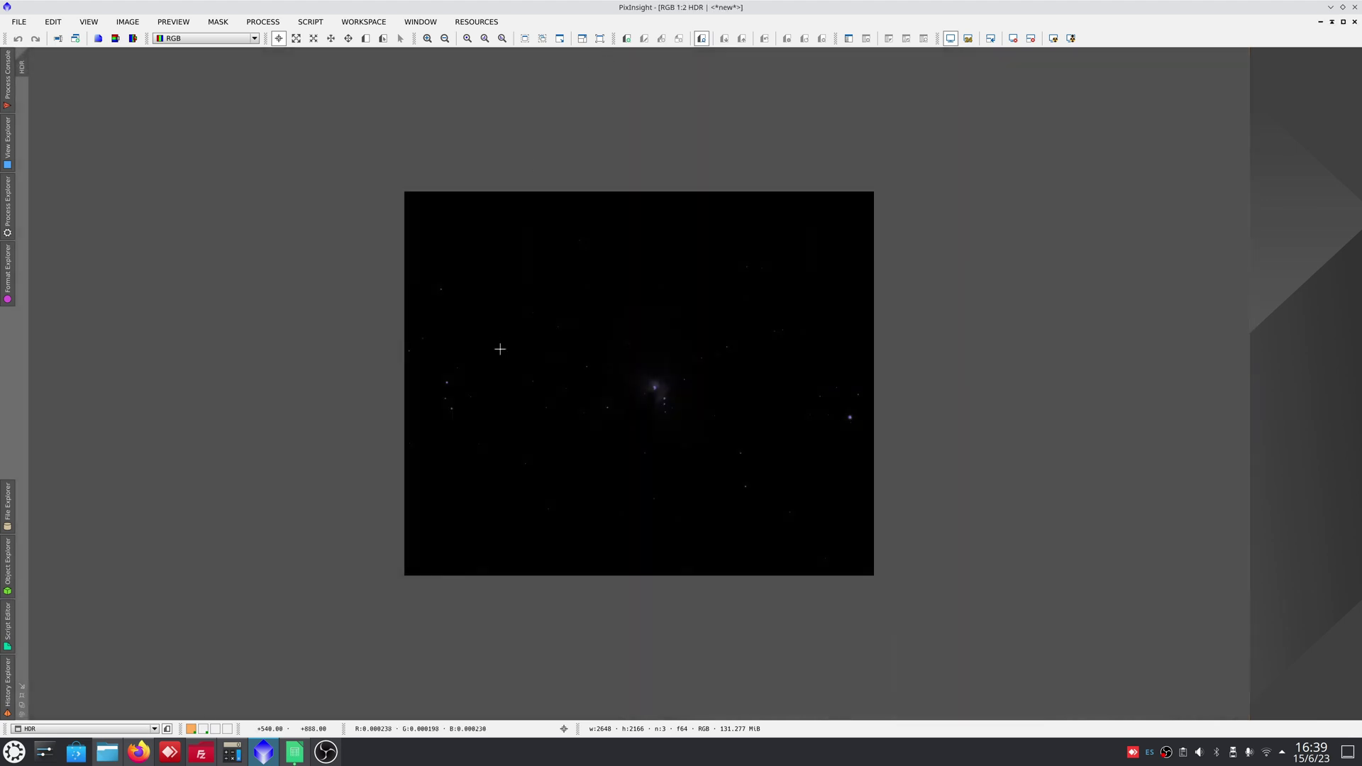
{"action": "key", "text": "ctrl+a"}
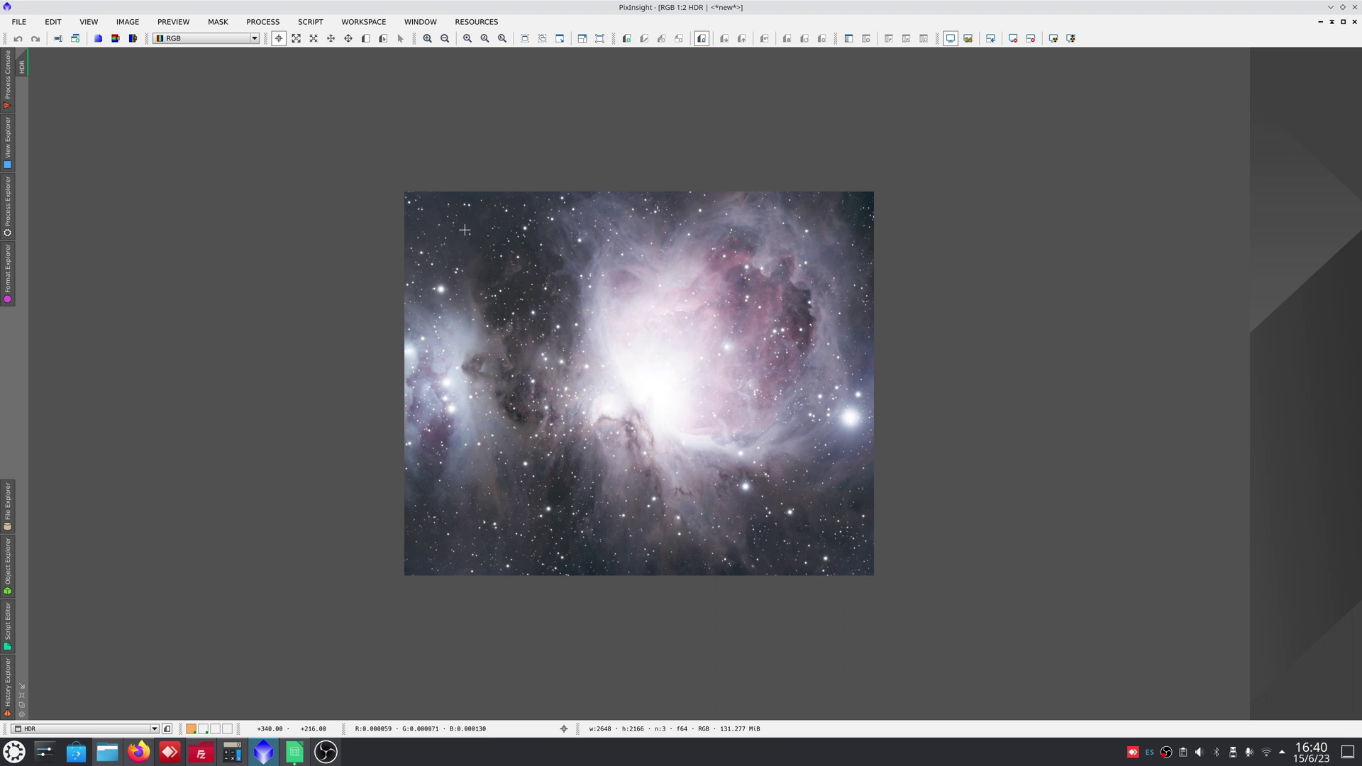
{"action": "scroll", "coordinate": [464, 230], "scroll_direction": "up", "scroll_amount": 1}
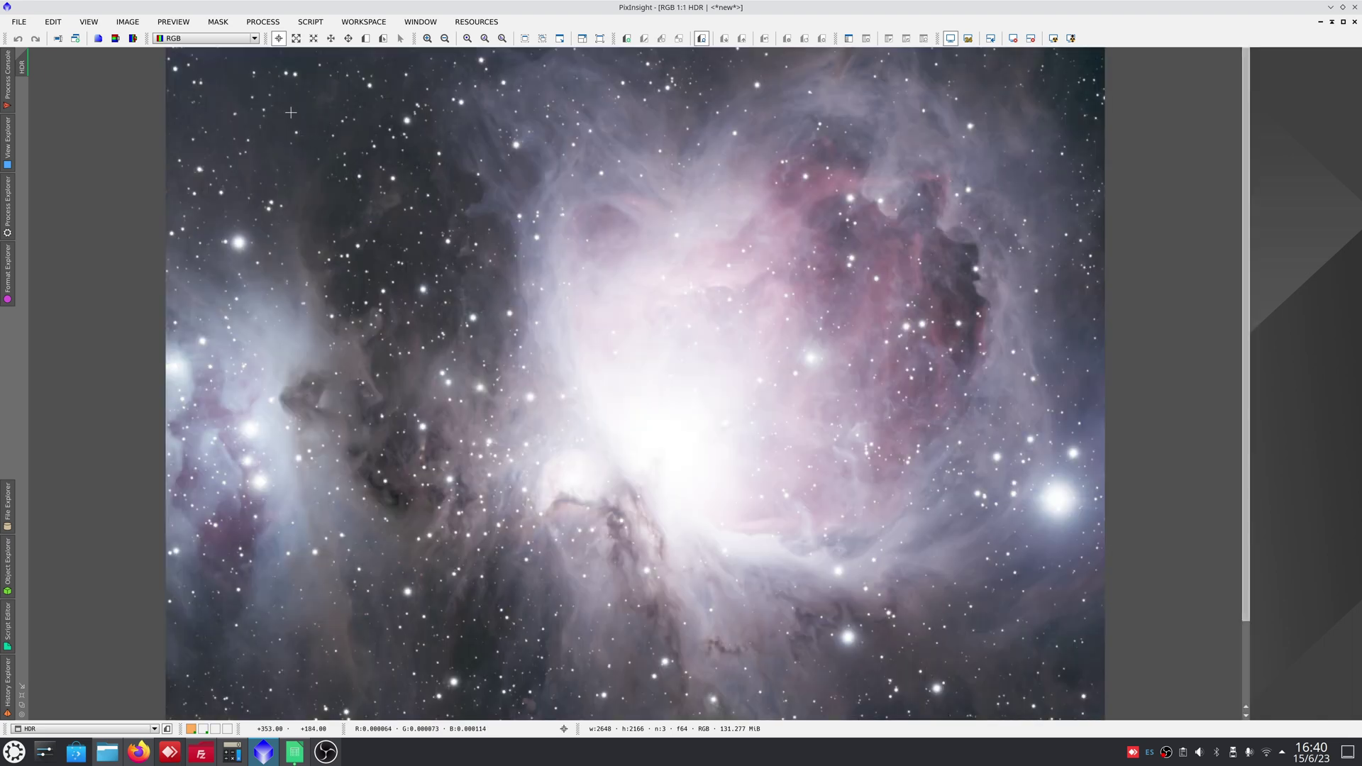
{"action": "scroll", "coordinate": [291, 112], "scroll_direction": "up", "scroll_amount": 1}
{"action": "scroll", "coordinate": [302, 213], "scroll_direction": "up", "scroll_amount": 1}
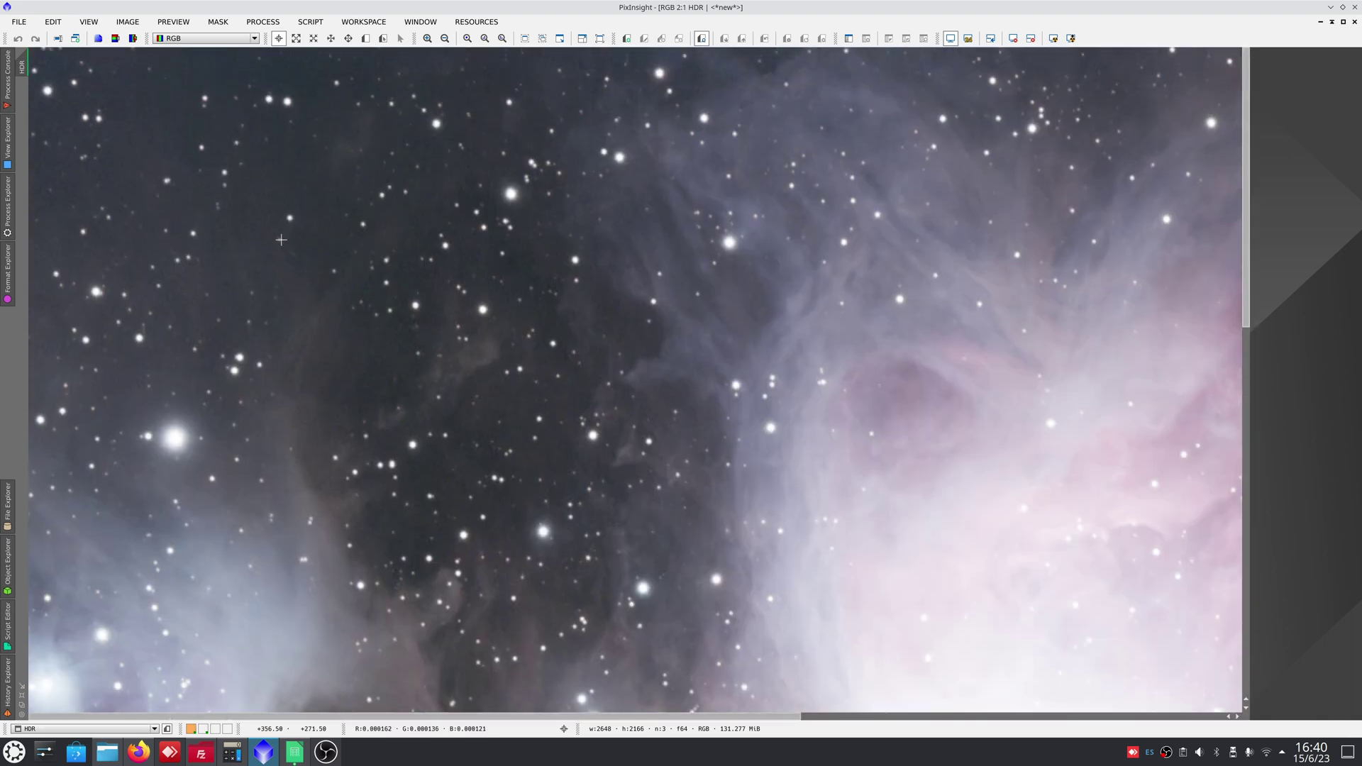
Neutralize the background with BackgroundNeutralization, using a small Preview01 on dark sky as reference.
{"action": "left_click", "coordinate": [7, 213]}
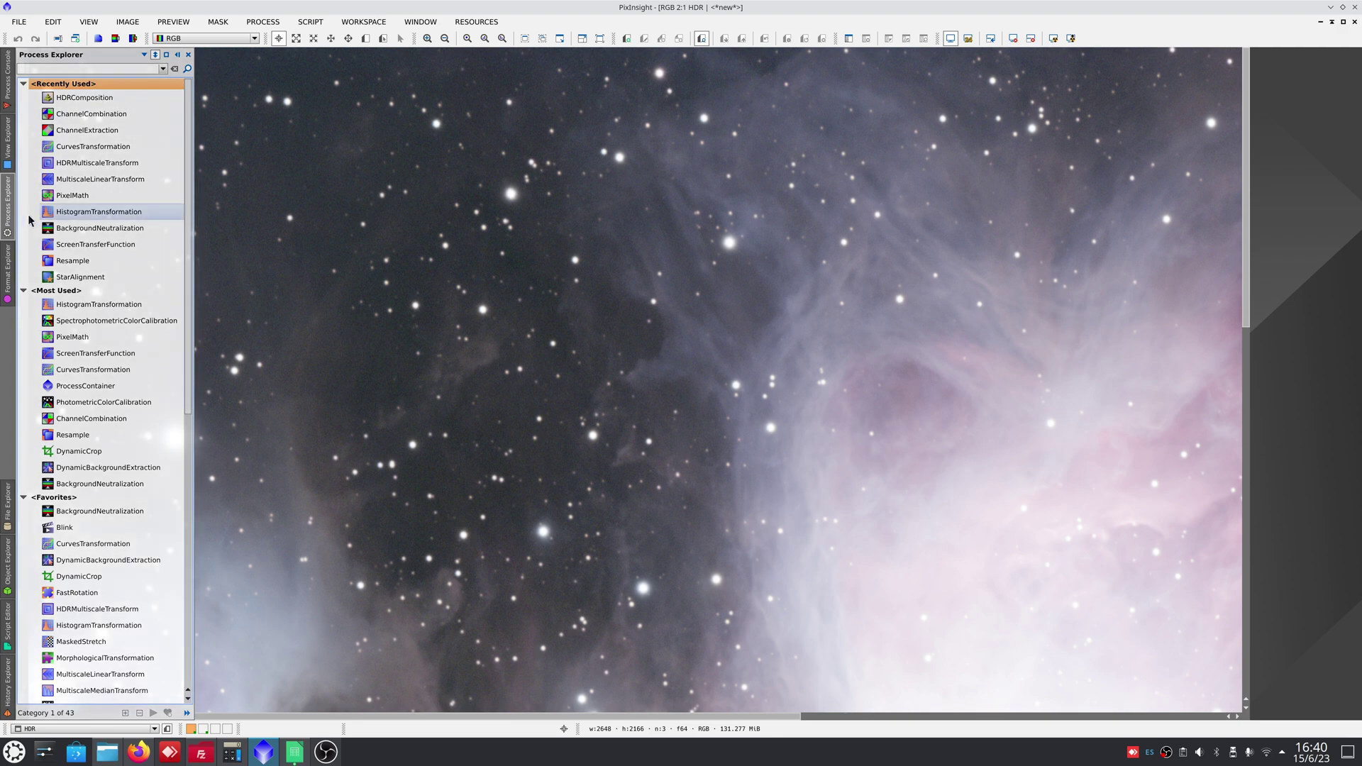
{"action": "double_click", "coordinate": [103, 512]}
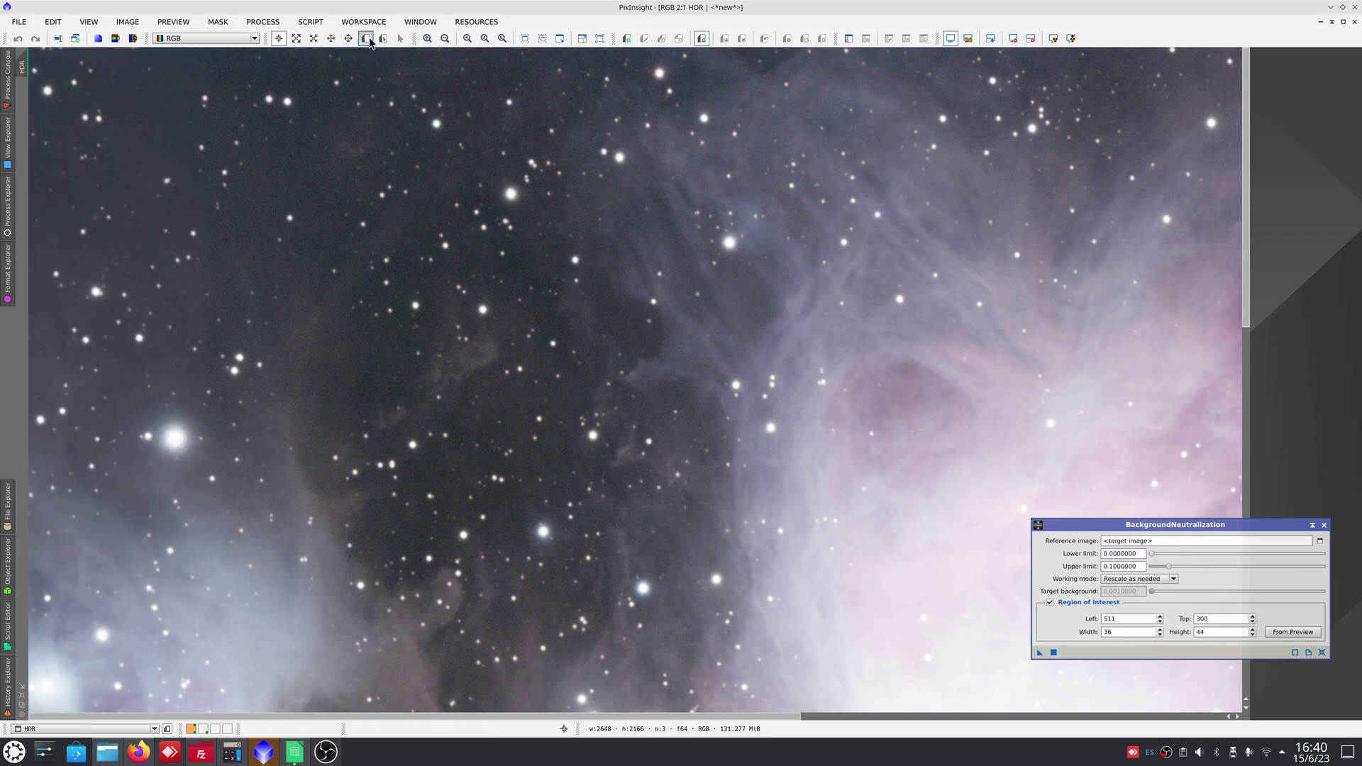
{"action": "left_click", "coordinate": [367, 39]}
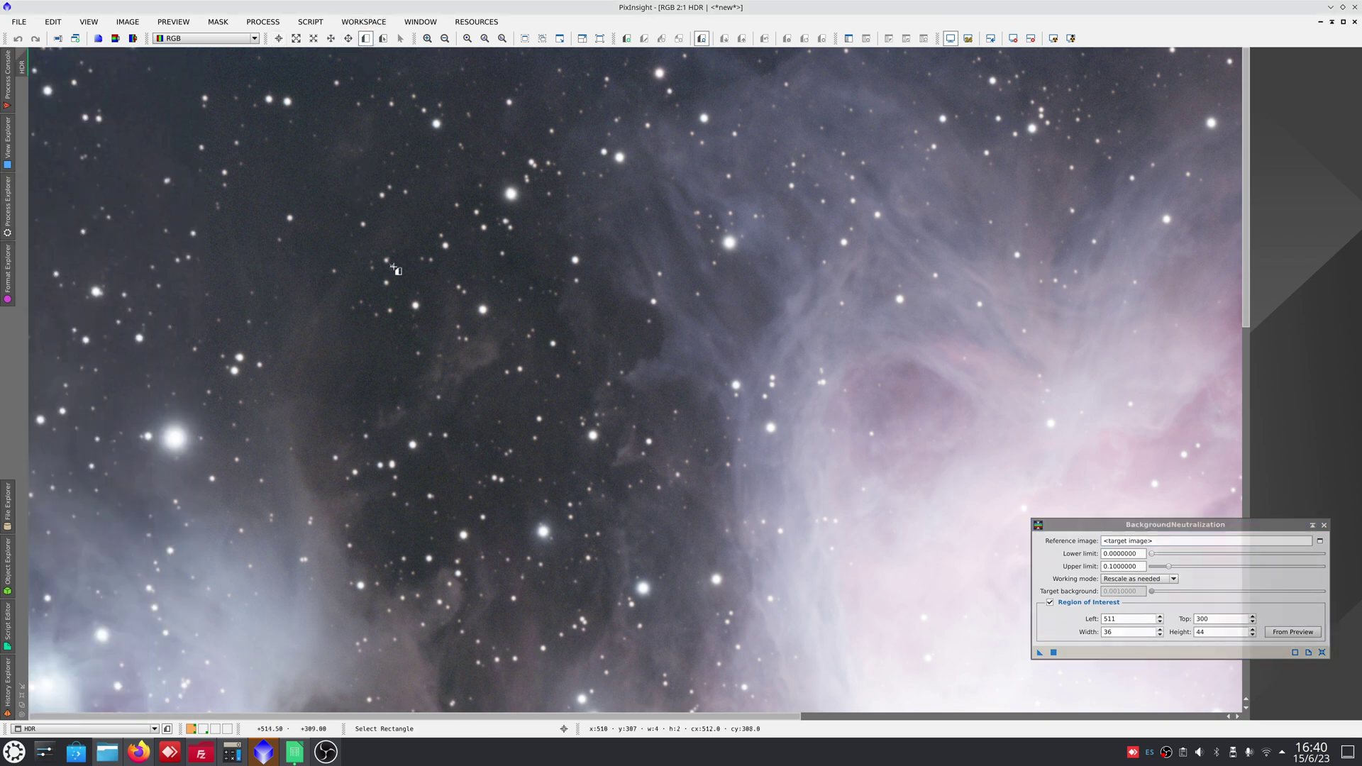
{"action": "left_click_drag", "start_coordinate": [394, 269], "coordinate": [423, 298]}
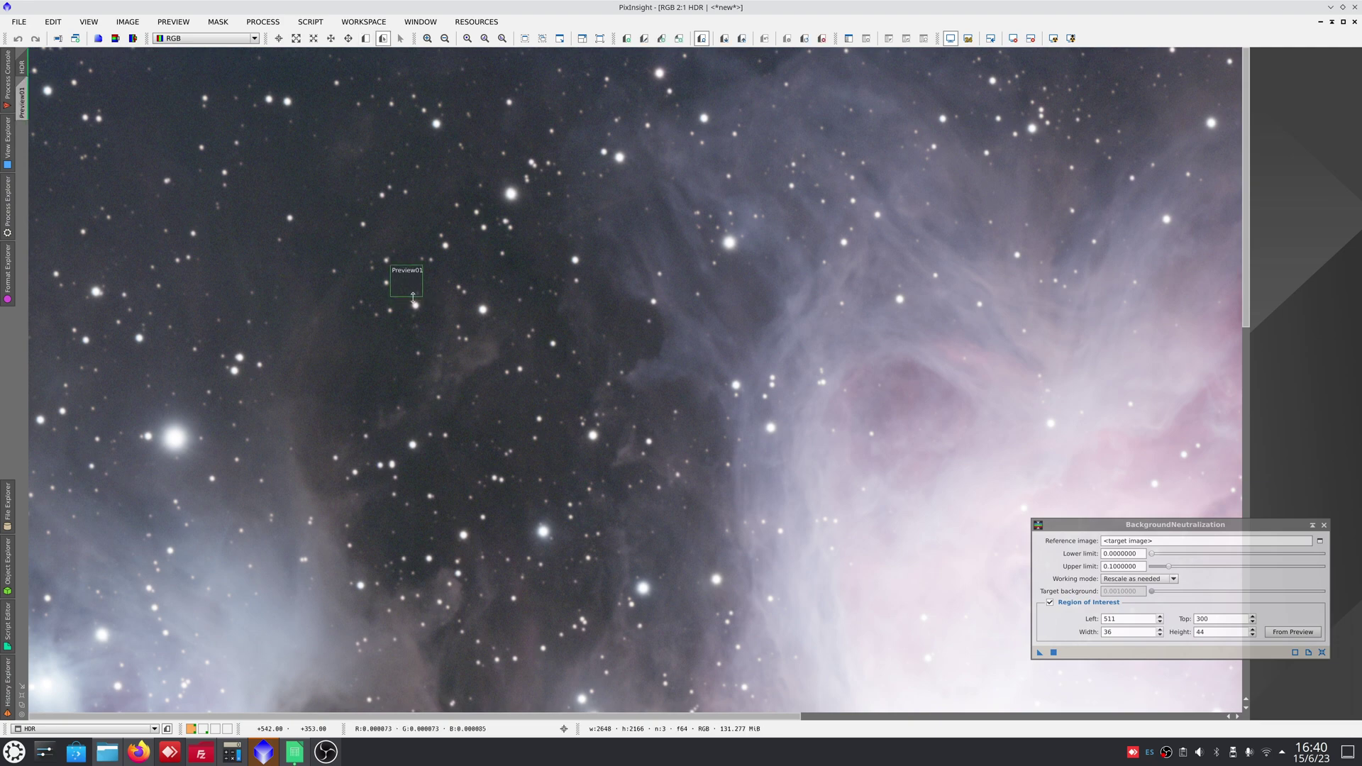
{"action": "mouse_move", "coordinate": [38, 103]}
{"action": "left_click_drag", "start_coordinate": [38, 104], "coordinate": [1285, 616]}
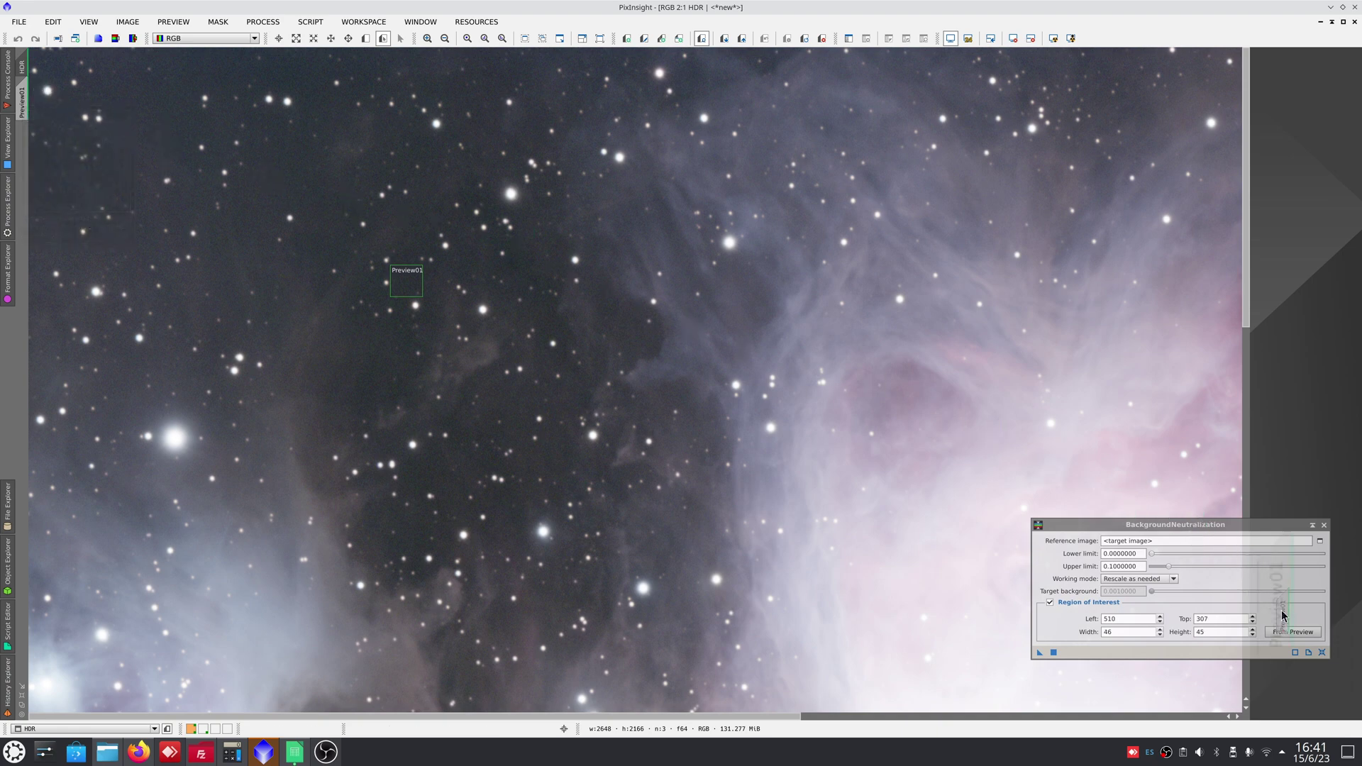
{"action": "left_click", "coordinate": [1055, 651]}
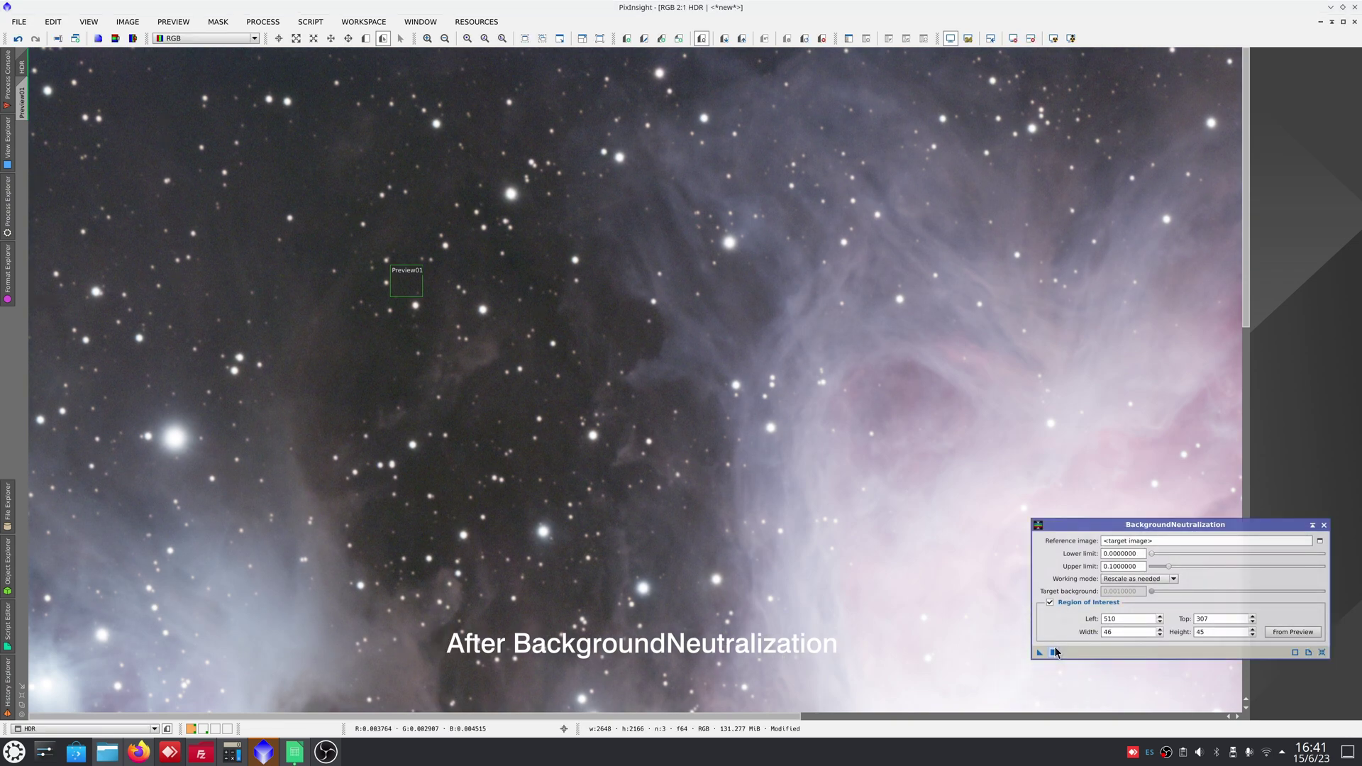
{"action": "left_click", "coordinate": [1323, 525]}
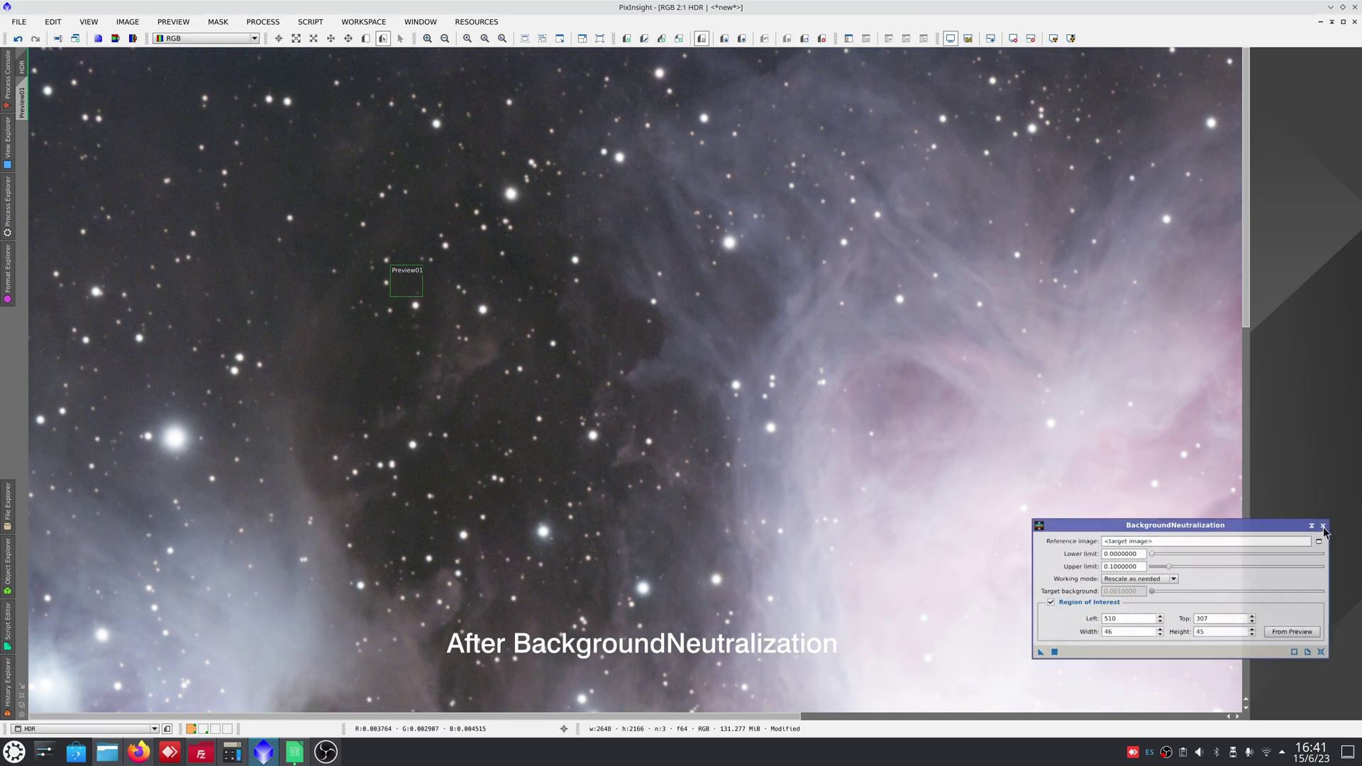
Compare before and after neutralization with undo/redo, then turn off the display stretch.
{"action": "left_click", "coordinate": [18, 41]}
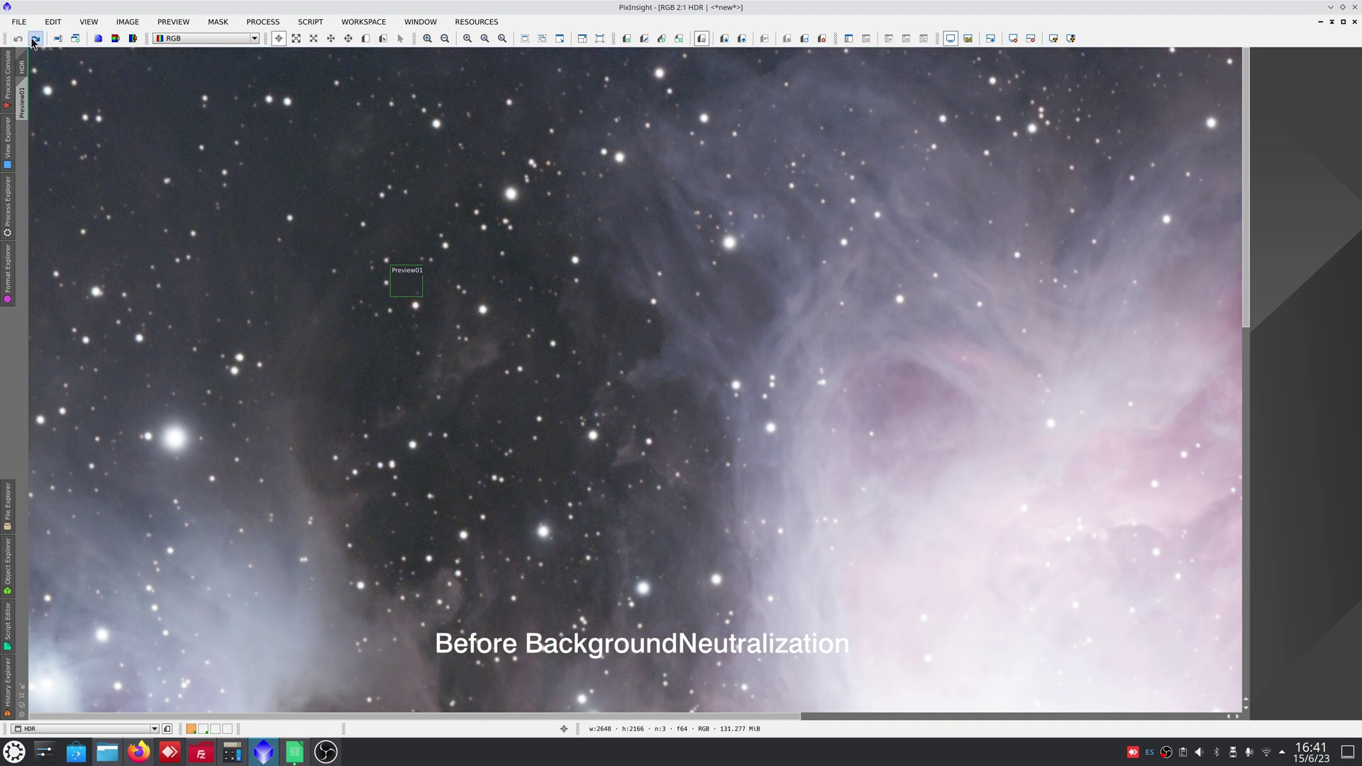
{"action": "left_click", "coordinate": [37, 42]}
{"action": "scroll", "coordinate": [137, 179], "scroll_direction": "down", "scroll_amount": 2}
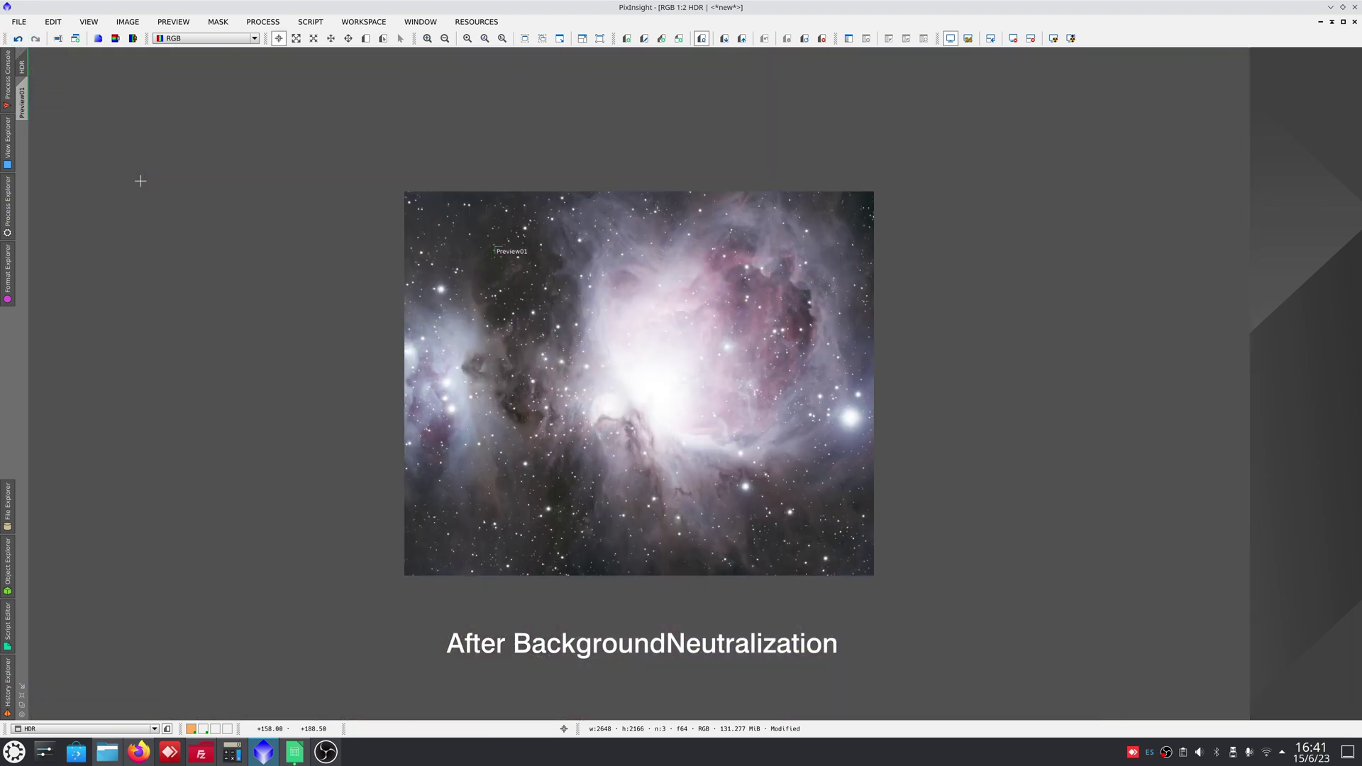
{"action": "left_click", "coordinate": [18, 39]}
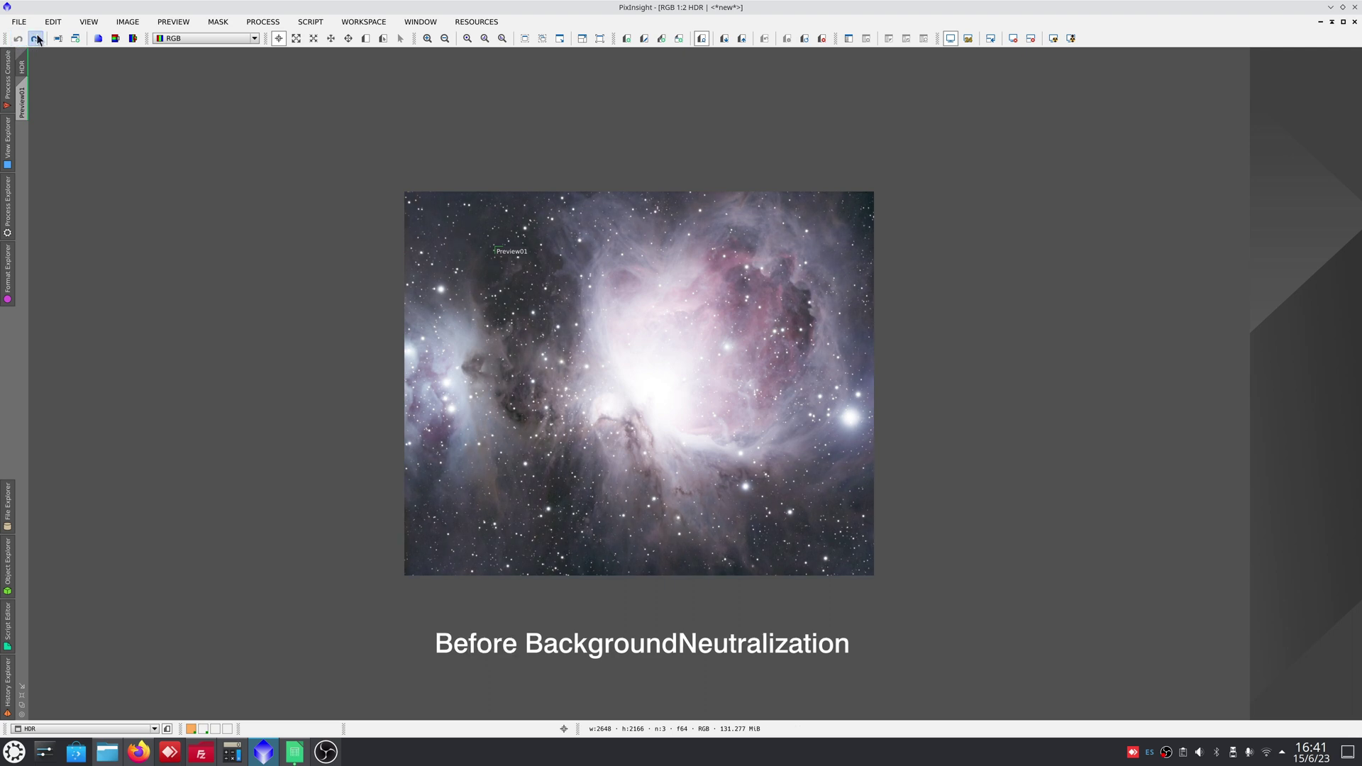
{"action": "left_click", "coordinate": [35, 40]}
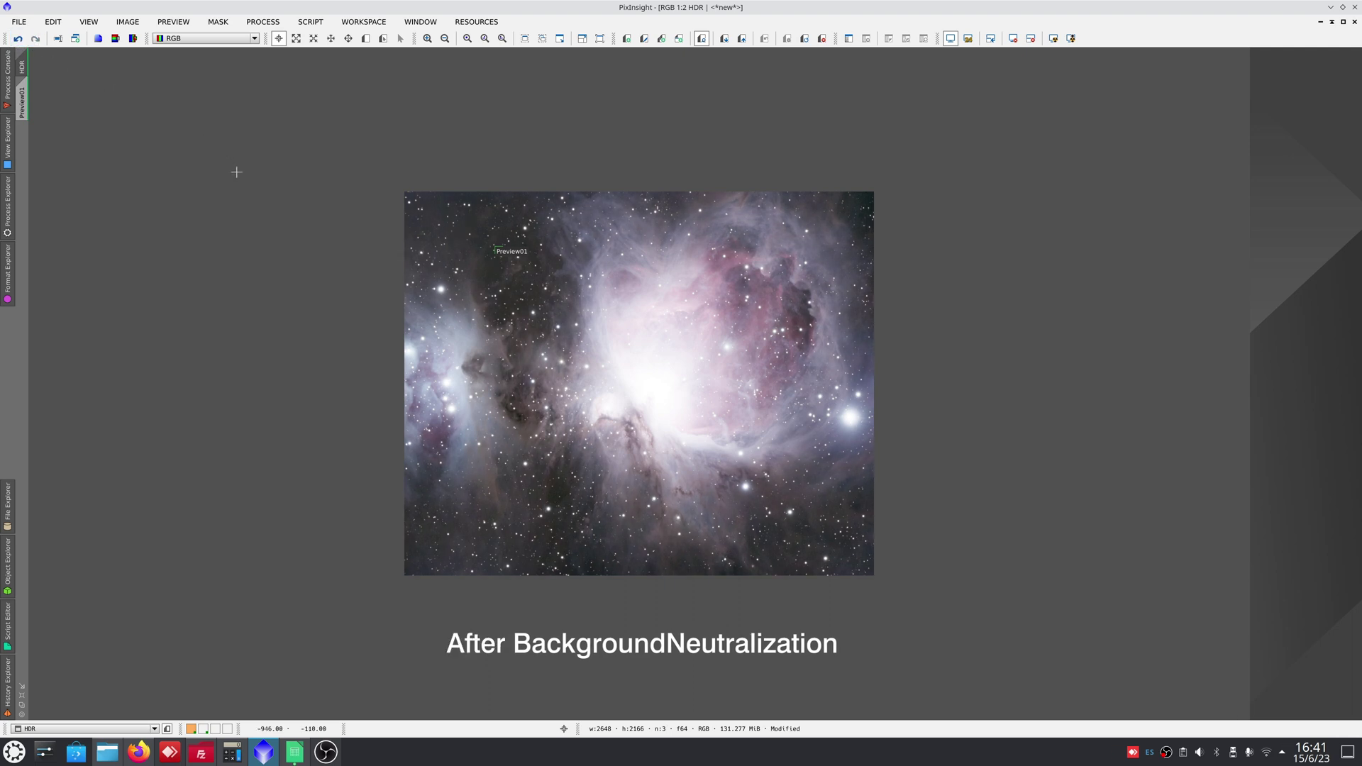
{"action": "left_click", "coordinate": [951, 39]}
Open HistogramTransformation tracking the HDR image, with the display stretch switched off.
{"action": "left_click", "coordinate": [951, 39]}
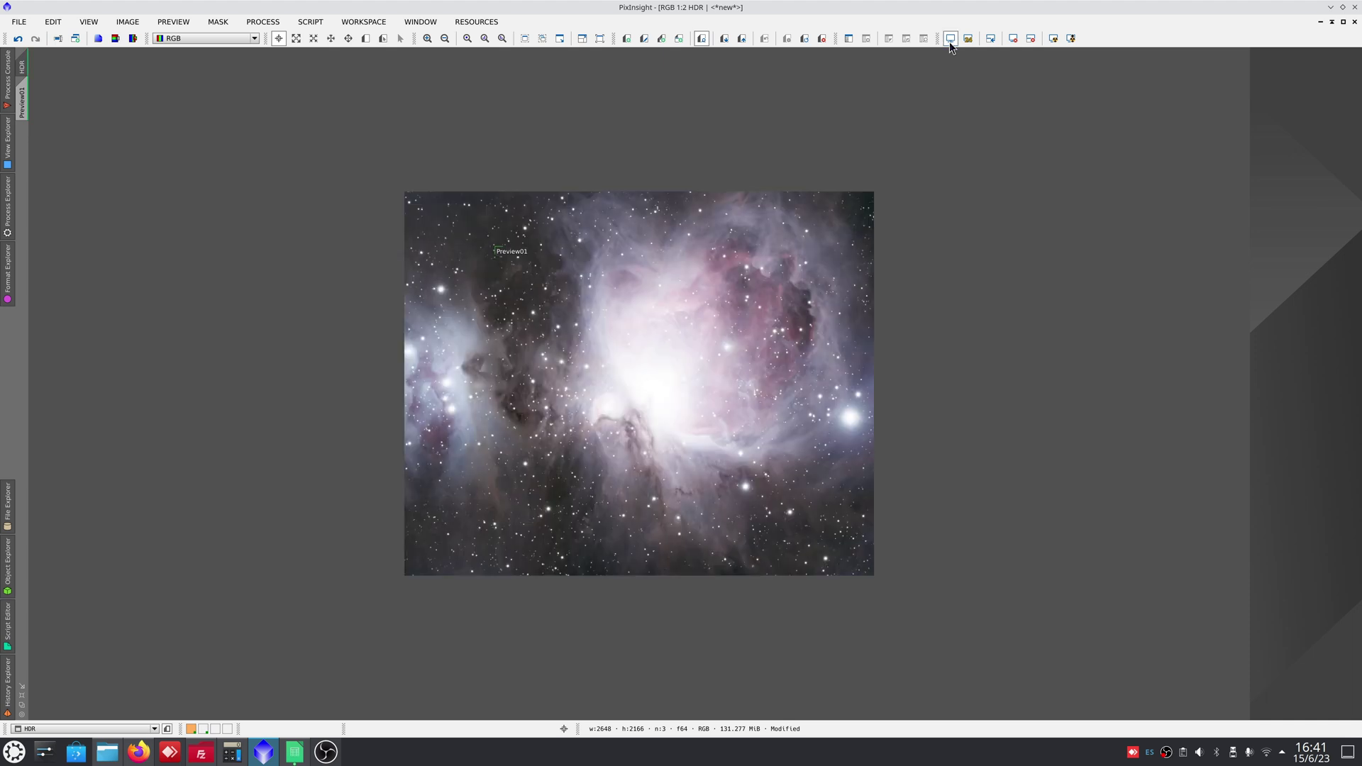
{"action": "left_click", "coordinate": [951, 38]}
{"action": "left_click", "coordinate": [9, 197]}
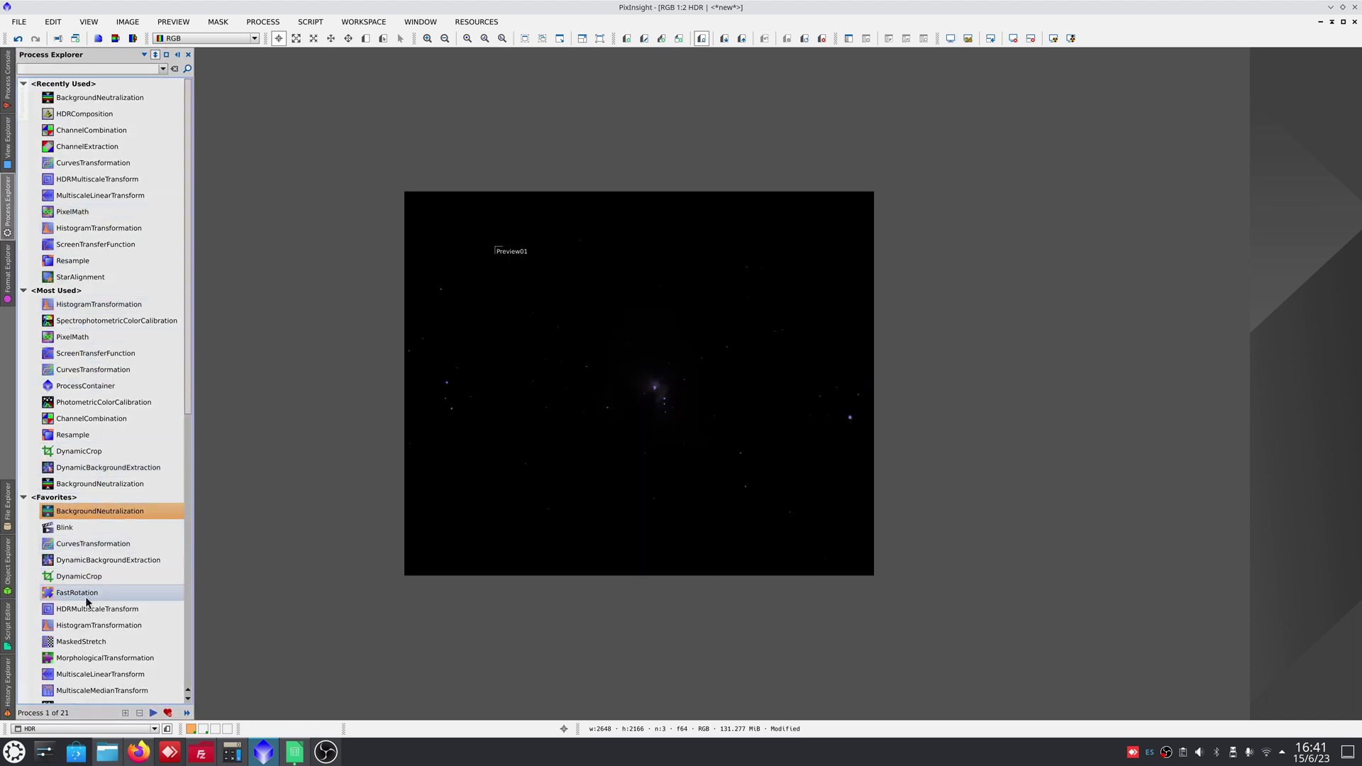
{"action": "left_click", "coordinate": [87, 627]}
{"action": "double_click", "coordinate": [87, 627]}
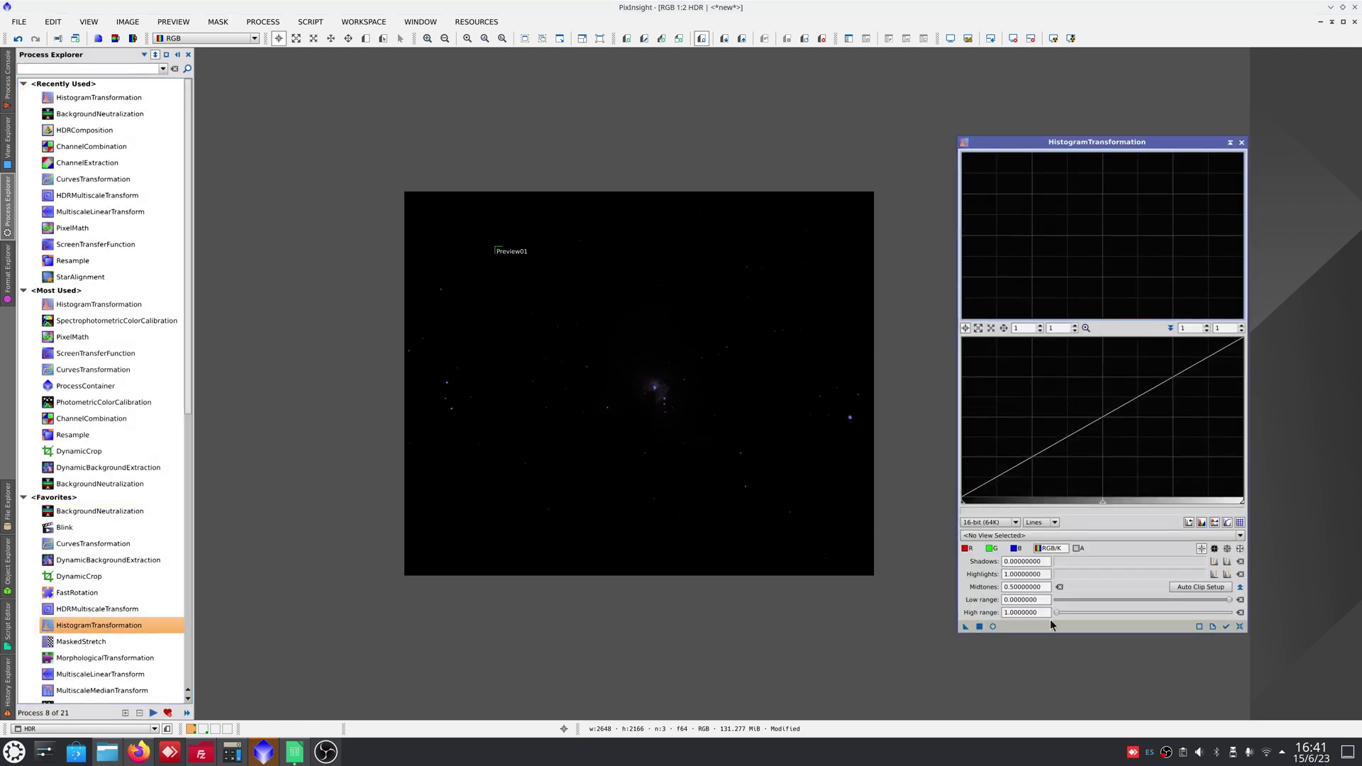
{"action": "left_click", "coordinate": [1227, 627]}
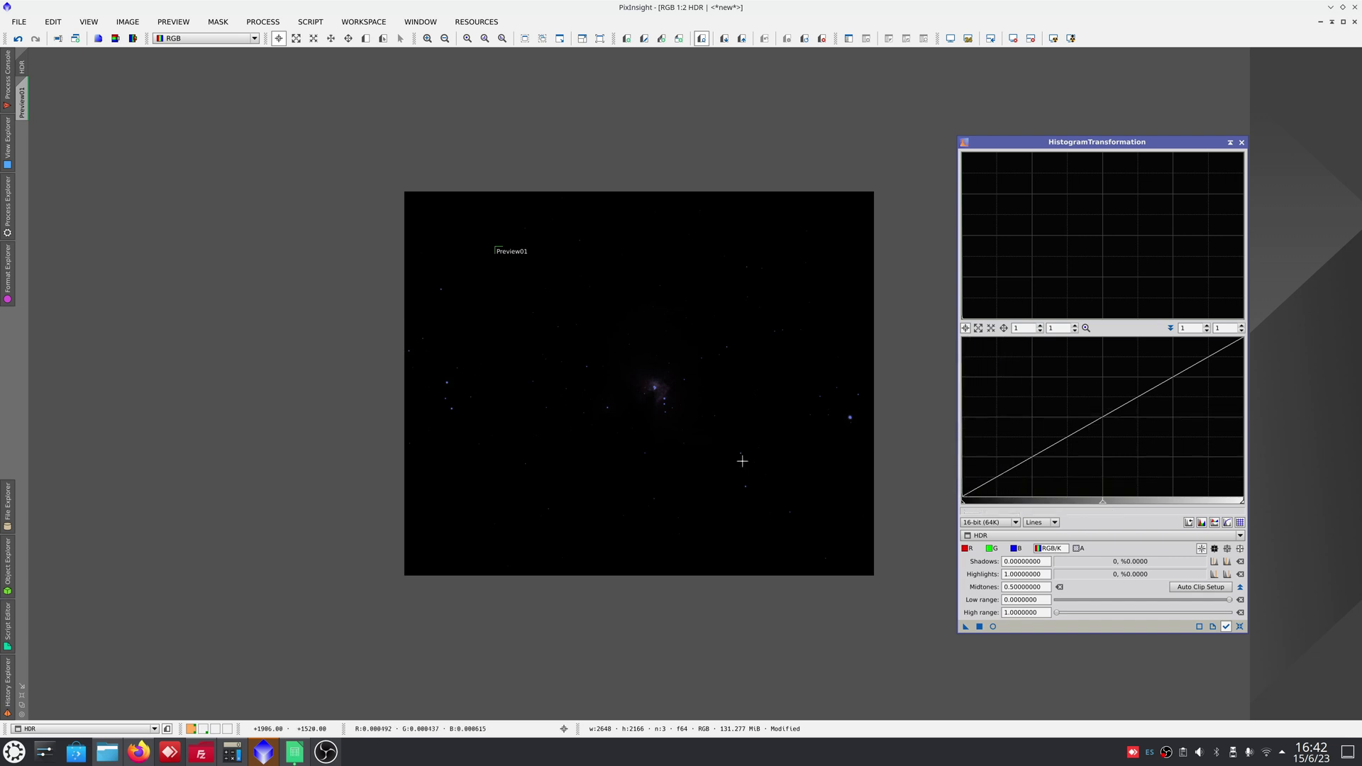
Check pixel values in the bright core, then clip highlights at 0.41 and apply it.
{"action": "scroll", "coordinate": [659, 367], "scroll_direction": "up", "scroll_amount": 2}
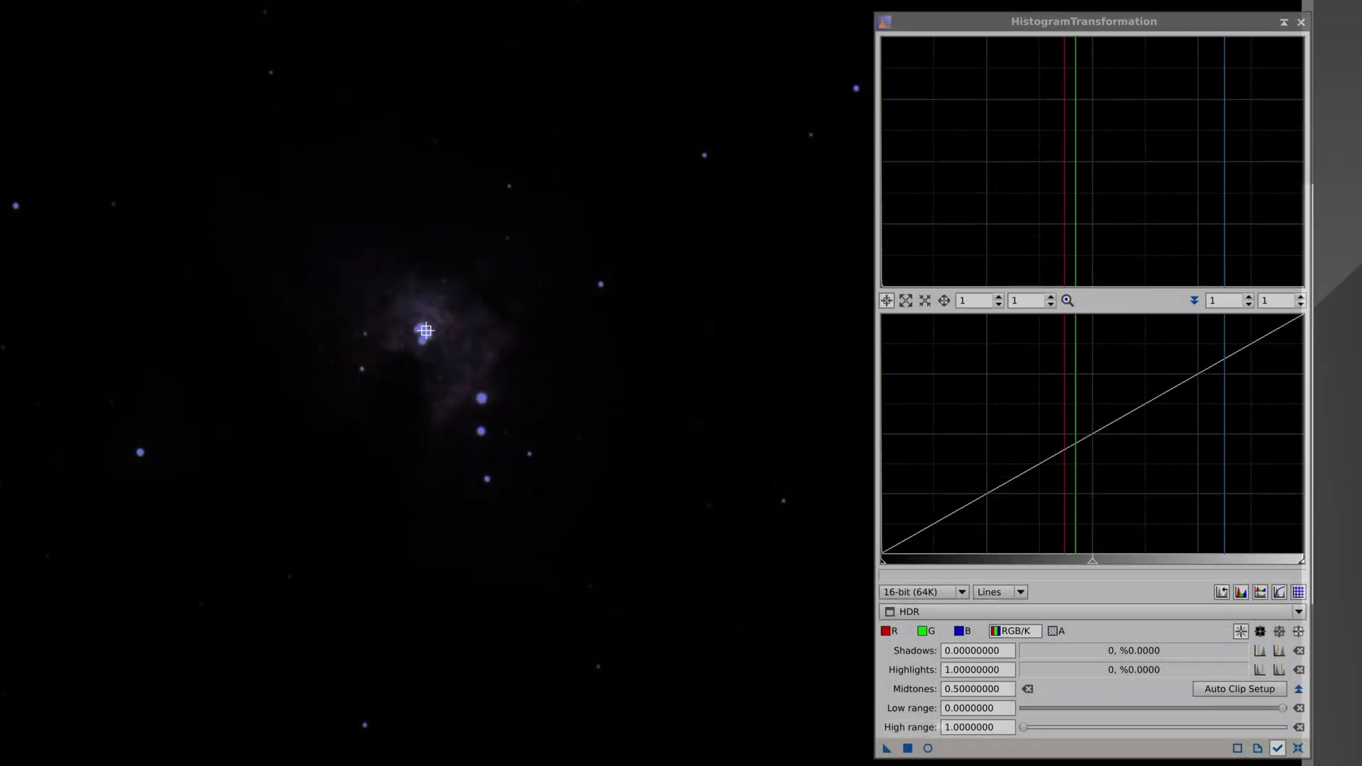
{"action": "left_click", "coordinate": [426, 330]}
{"action": "left_click_drag", "start_coordinate": [426, 331], "coordinate": [426, 334]}
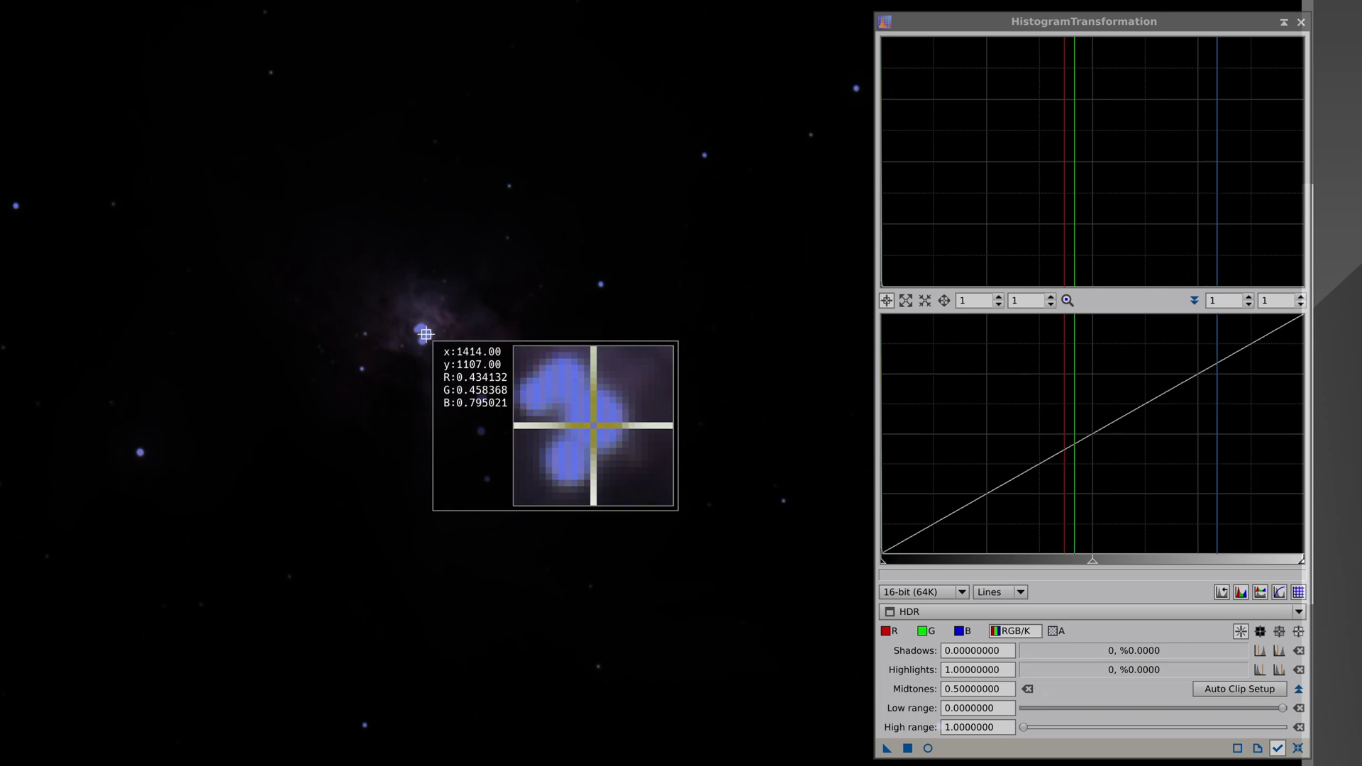
{"action": "left_click_drag", "start_coordinate": [426, 334], "coordinate": [428, 336]}
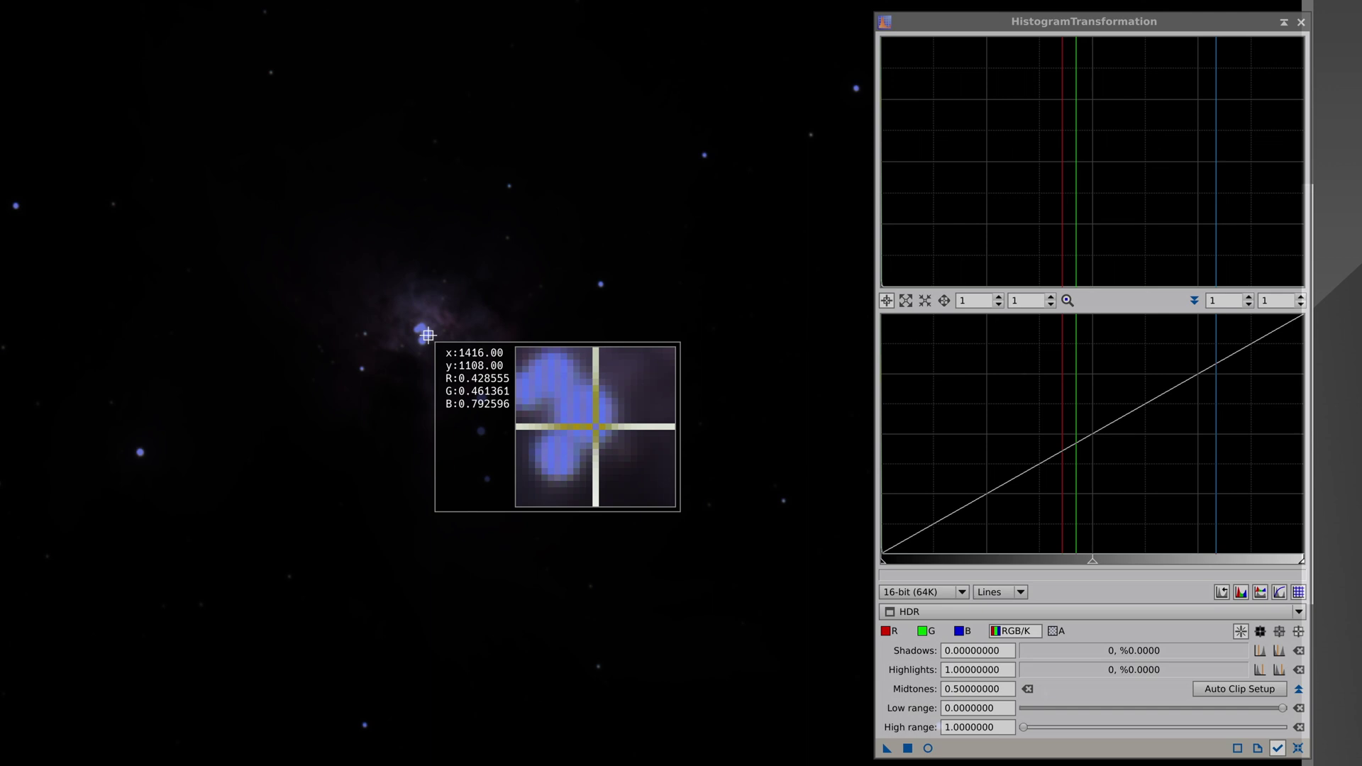
{"action": "left_click_drag", "start_coordinate": [428, 335], "coordinate": [428, 336]}
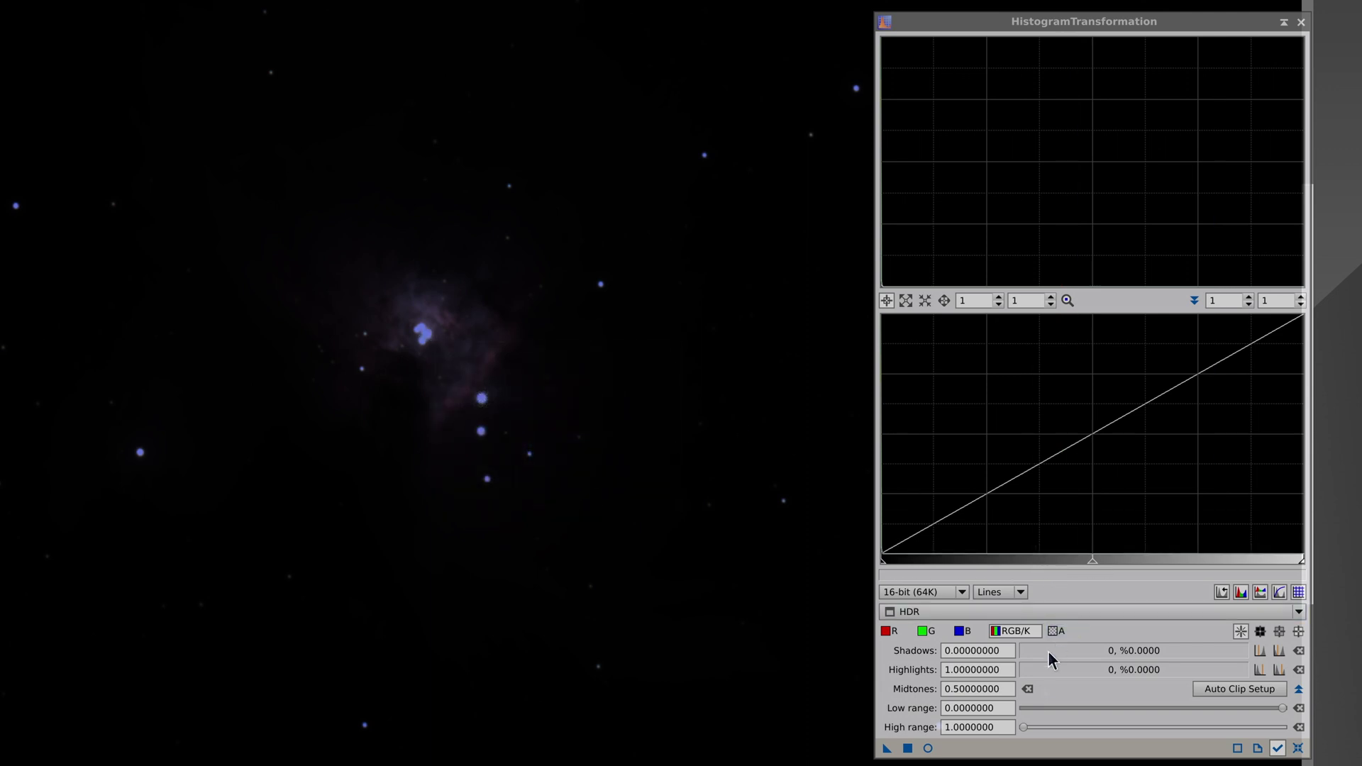
{"action": "left_click", "coordinate": [1006, 670]}
{"action": "type", "text": "0.4"}
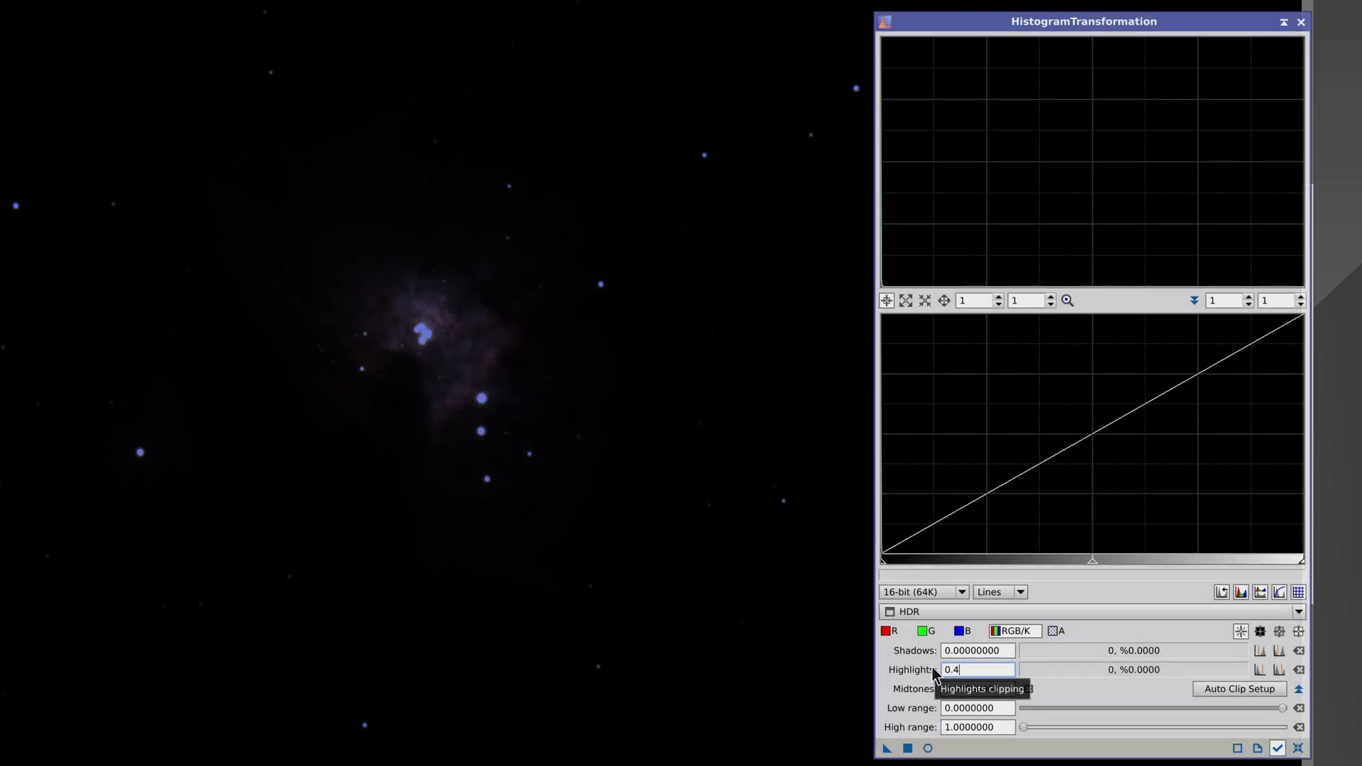
{"action": "type", "text": "1"}
{"action": "left_click", "coordinate": [965, 651]}
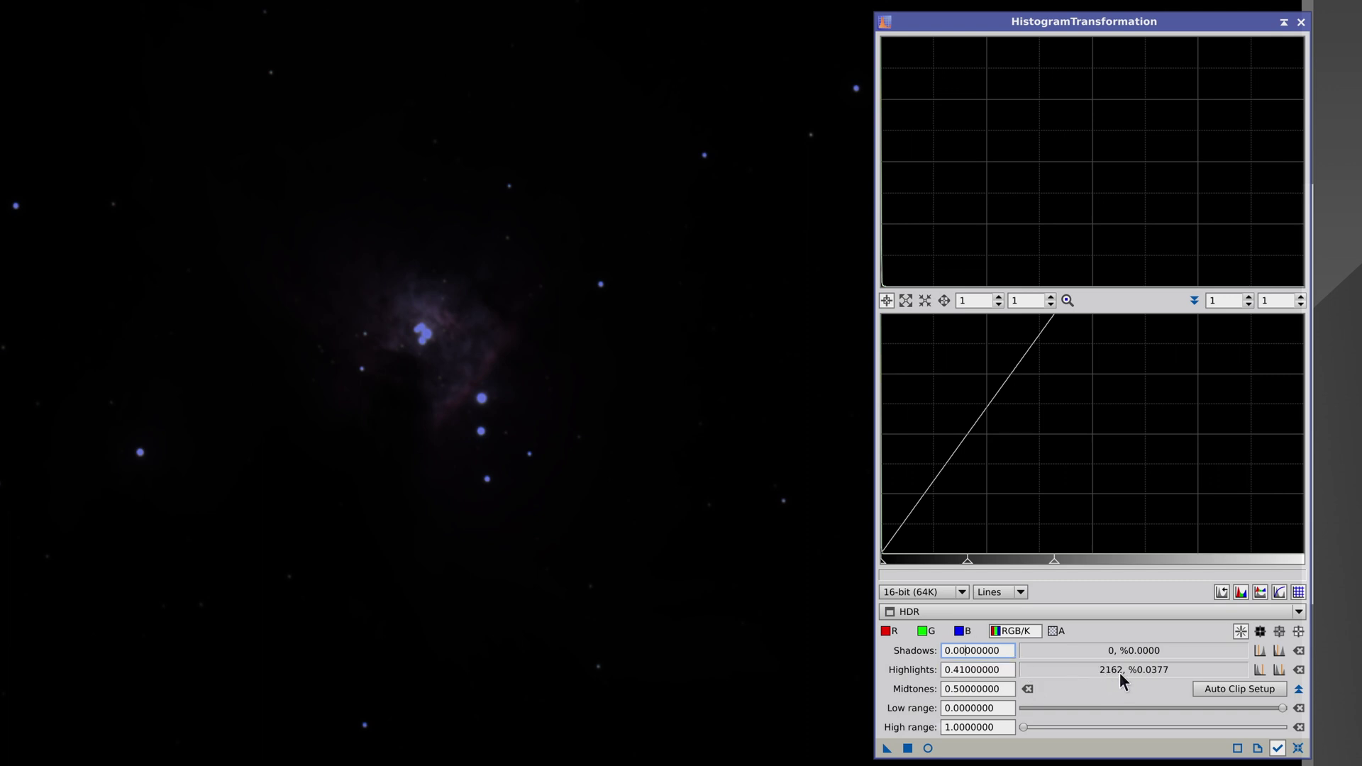
{"action": "left_click", "coordinate": [909, 748]}
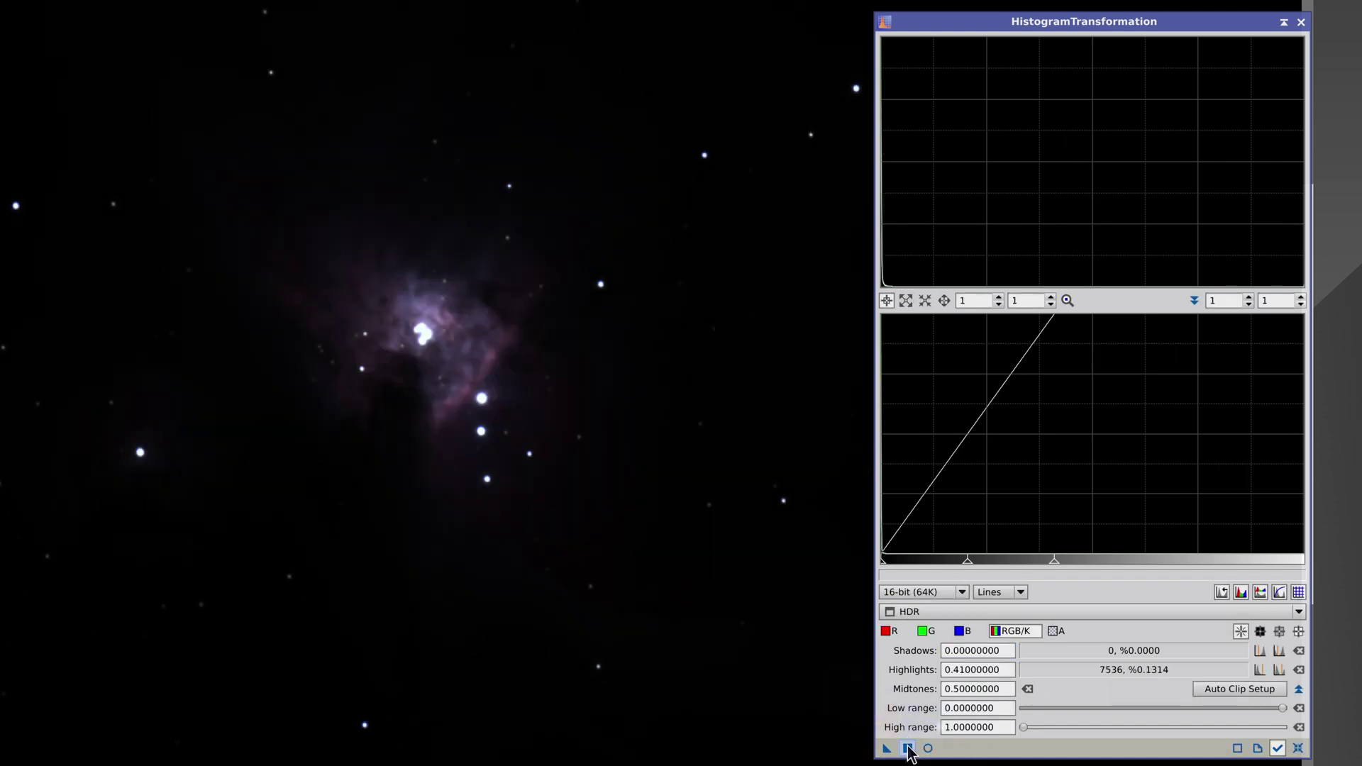
Reset the histogram and pull midtones far left, watching the result in a Real-Time Preview.
{"action": "left_click", "coordinate": [1300, 749]}
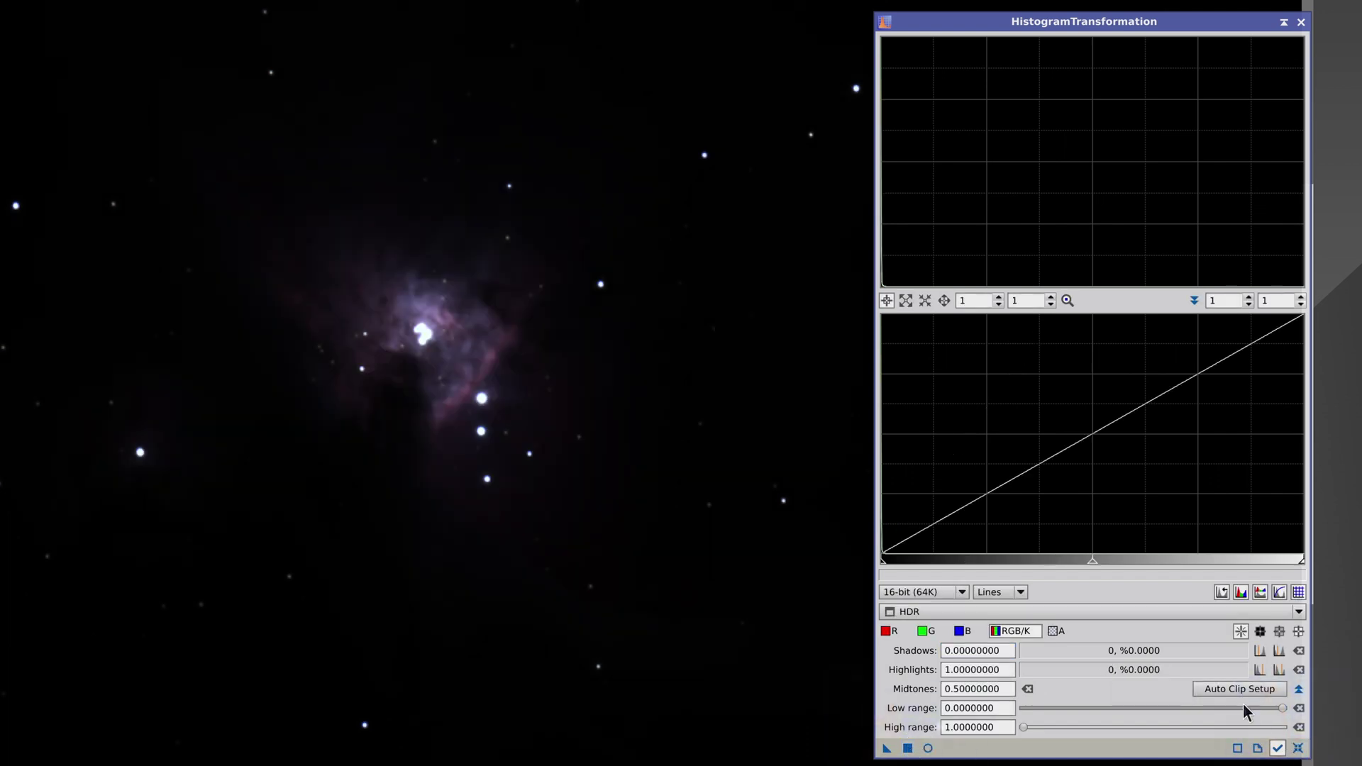
{"action": "left_click_drag", "start_coordinate": [1091, 564], "coordinate": [892, 570]}
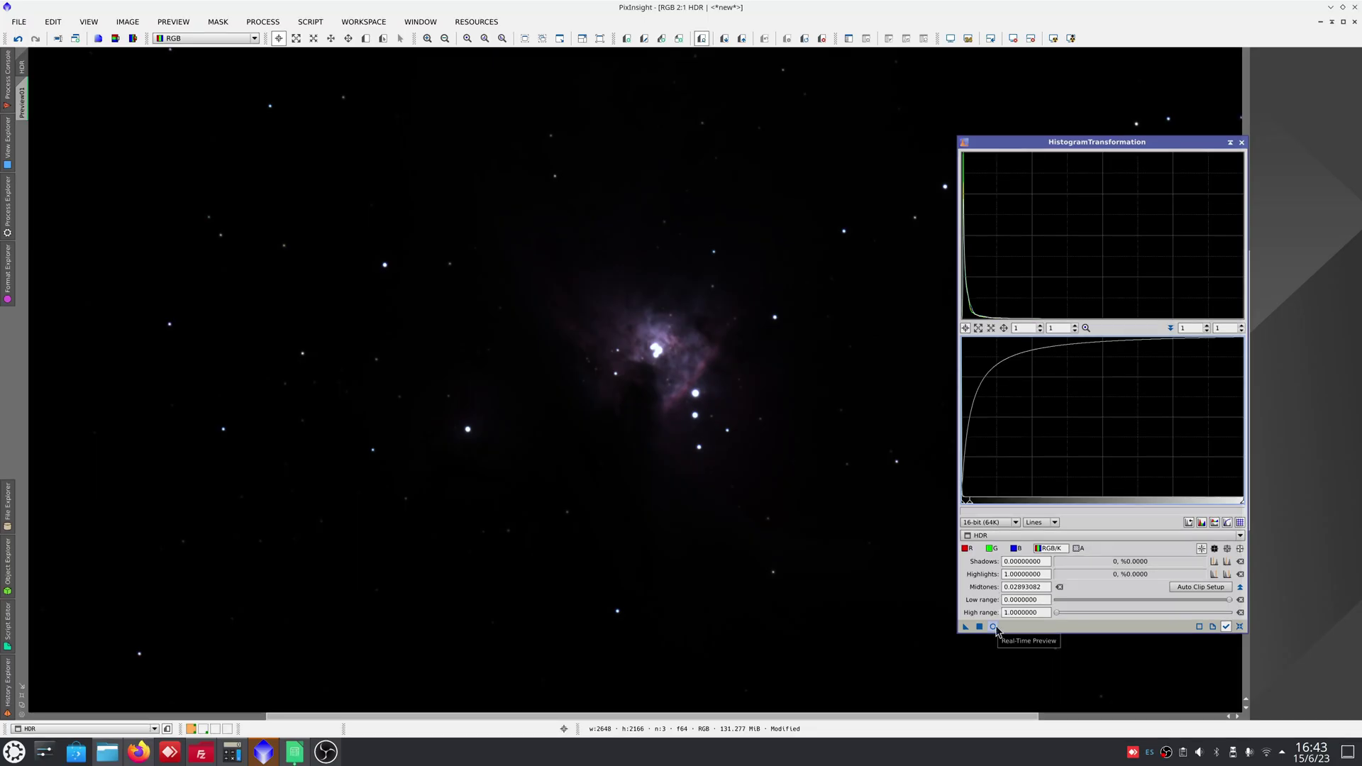
{"action": "left_click", "coordinate": [993, 628]}
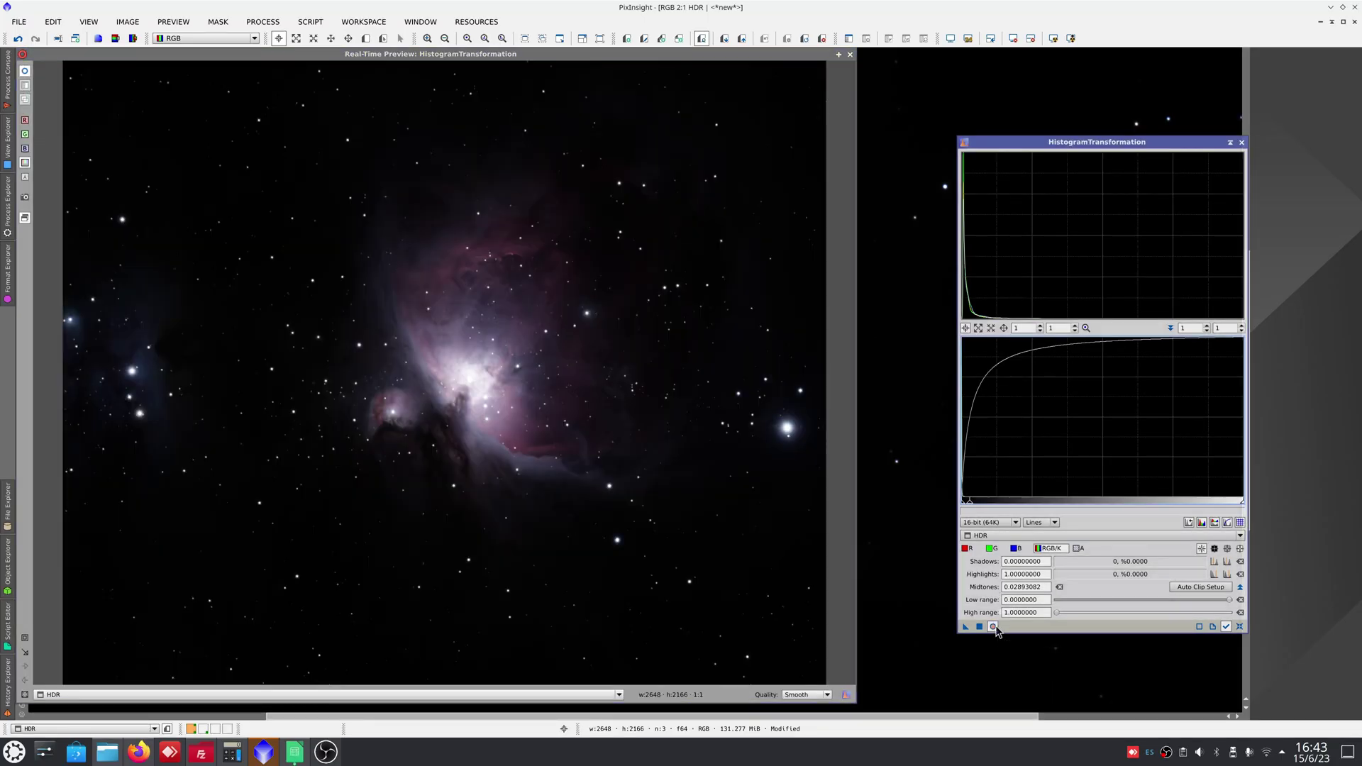
{"action": "left_click_drag", "start_coordinate": [970, 502], "coordinate": [964, 506]}
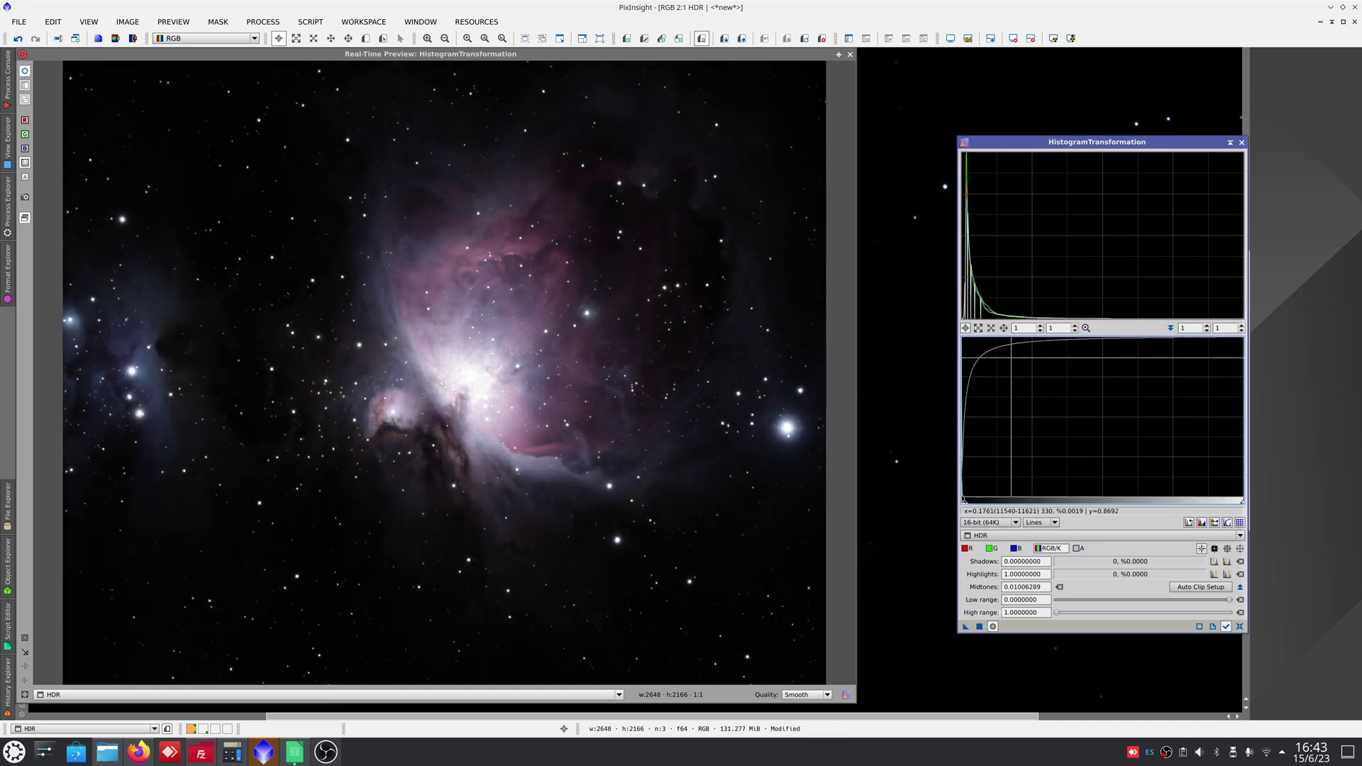
{"action": "scroll", "coordinate": [1023, 331], "scroll_direction": "up", "scroll_amount": 5}
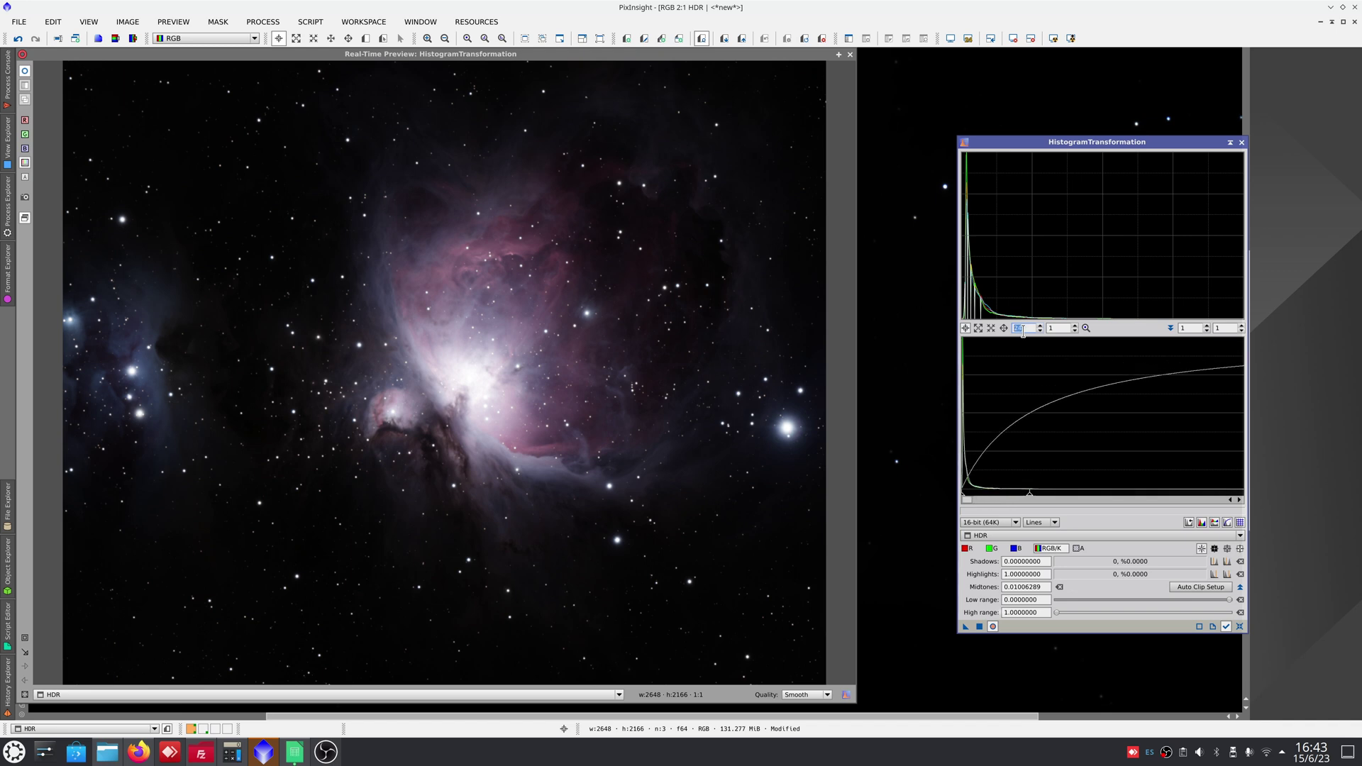
{"action": "scroll", "coordinate": [1024, 331], "scroll_direction": "up", "scroll_amount": 5}
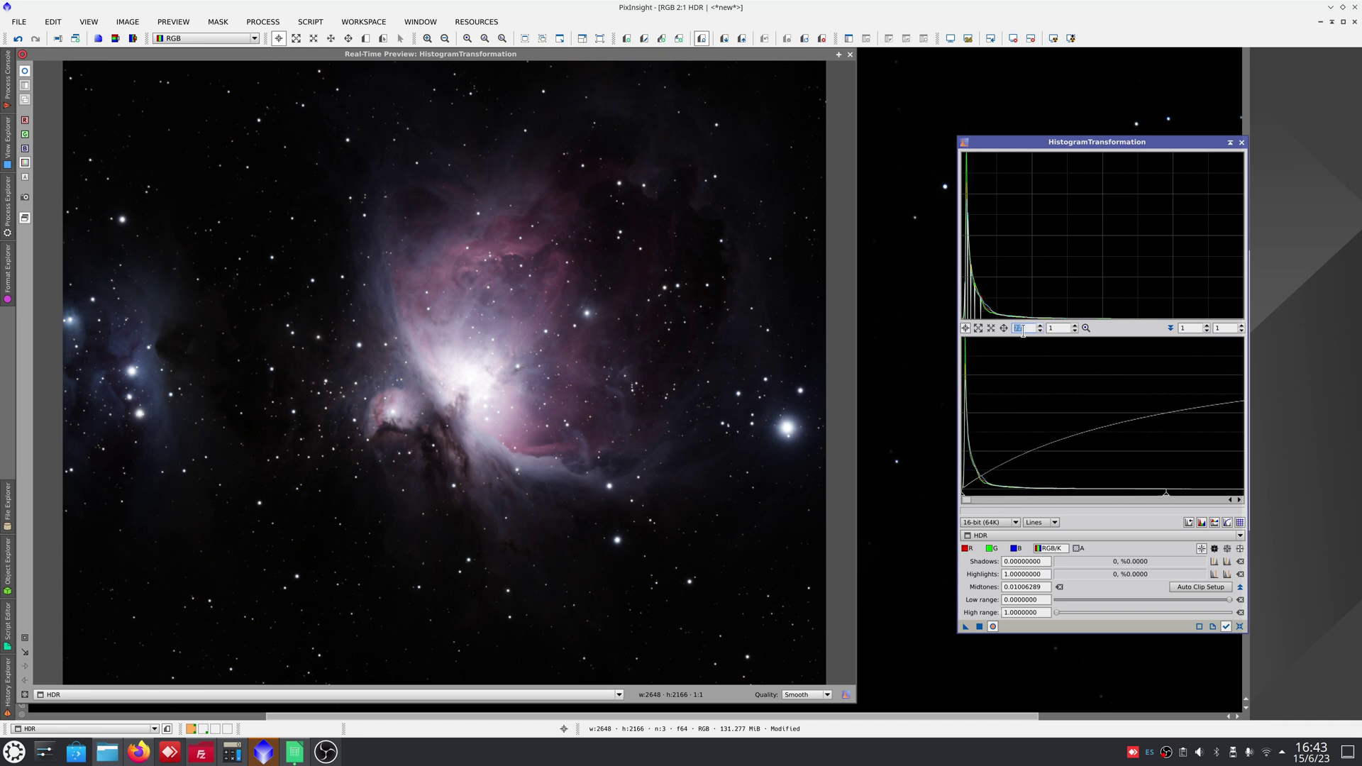
{"action": "scroll", "coordinate": [1023, 330], "scroll_direction": "up", "scroll_amount": 2}
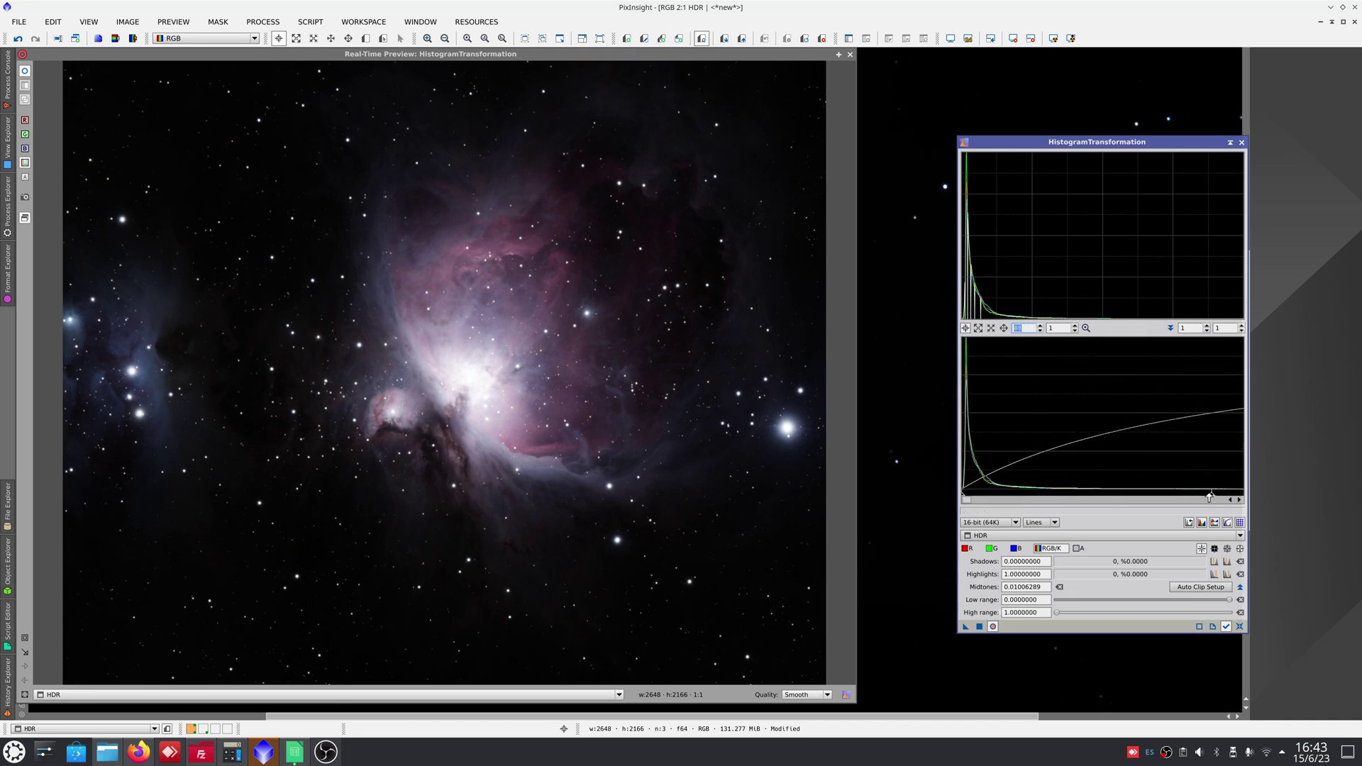
Fine-tune midtones to about 0.0011 with slight shadow clipping, then close the preview.
{"action": "left_click_drag", "start_coordinate": [1206, 498], "coordinate": [989, 518]}
{"action": "double_click", "coordinate": [1016, 329]}
{"action": "scroll", "coordinate": [1018, 329], "scroll_direction": "down", "scroll_amount": 5}
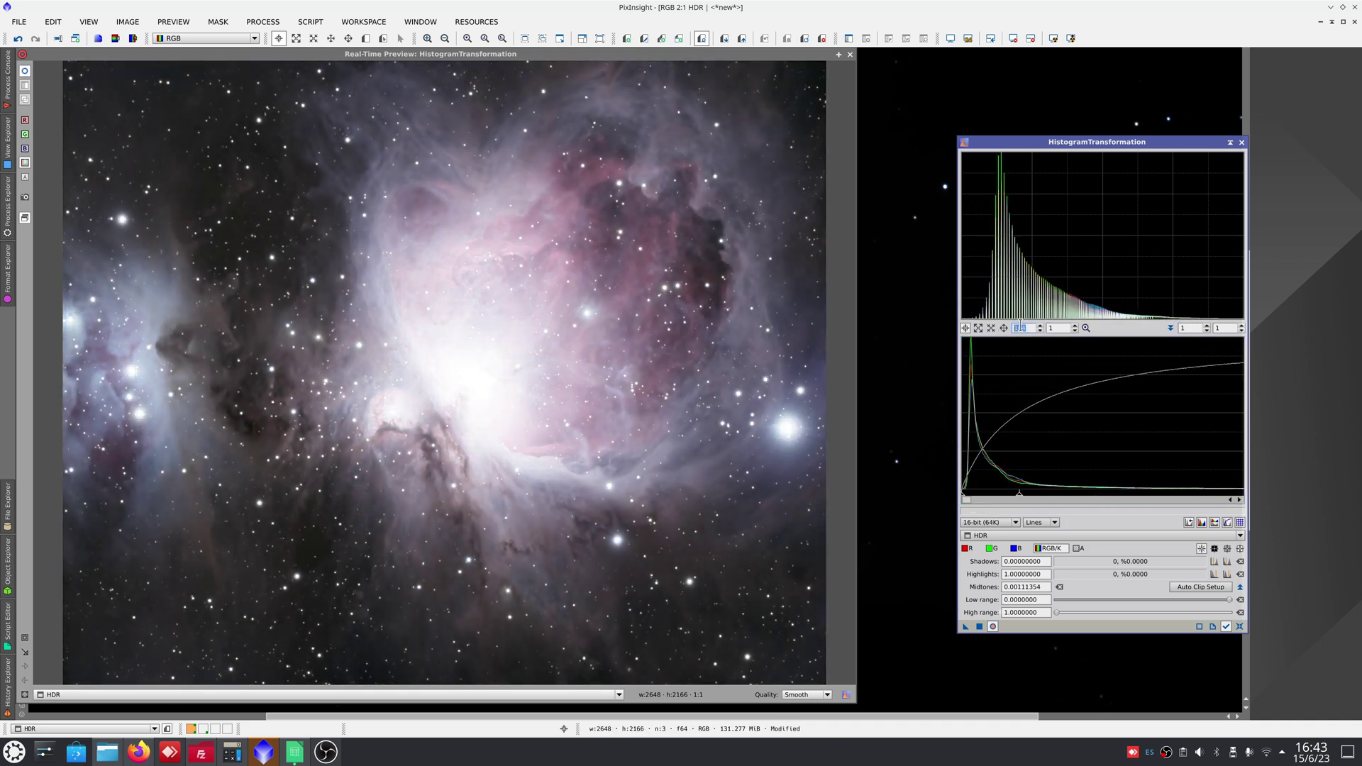
{"action": "scroll", "coordinate": [1022, 329], "scroll_direction": "down", "scroll_amount": 1}
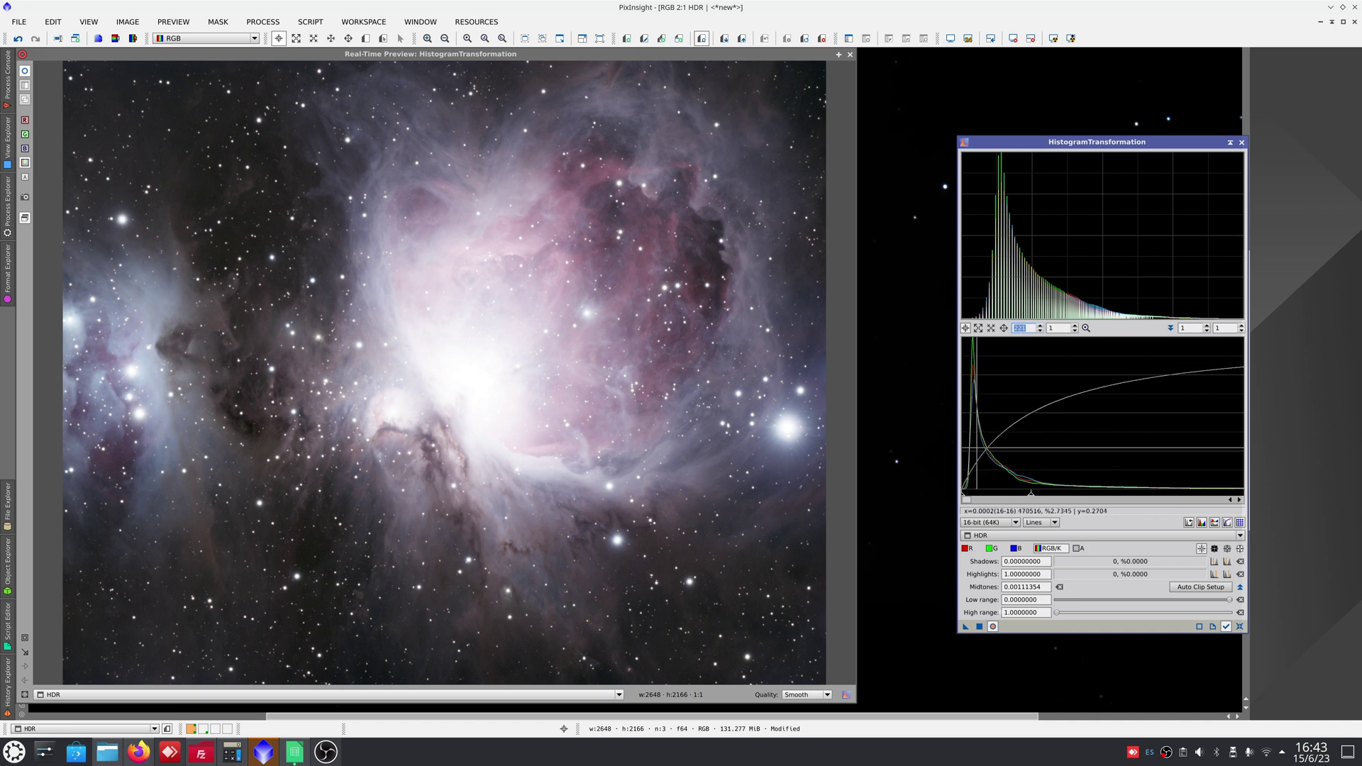
{"action": "left_click_drag", "start_coordinate": [962, 499], "coordinate": [1033, 498]}
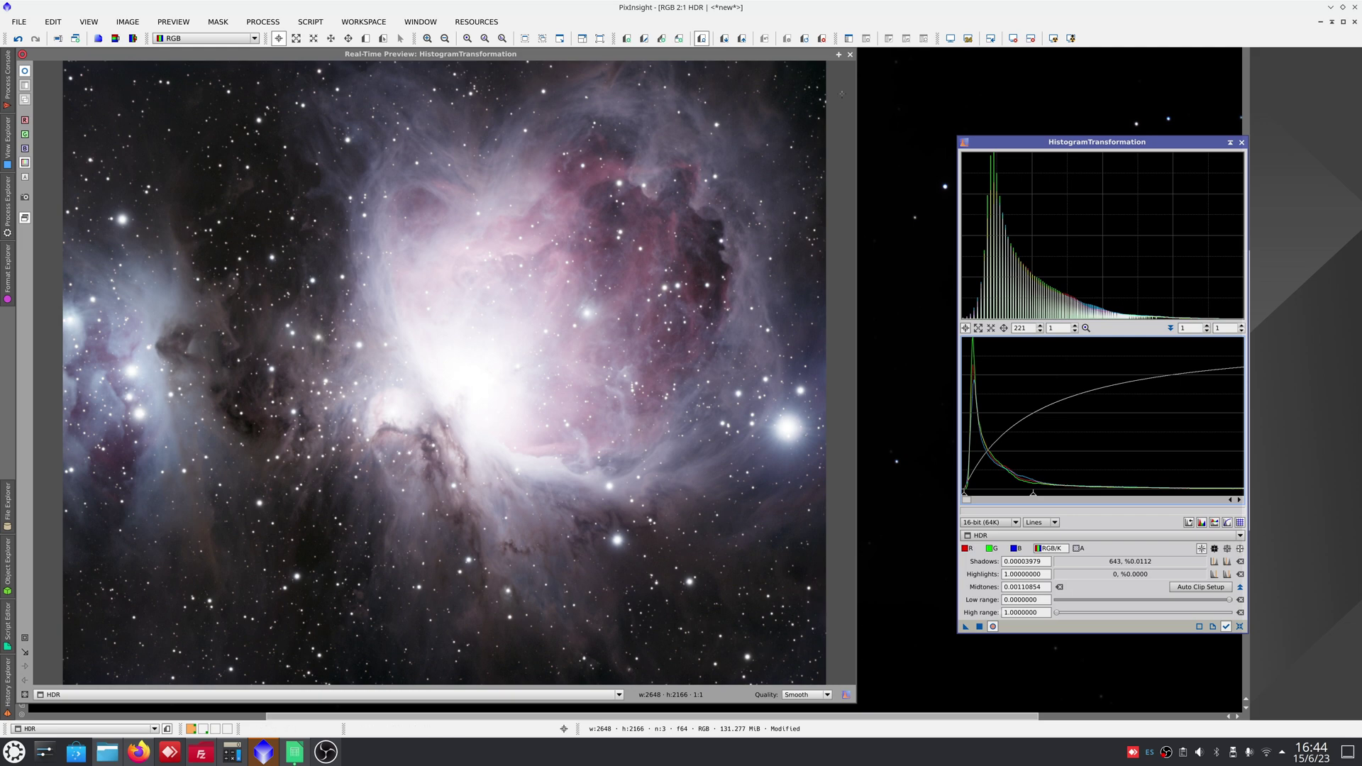
{"action": "left_click", "coordinate": [851, 56]}
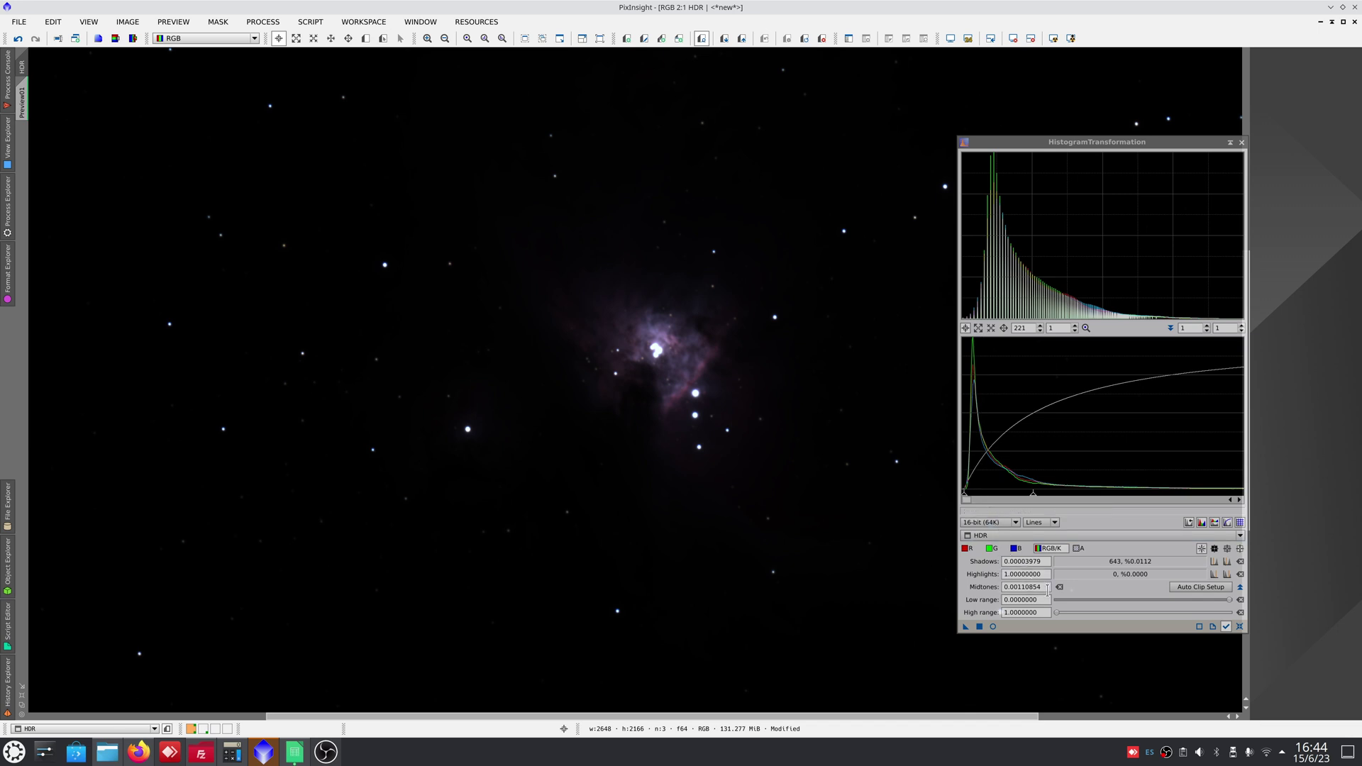
{"action": "left_click_drag", "start_coordinate": [1048, 588], "coordinate": [1020, 588]}
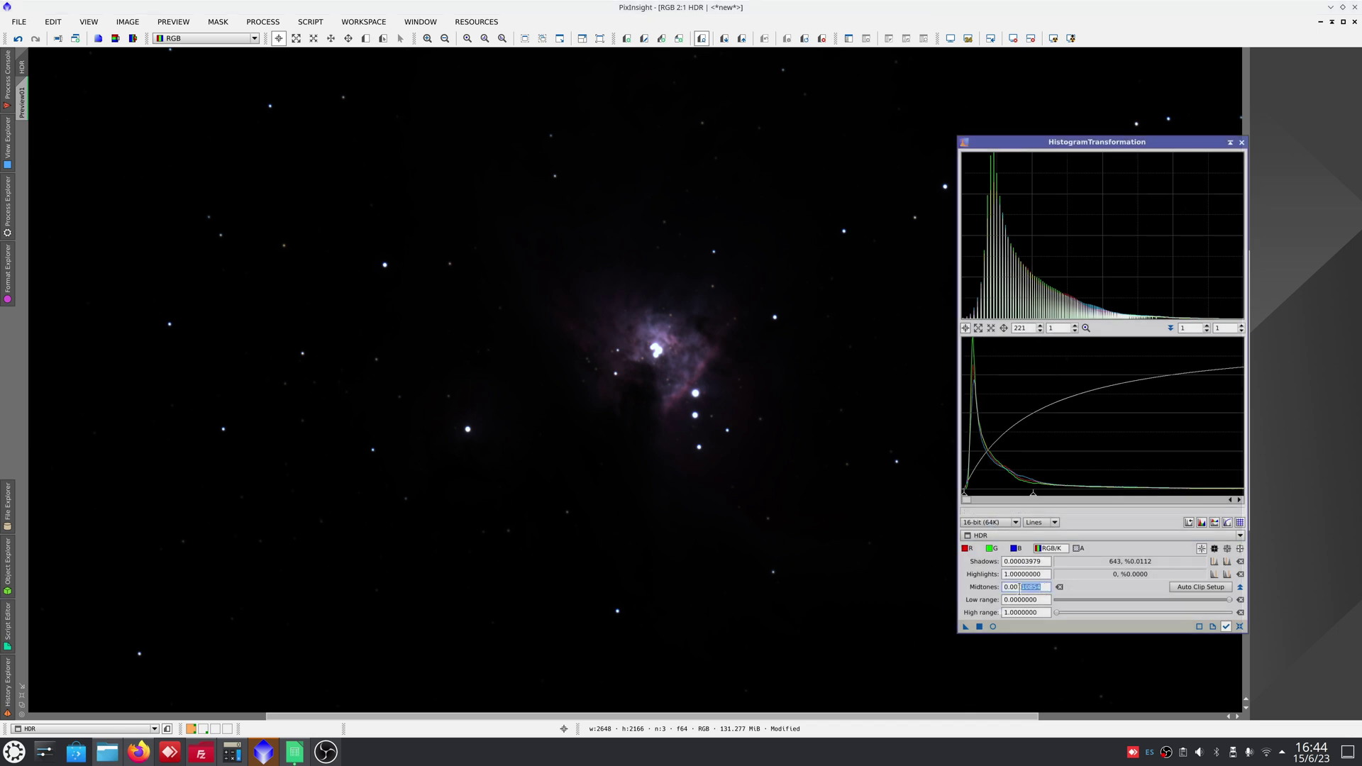
Apply the stretch to the HDR image, close HistogramTransformation, and zoom the image to 1:1.
{"action": "left_click", "coordinate": [979, 627]}
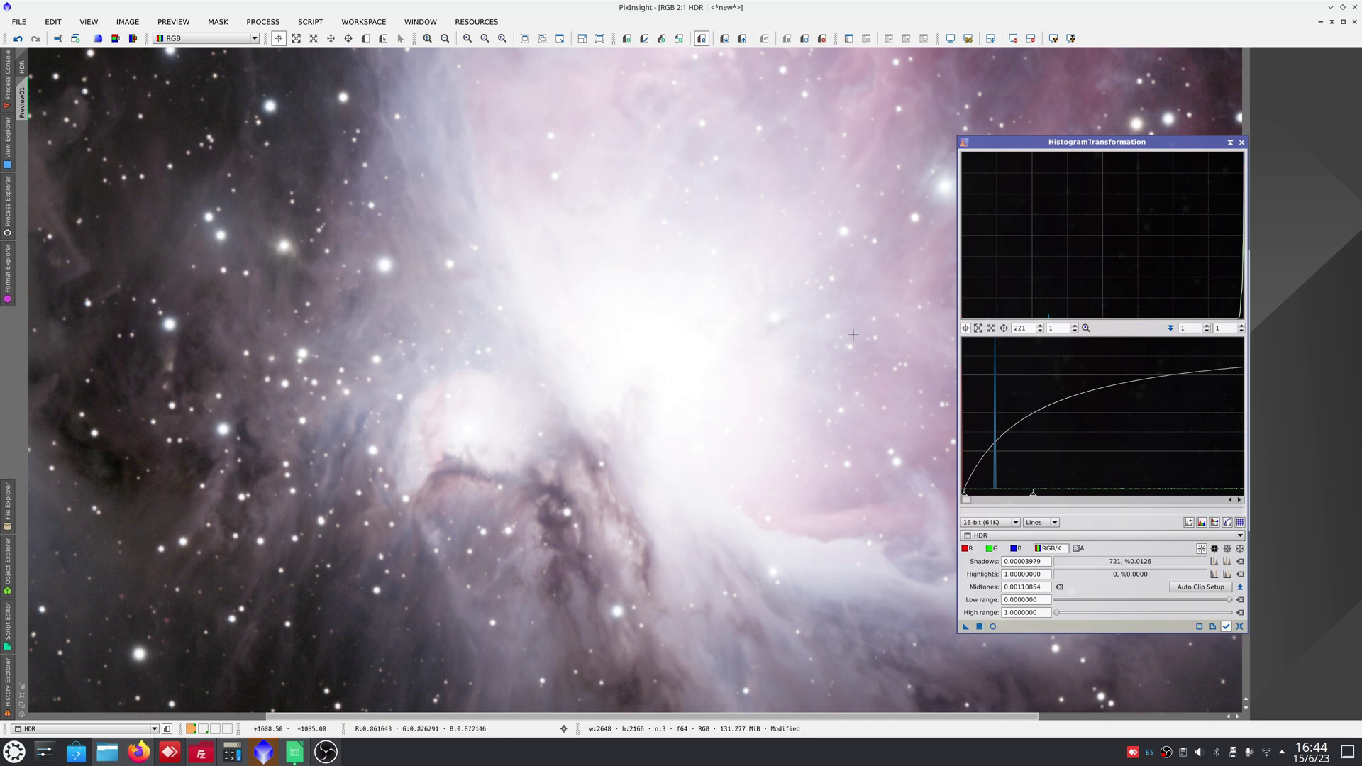
{"action": "left_click", "coordinate": [1242, 143]}
{"action": "scroll", "coordinate": [785, 301], "scroll_direction": "down", "scroll_amount": 2}
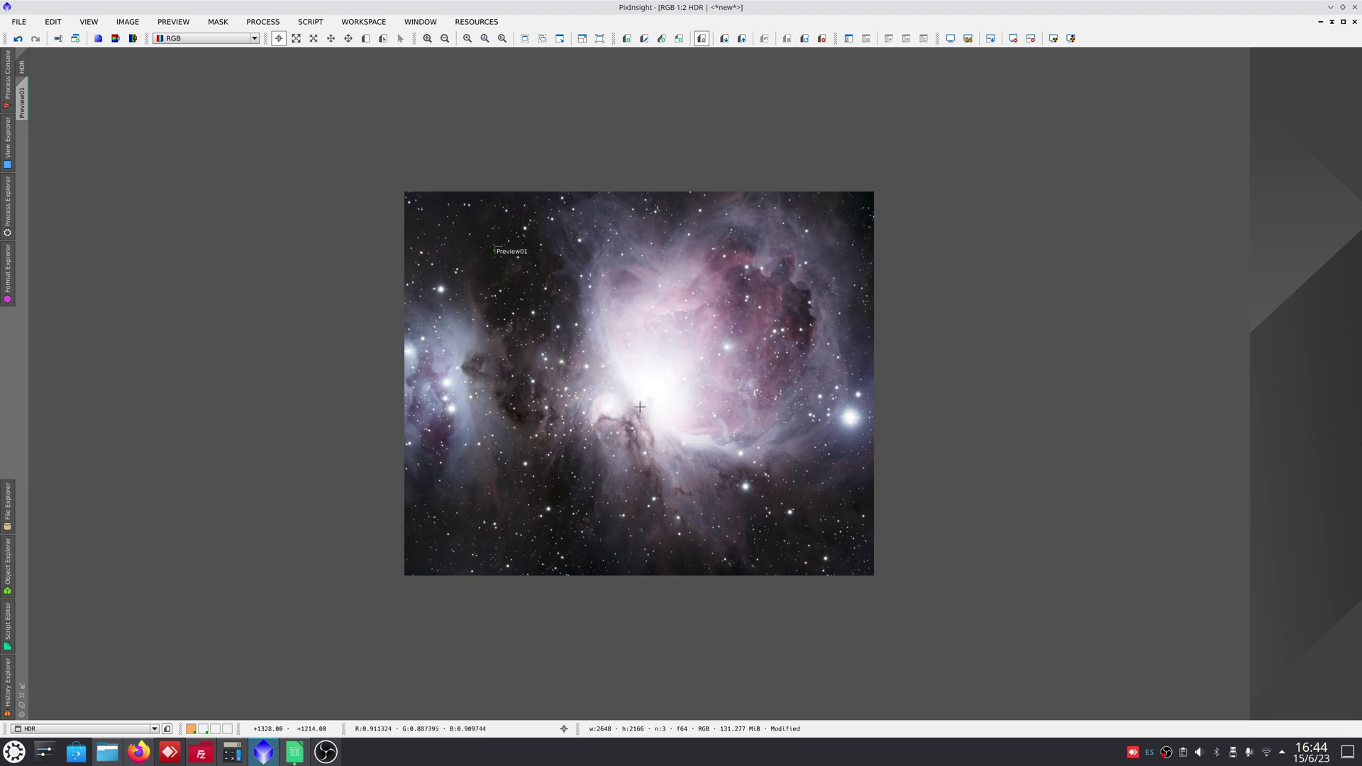
{"action": "scroll", "coordinate": [639, 407], "scroll_direction": "up", "scroll_amount": 1}
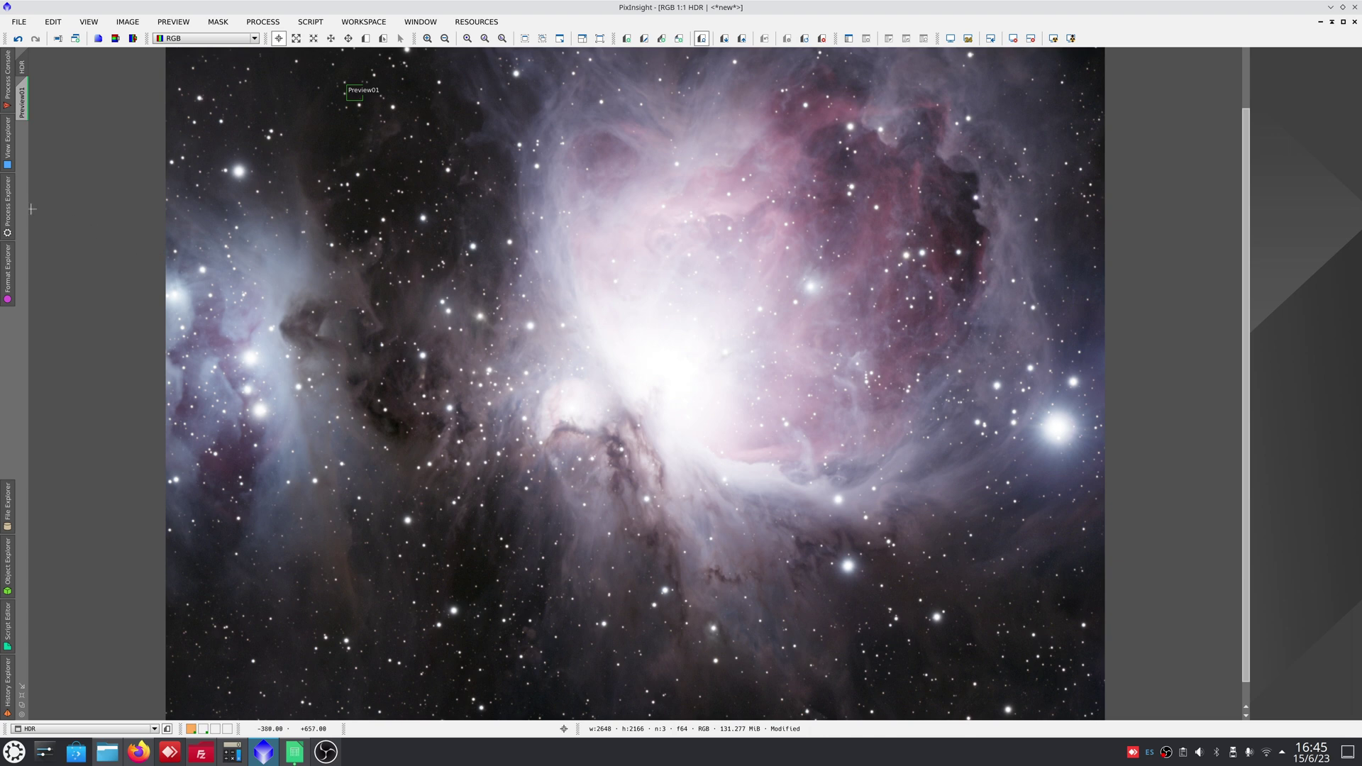
Launch MultiscaleLinearTransform from the Favorites list in the Process Explorer.
{"action": "left_click", "coordinate": [9, 207]}
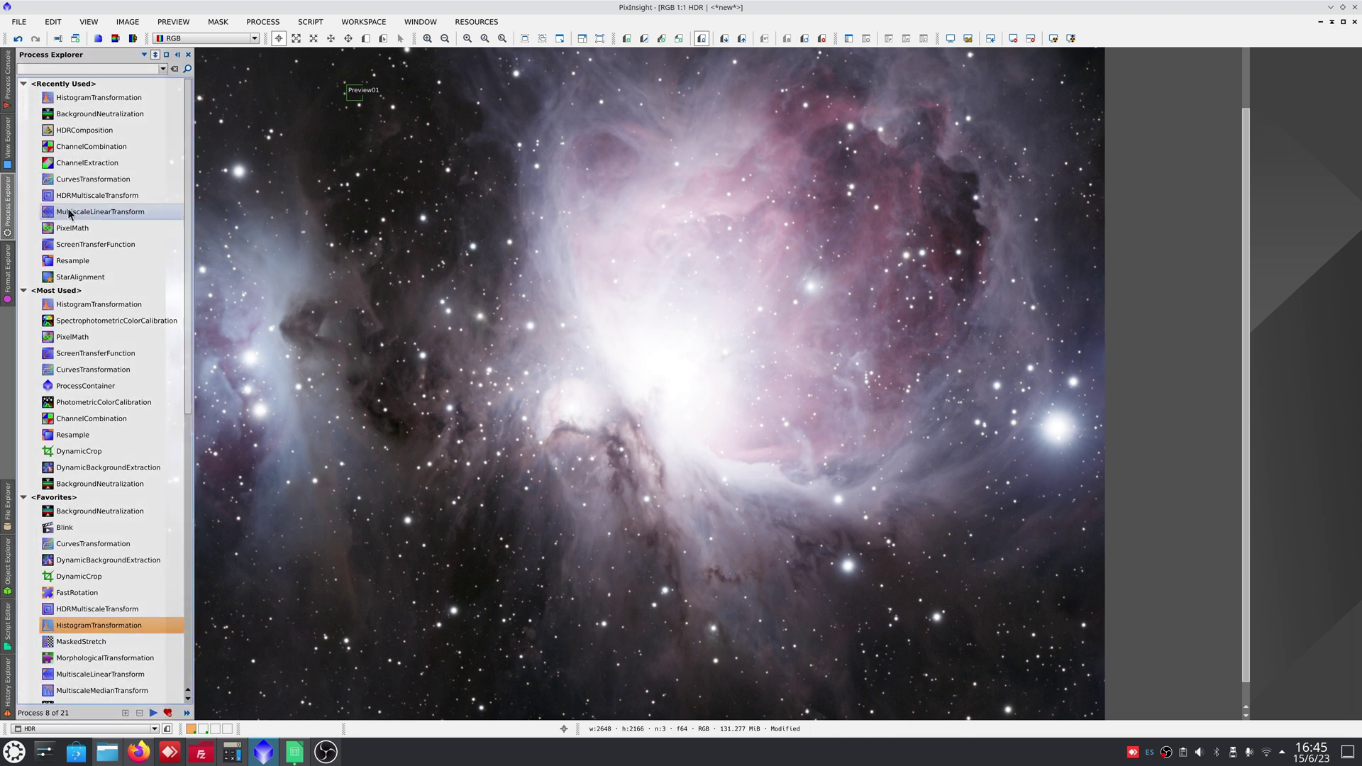
{"action": "scroll", "coordinate": [107, 561], "scroll_direction": "down", "scroll_amount": 3}
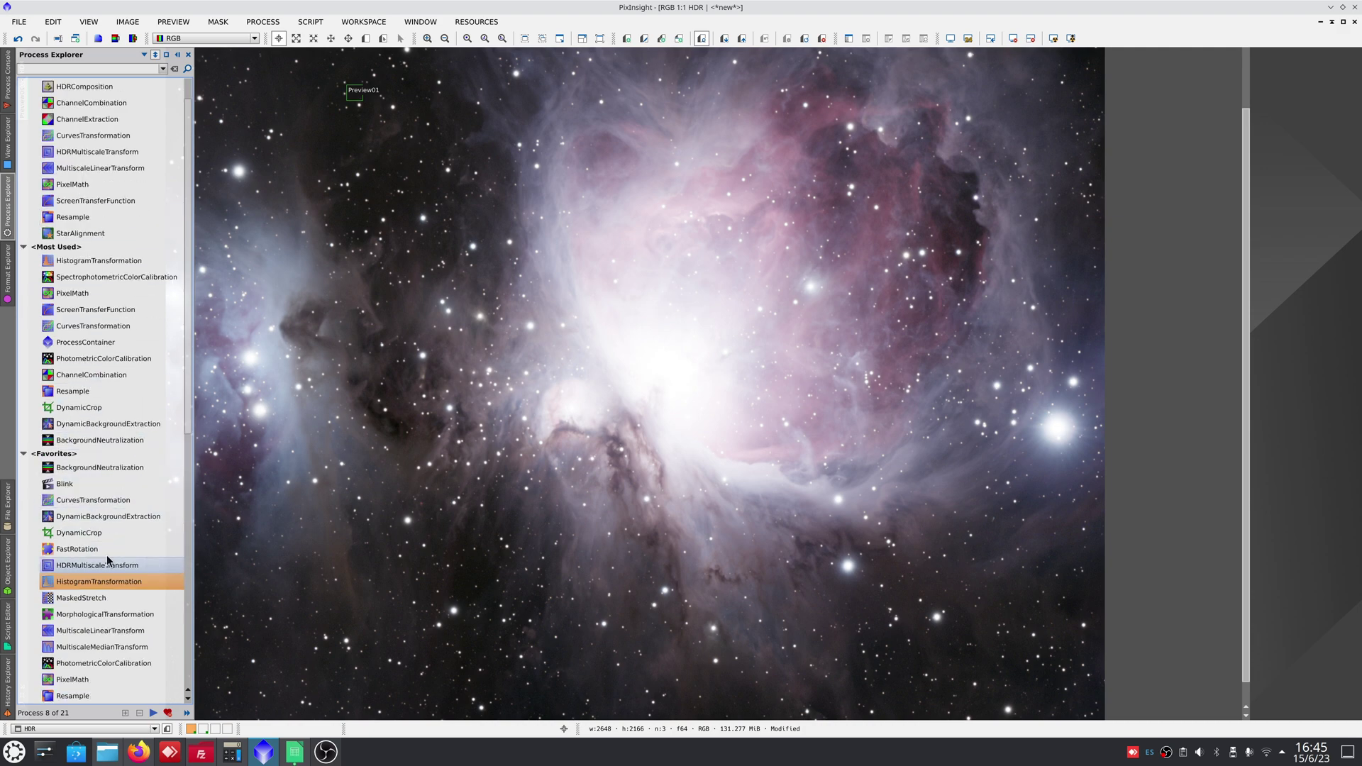
{"action": "scroll", "coordinate": [106, 561], "scroll_direction": "down", "scroll_amount": 1}
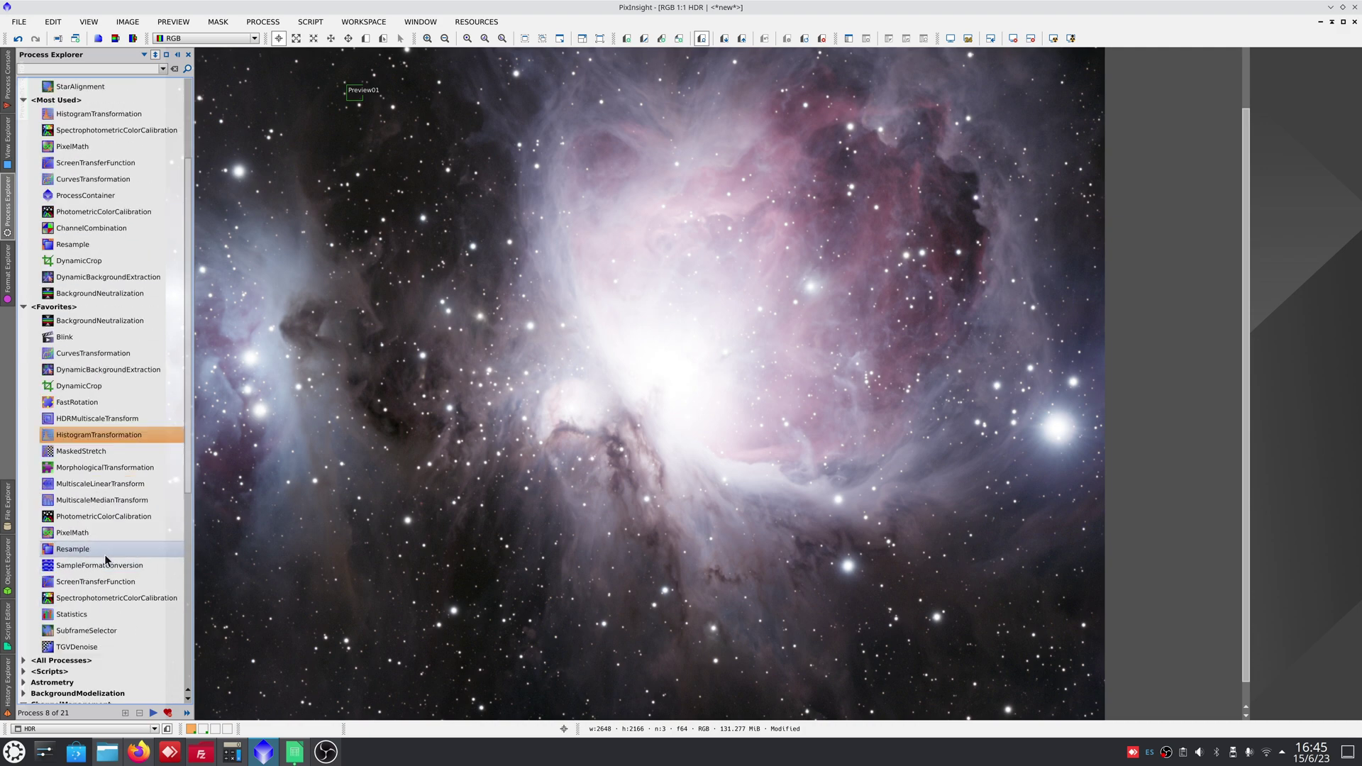
{"action": "left_click", "coordinate": [103, 485]}
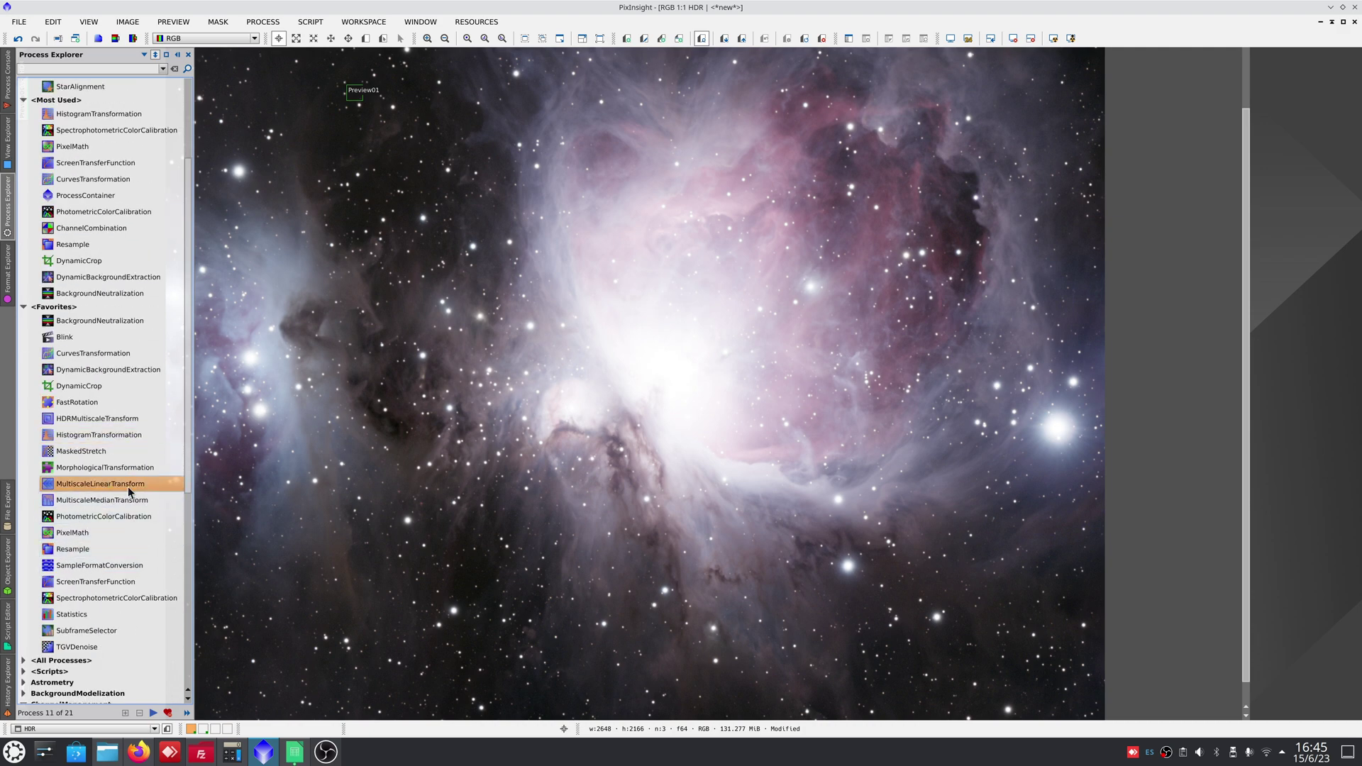
{"action": "left_click", "coordinate": [148, 500]}
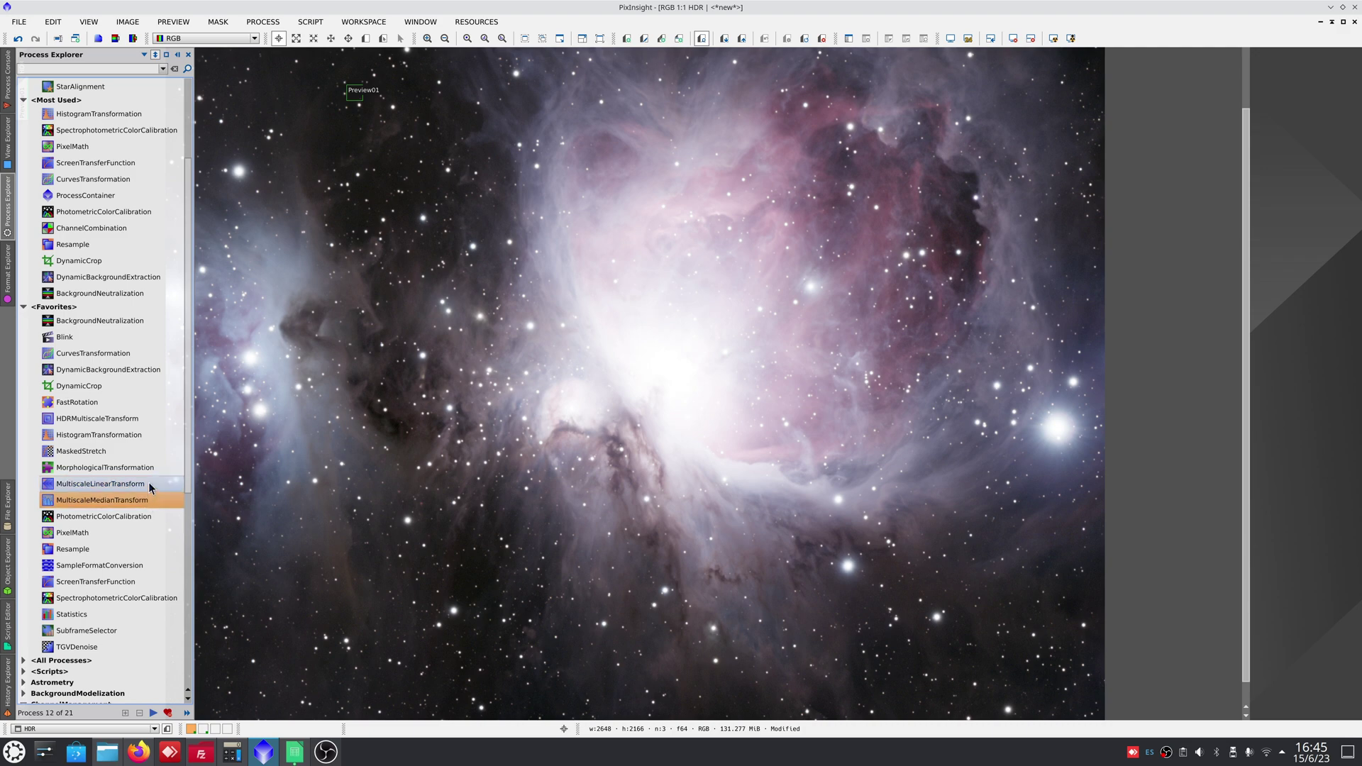
{"action": "double_click", "coordinate": [149, 484]}
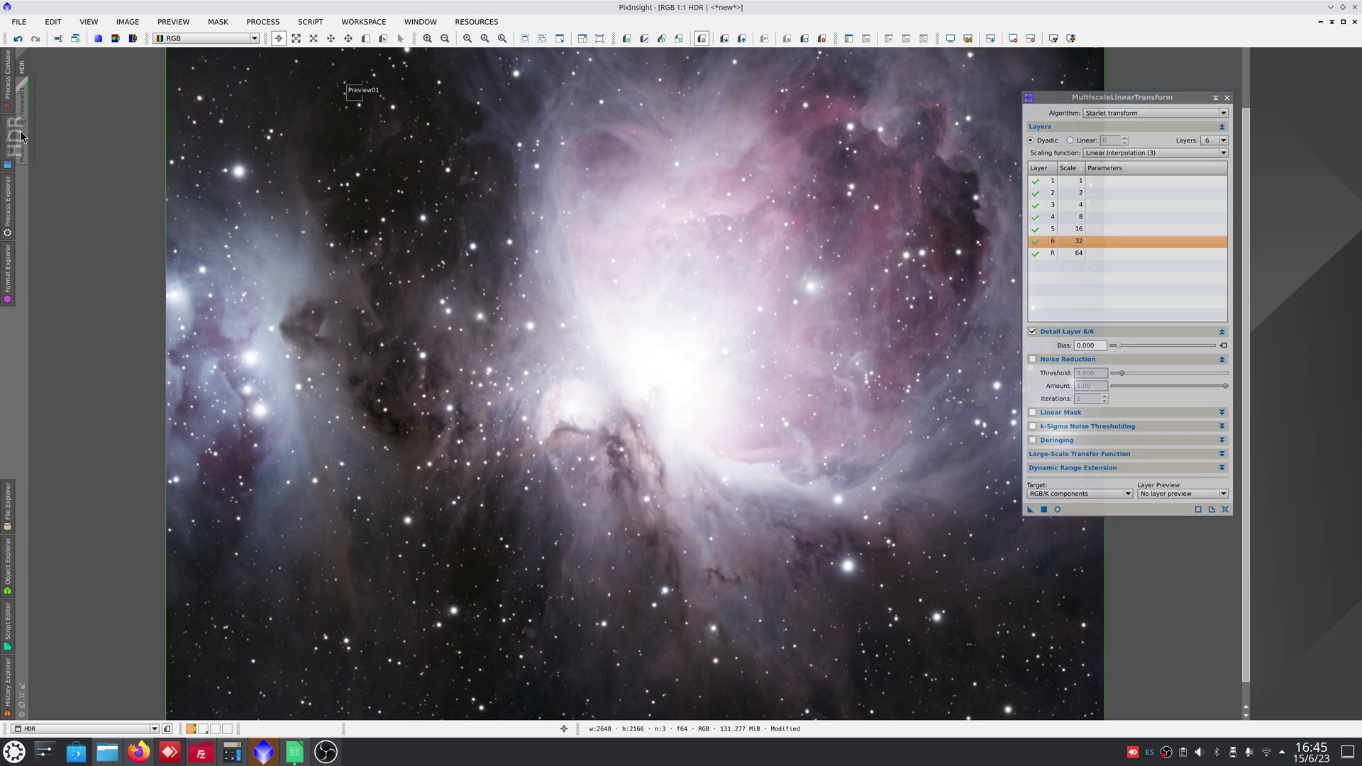
Show Preview02 and set MultiscaleLinearTransform to layer 2 with Layer Preview on All Changes.
{"action": "mouse_move", "coordinate": [23, 73]}
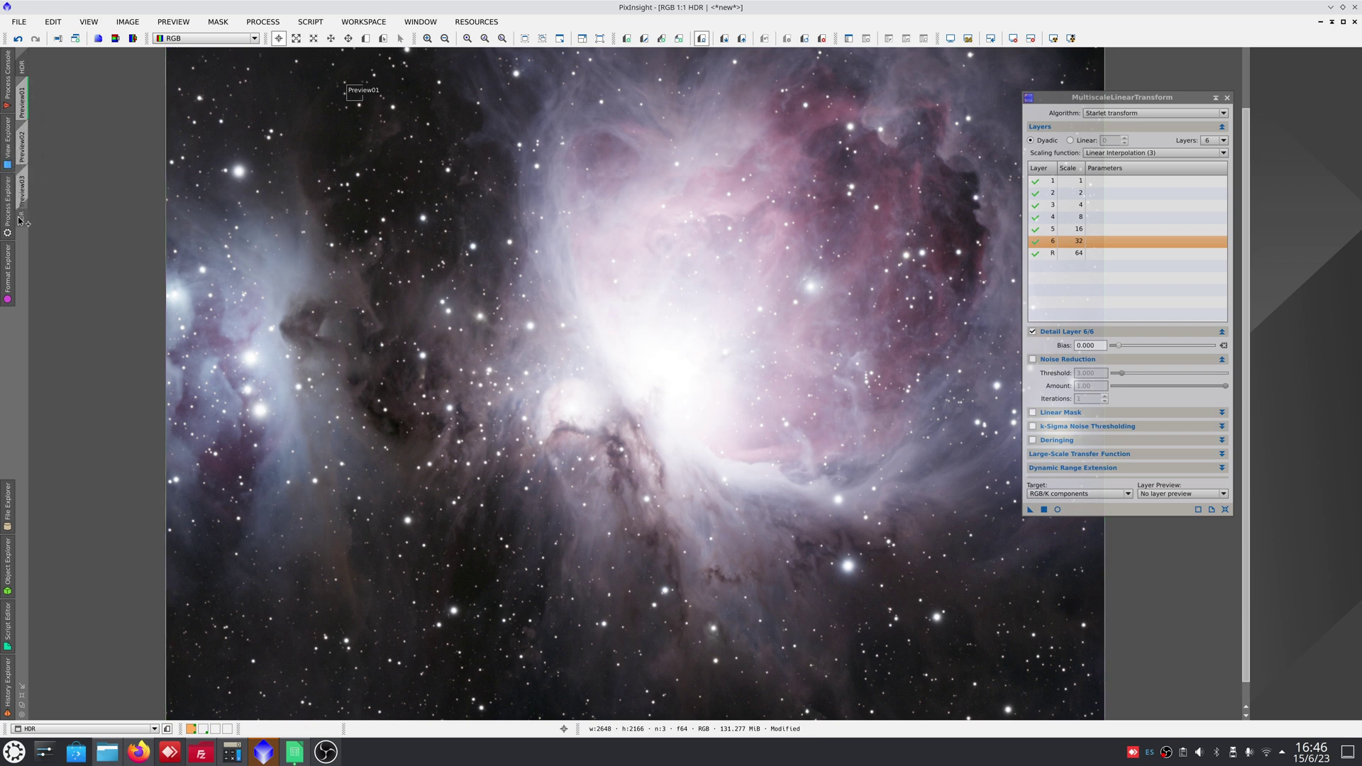
{"action": "left_click_drag", "start_coordinate": [23, 66], "coordinate": [21, 278]}
{"action": "left_click", "coordinate": [22, 146]}
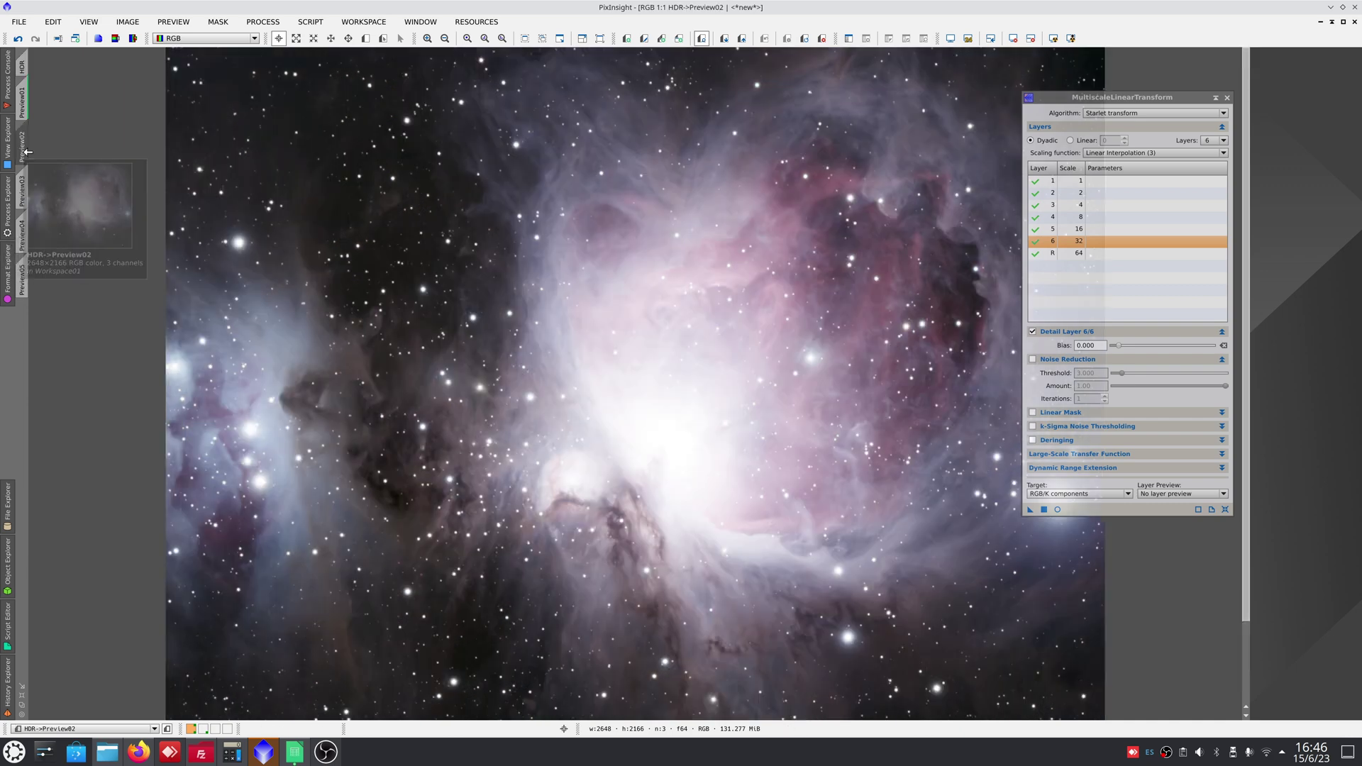
{"action": "left_click", "coordinate": [1116, 193]}
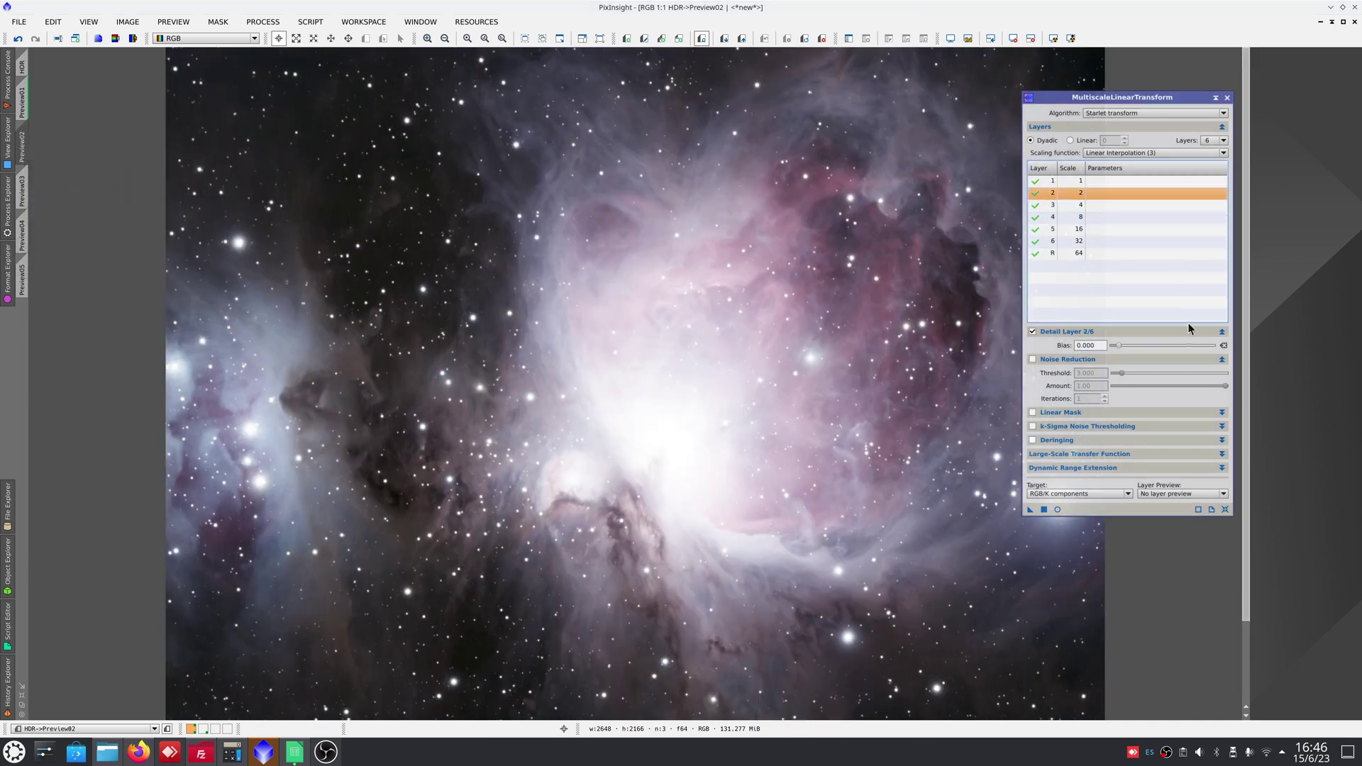
{"action": "left_click", "coordinate": [1188, 495]}
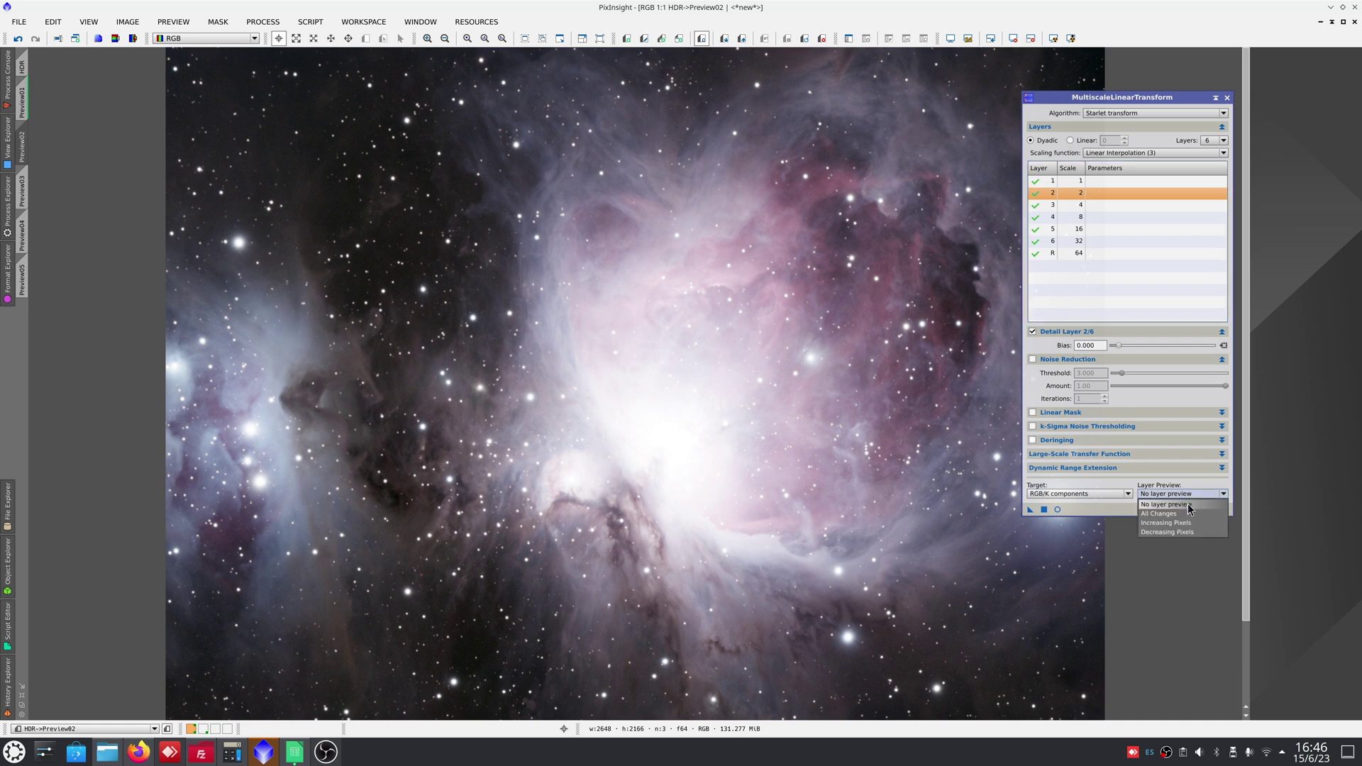
{"action": "left_click", "coordinate": [1178, 514]}
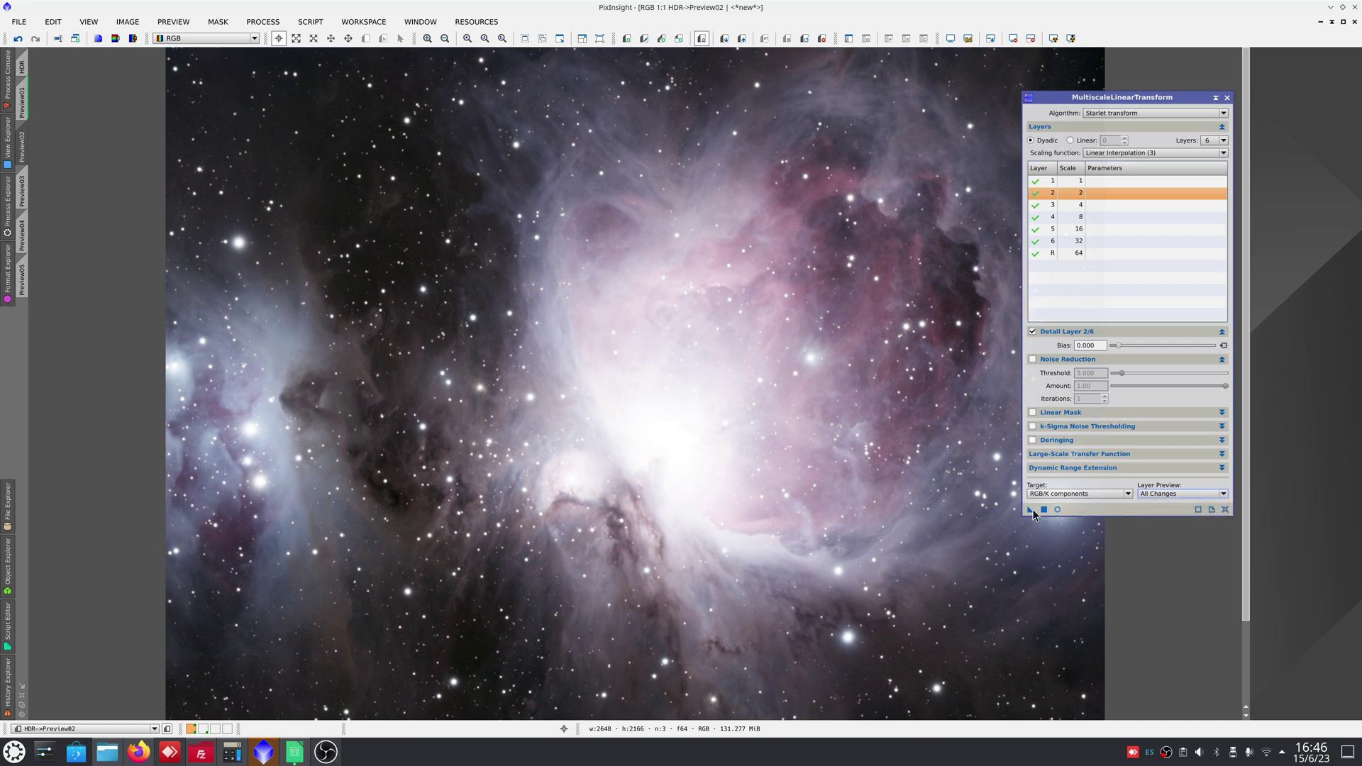
Apply the layer-2 preview to Preview02, then zoom and pan across its stars reading pixel values.
{"action": "left_click_drag", "start_coordinate": [1032, 509], "coordinate": [779, 489]}
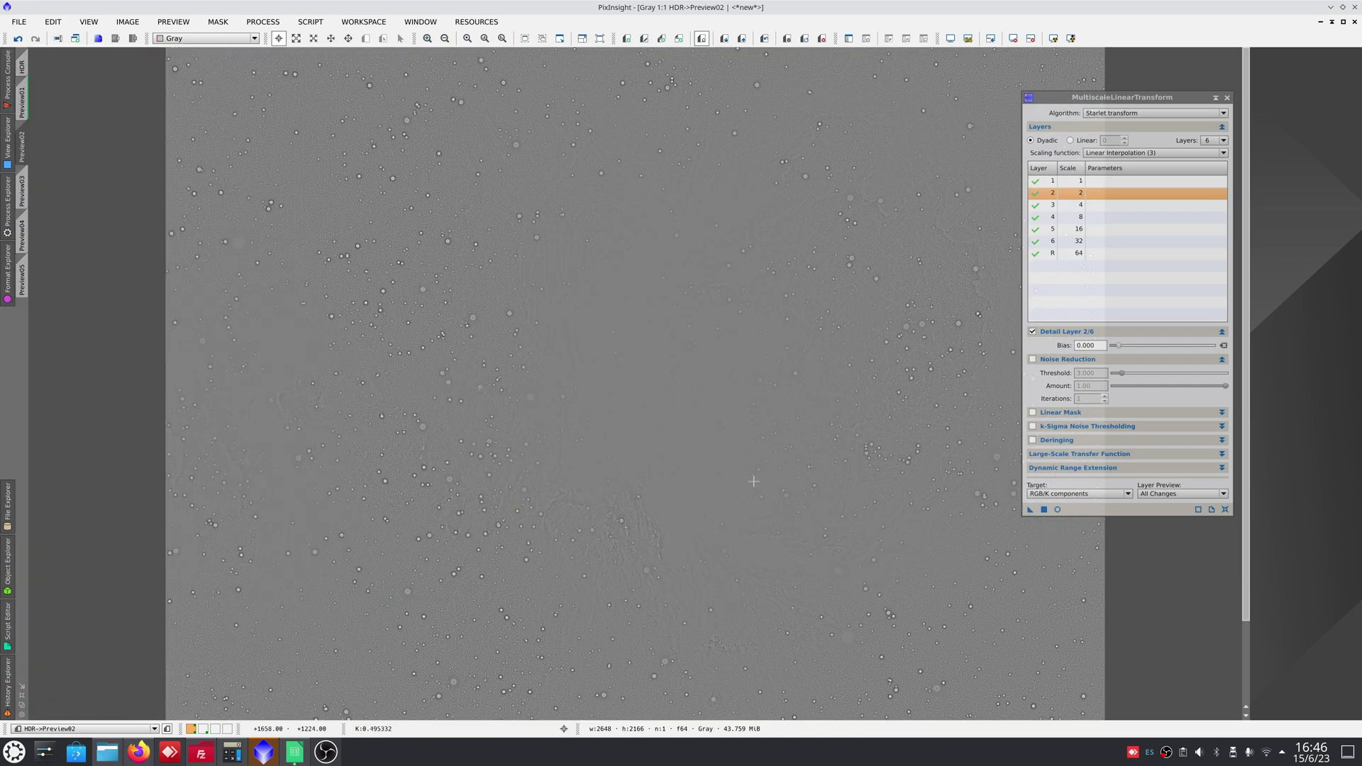
{"action": "scroll", "coordinate": [422, 310], "scroll_direction": "up", "scroll_amount": 2}
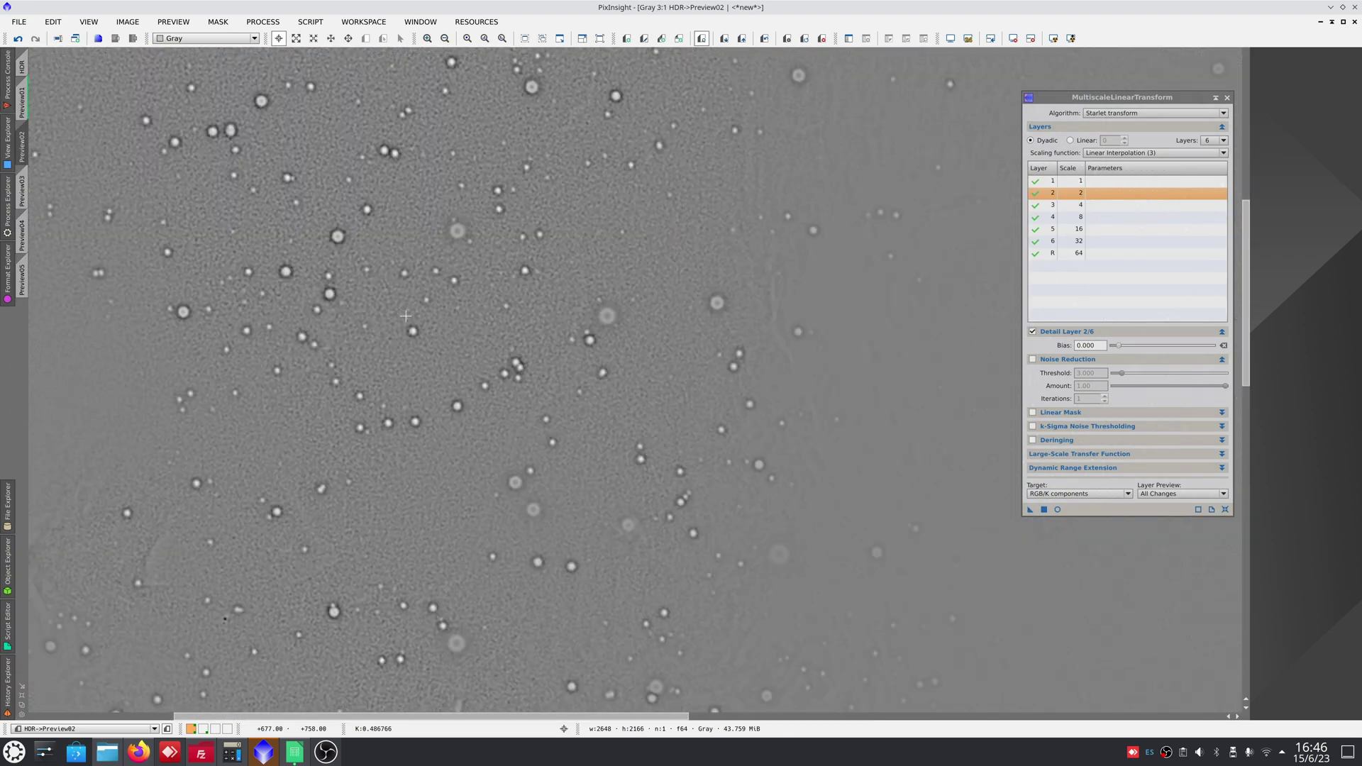
{"action": "scroll", "coordinate": [440, 298], "scroll_direction": "up", "scroll_amount": 1}
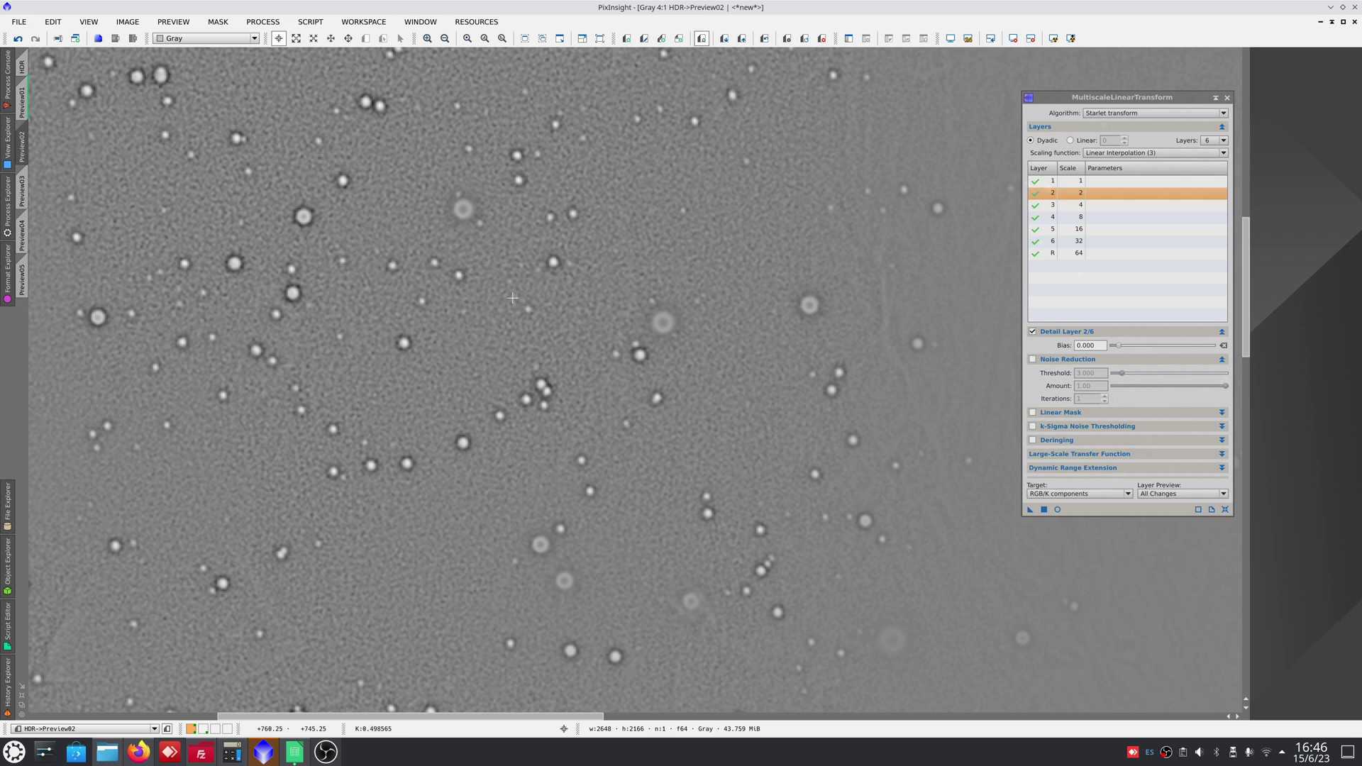
{"action": "left_click_drag", "start_coordinate": [512, 298], "coordinate": [496, 435]}
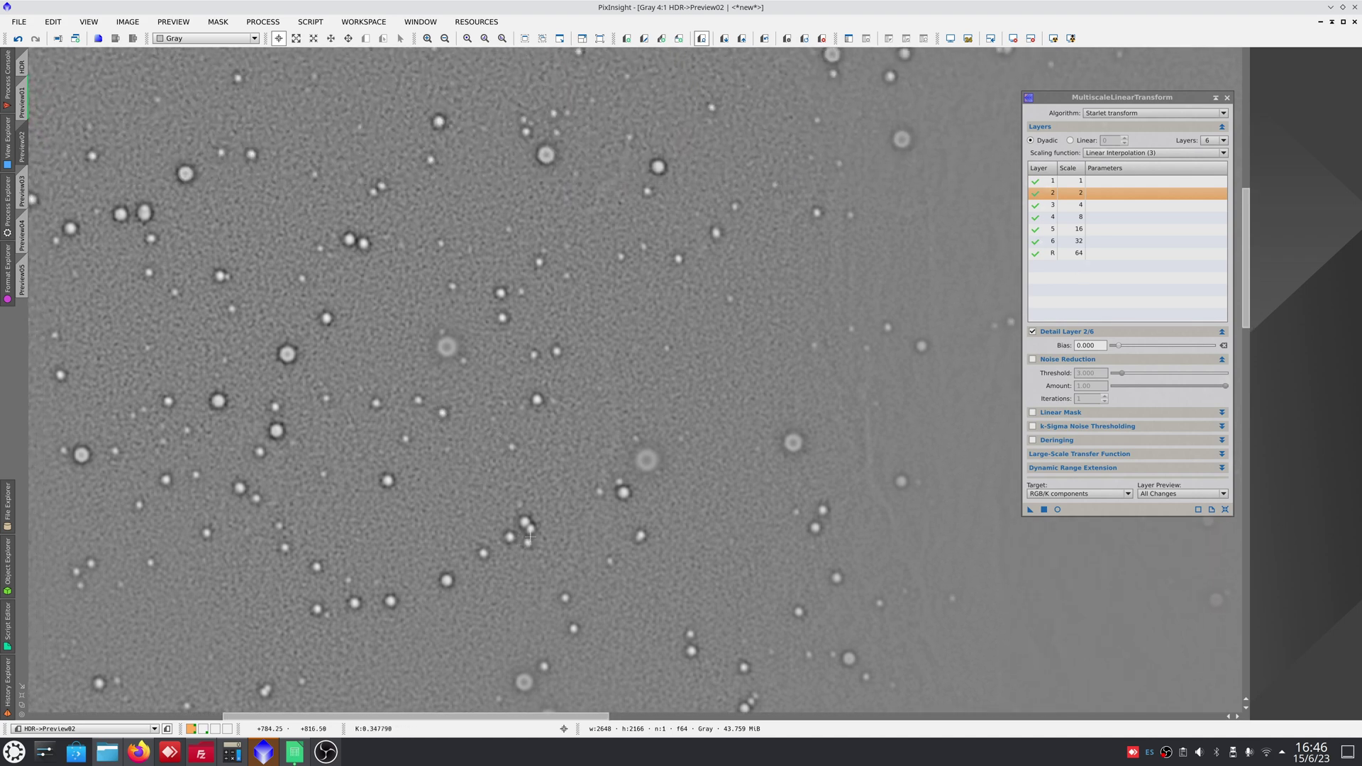
{"action": "left_click_drag", "start_coordinate": [362, 495], "coordinate": [442, 478]}
{"action": "left_click_drag", "start_coordinate": [465, 312], "coordinate": [345, 215]}
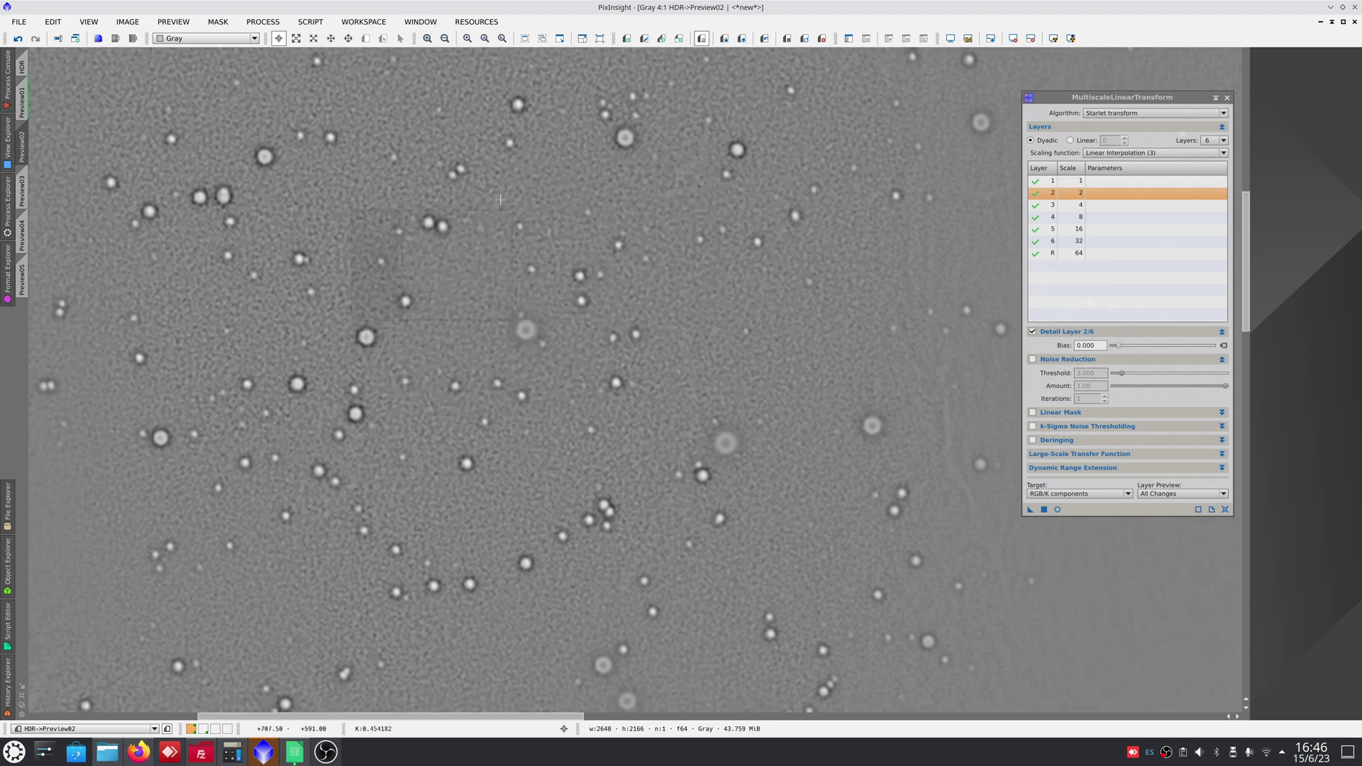
{"action": "scroll", "coordinate": [753, 381], "scroll_direction": "right", "scroll_amount": 5}
{"action": "scroll", "coordinate": [753, 381], "scroll_direction": "right", "scroll_amount": 3}
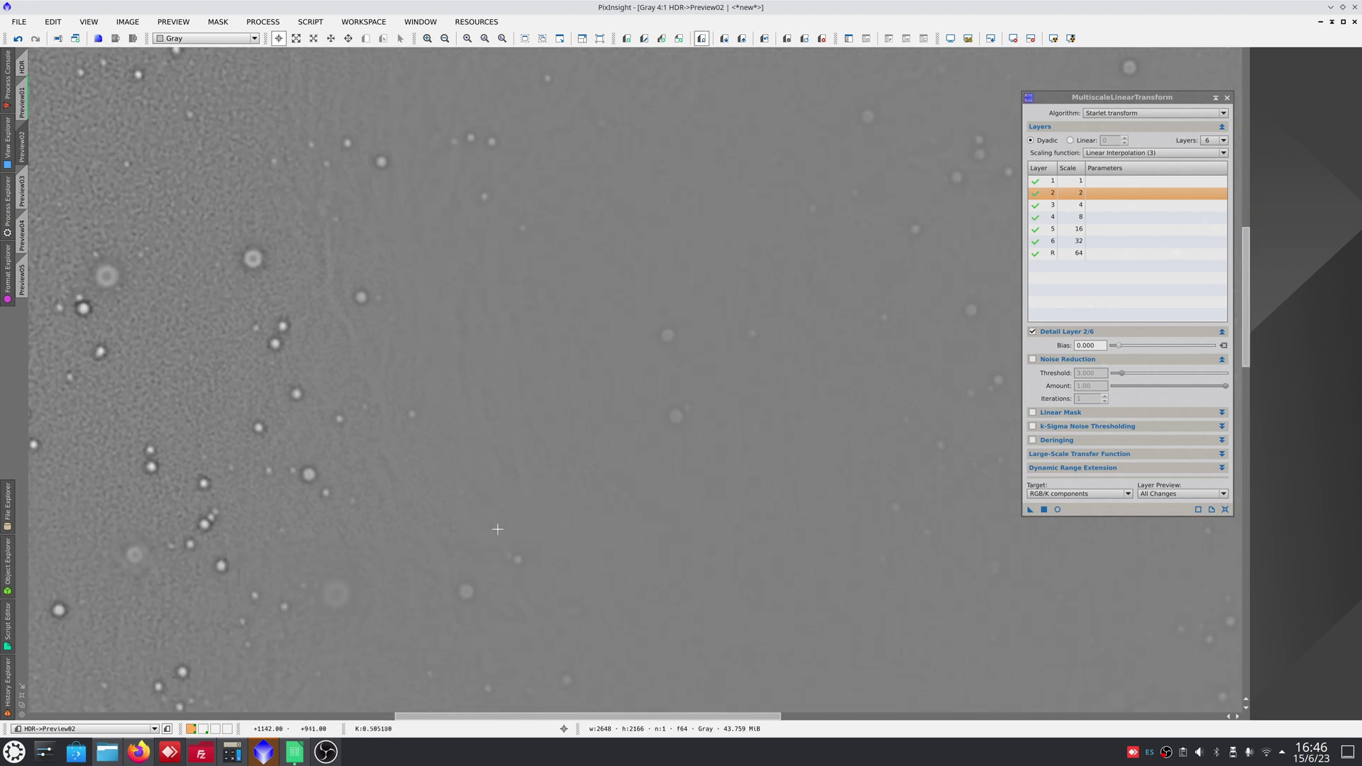
{"action": "scroll", "coordinate": [367, 535], "scroll_direction": "down", "scroll_amount": 5}
{"action": "scroll", "coordinate": [368, 535], "scroll_direction": "down", "scroll_amount": 4}
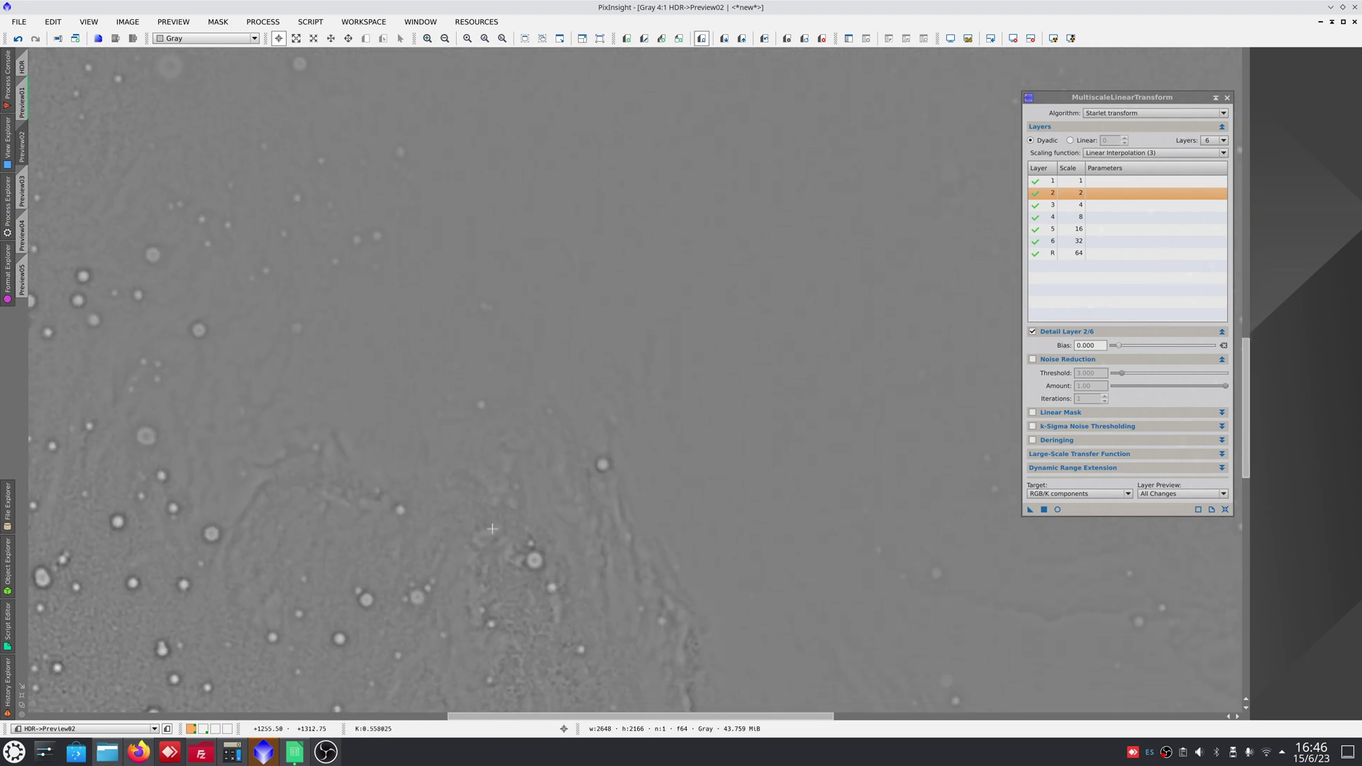
{"action": "scroll", "coordinate": [524, 520], "scroll_direction": "left", "scroll_amount": 3}
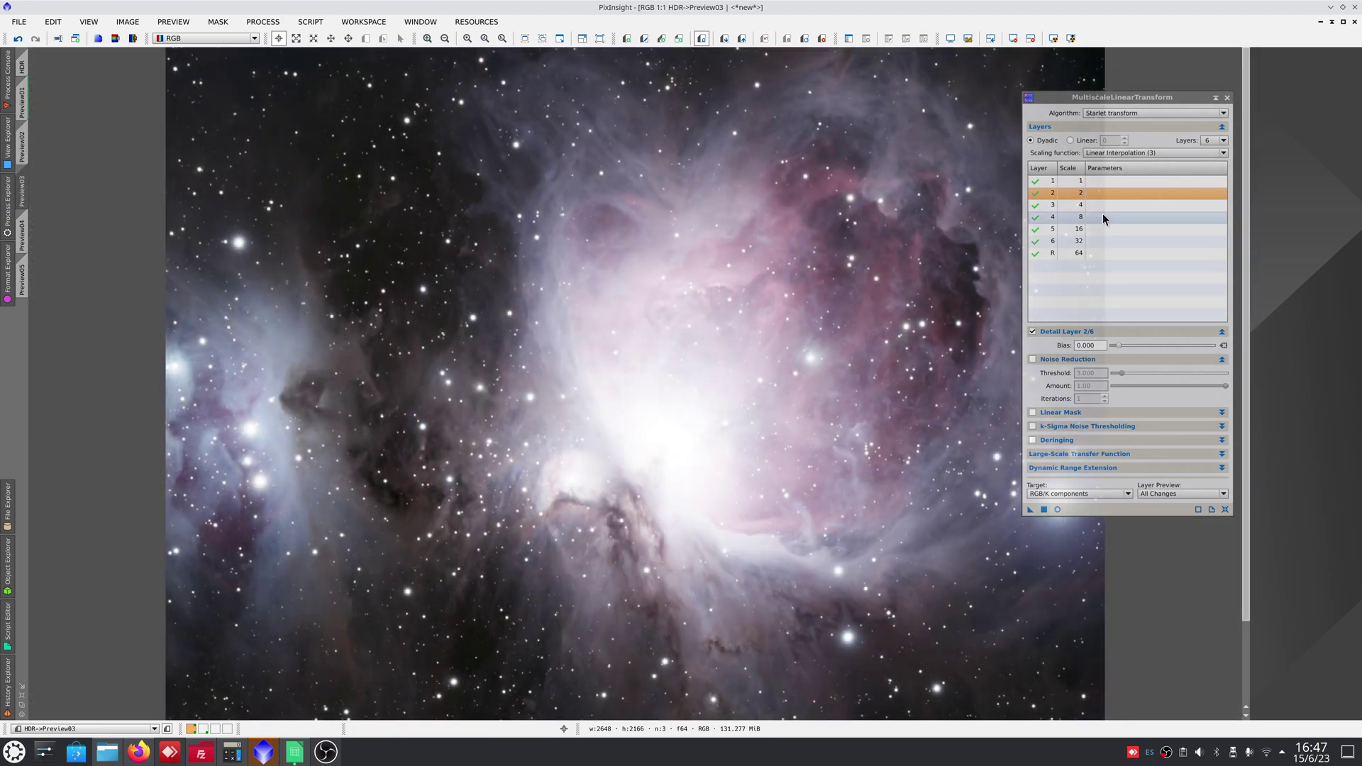
Show layer 4's detail live on Preview03, compare it against Preview02, then move to Preview04.
{"action": "left_click", "coordinate": [1103, 216]}
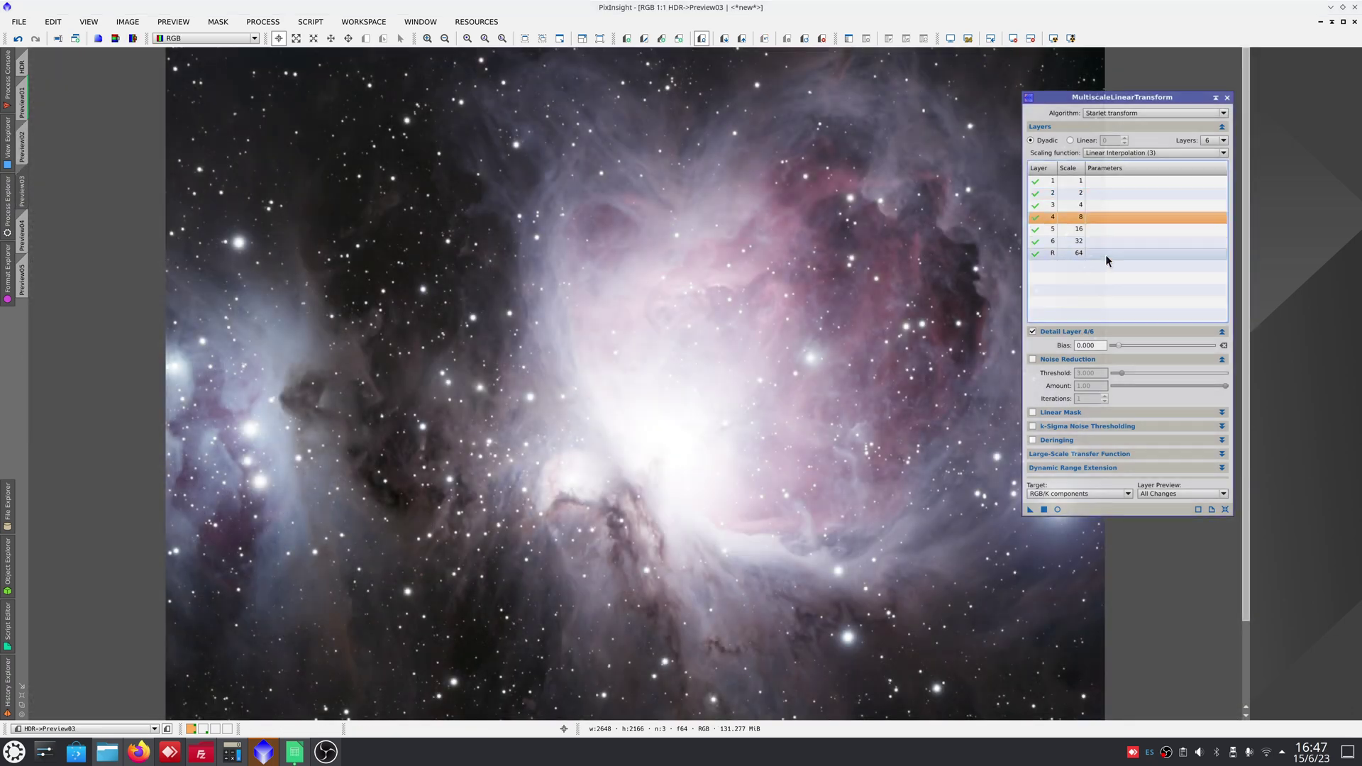
{"action": "left_click", "coordinate": [1045, 509]}
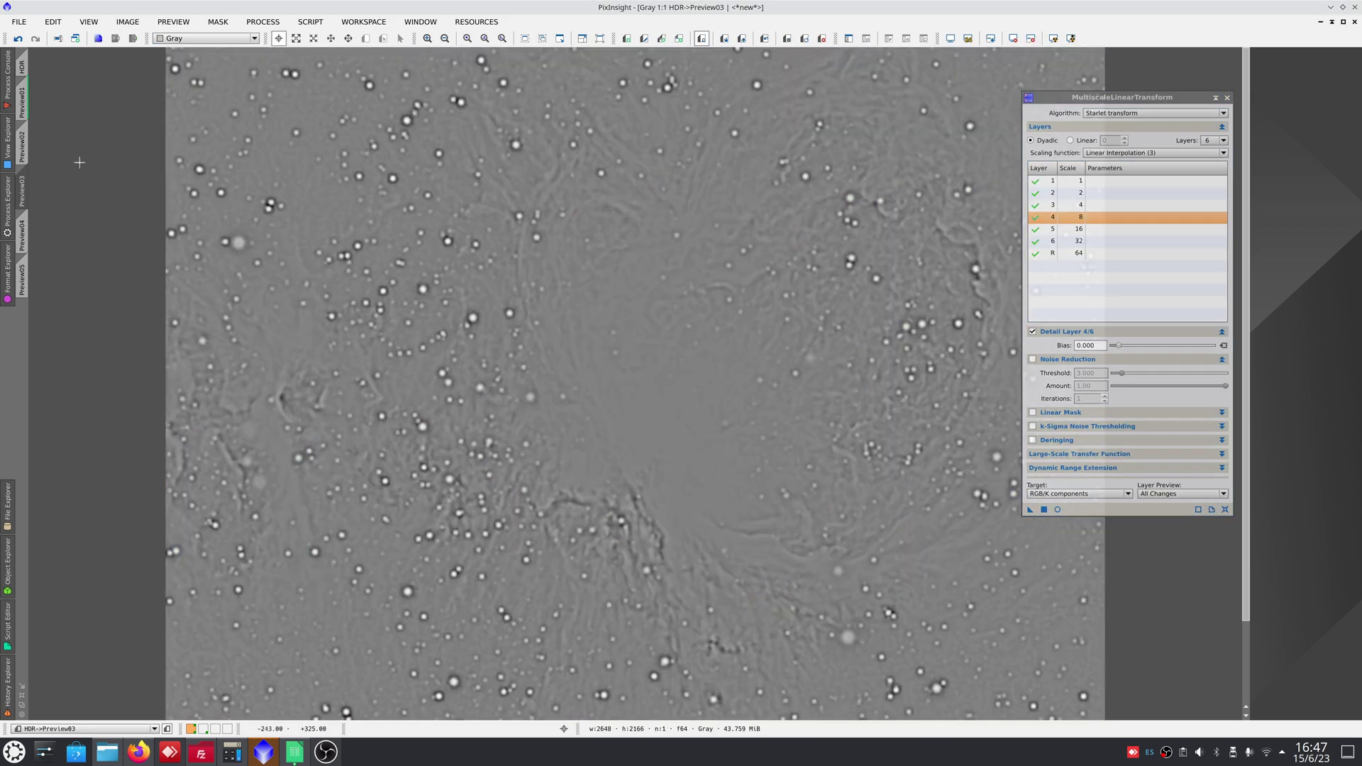
{"action": "left_click_drag", "start_coordinate": [22, 169], "coordinate": [23, 139]}
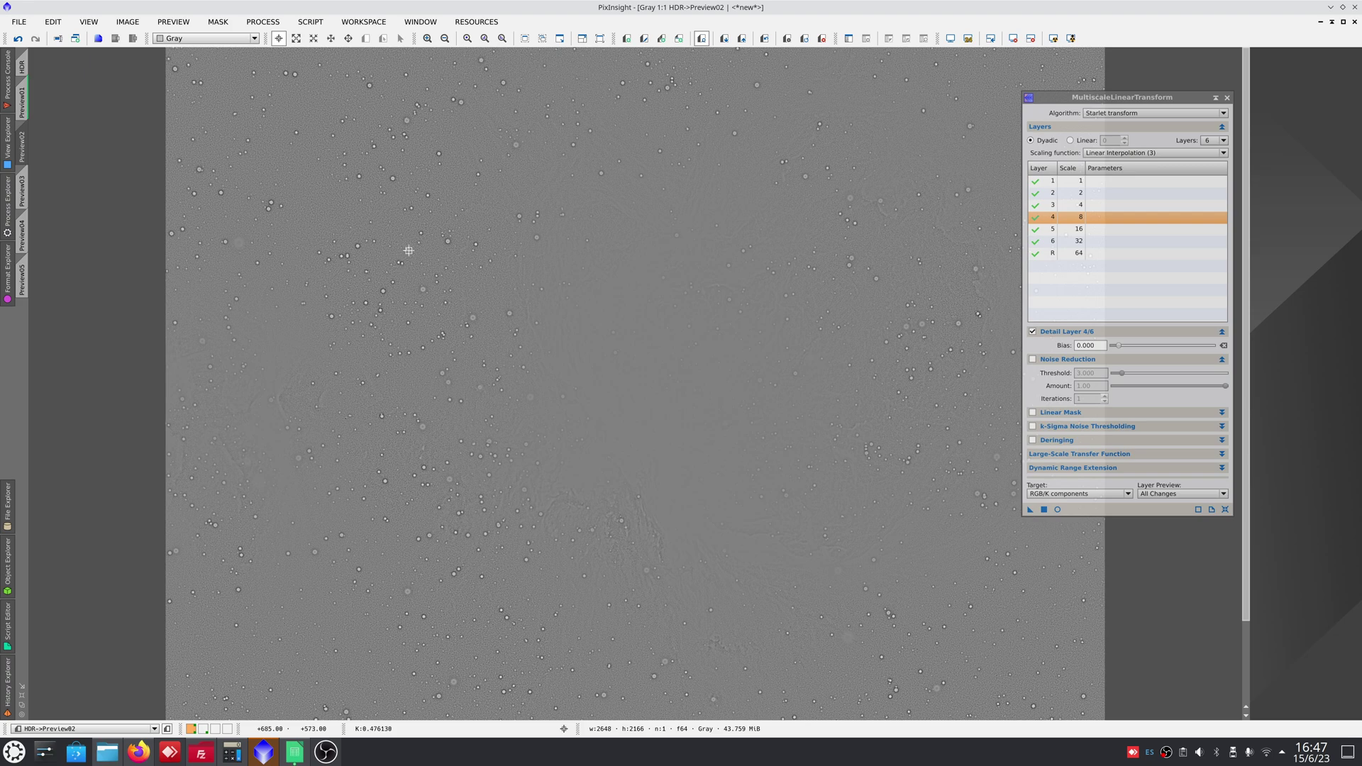
{"action": "left_click", "coordinate": [27, 181]}
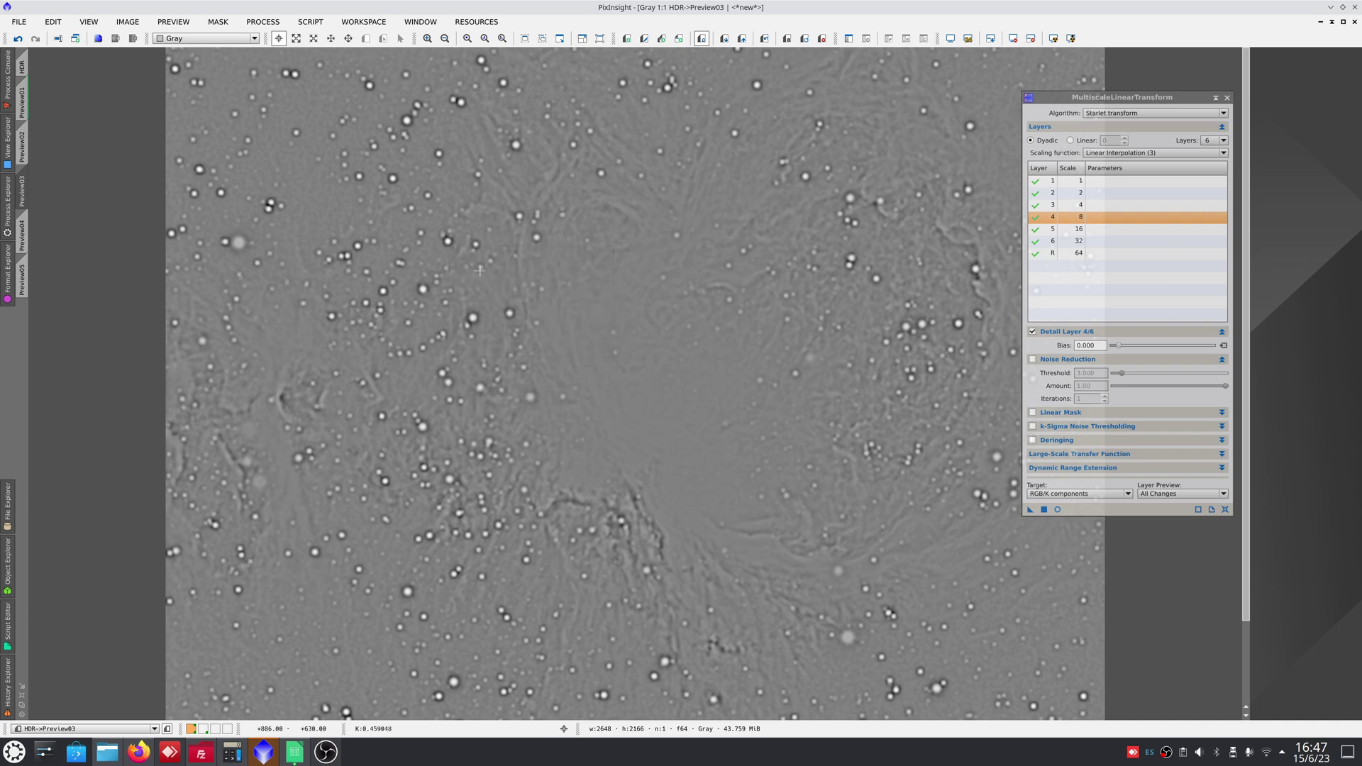
{"action": "left_click", "coordinate": [22, 234]}
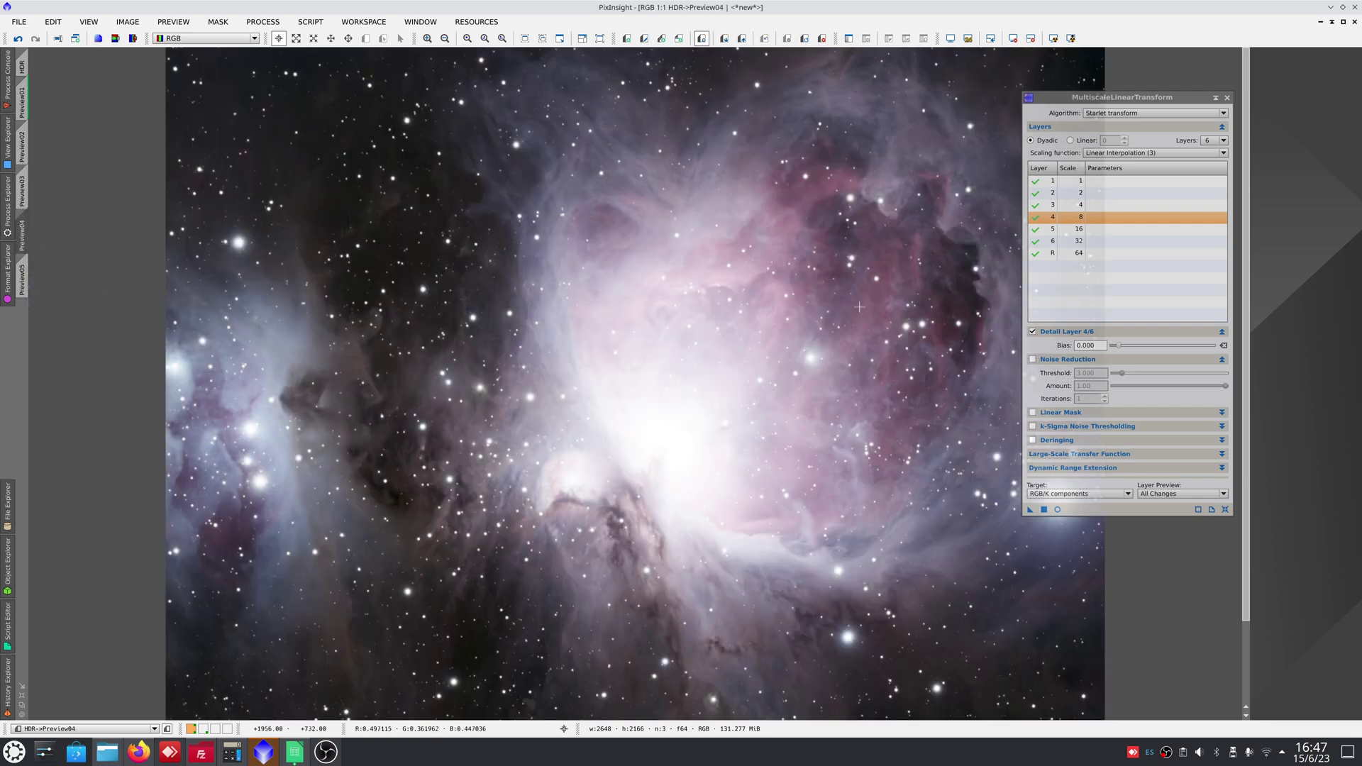
Preview detail layer 6 on Preview04 and read pixel values around a bright star.
{"action": "left_click", "coordinate": [1104, 242]}
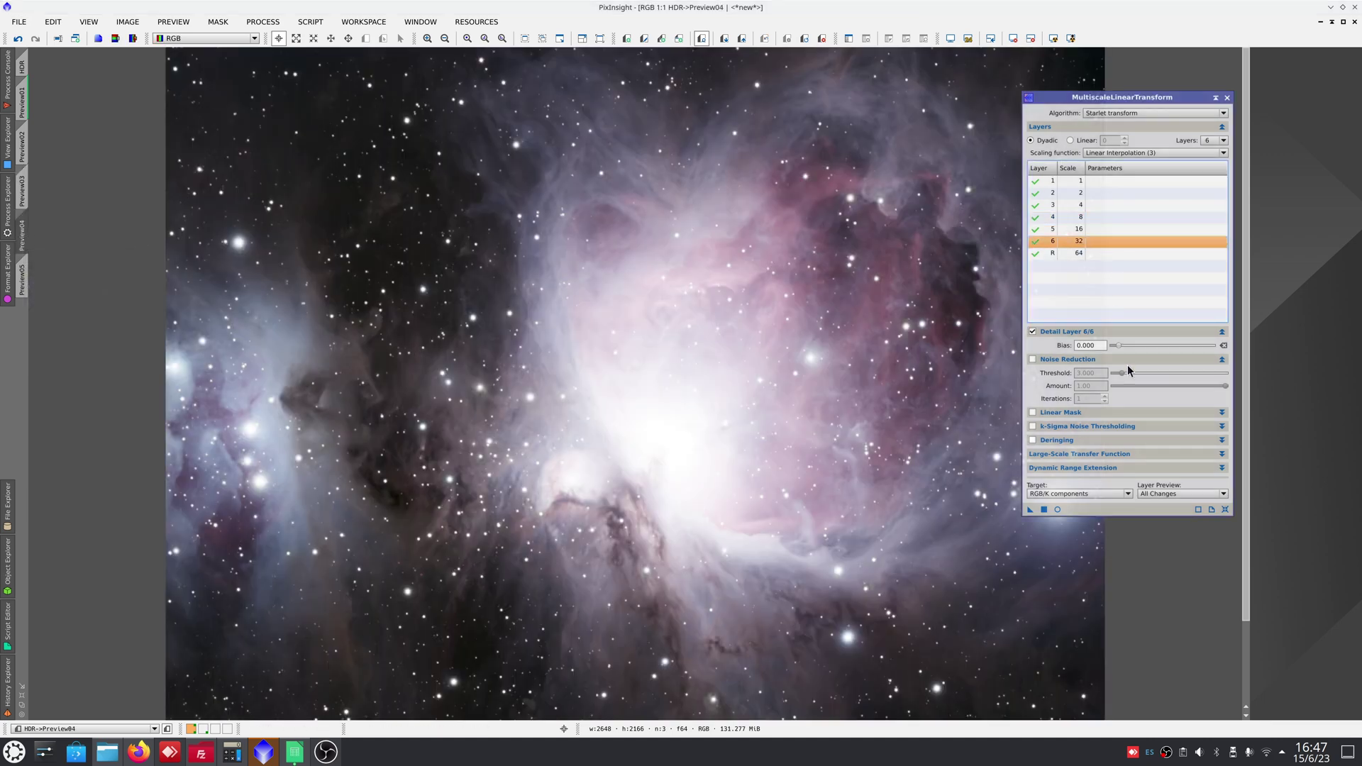
{"action": "left_click_drag", "start_coordinate": [1029, 509], "coordinate": [766, 521]}
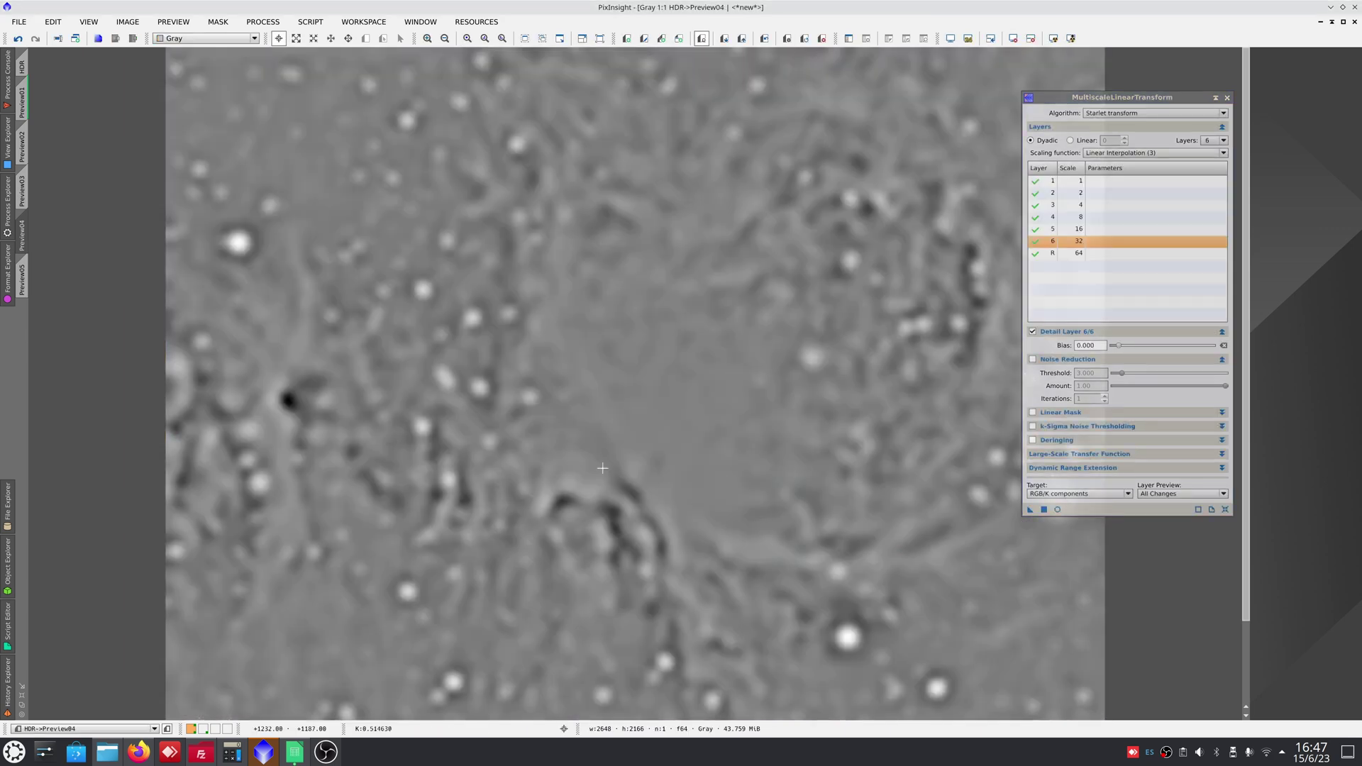
{"action": "left_click", "coordinate": [240, 242]}
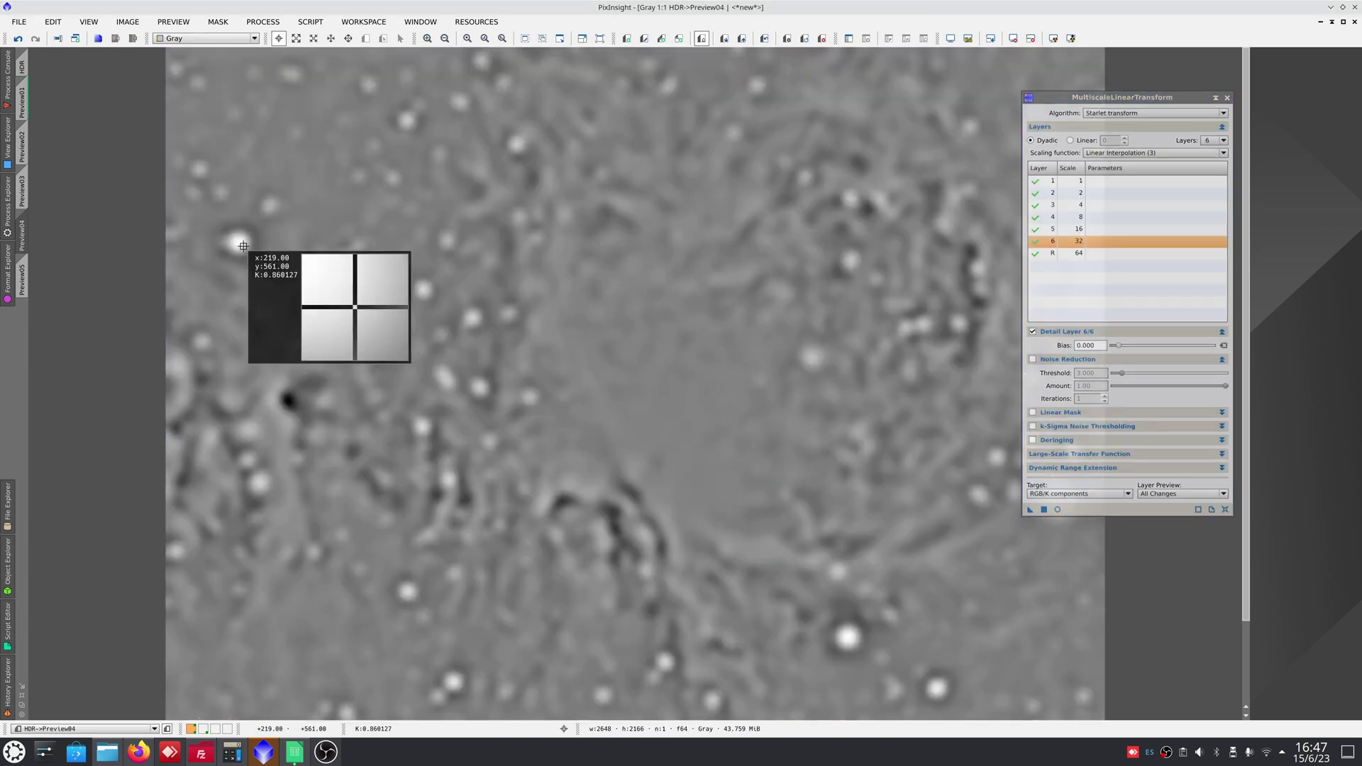
{"action": "left_click", "coordinate": [846, 640]}
{"action": "left_click_drag", "start_coordinate": [1088, 99], "coordinate": [1201, 115]}
{"action": "left_click", "coordinate": [1075, 502]}
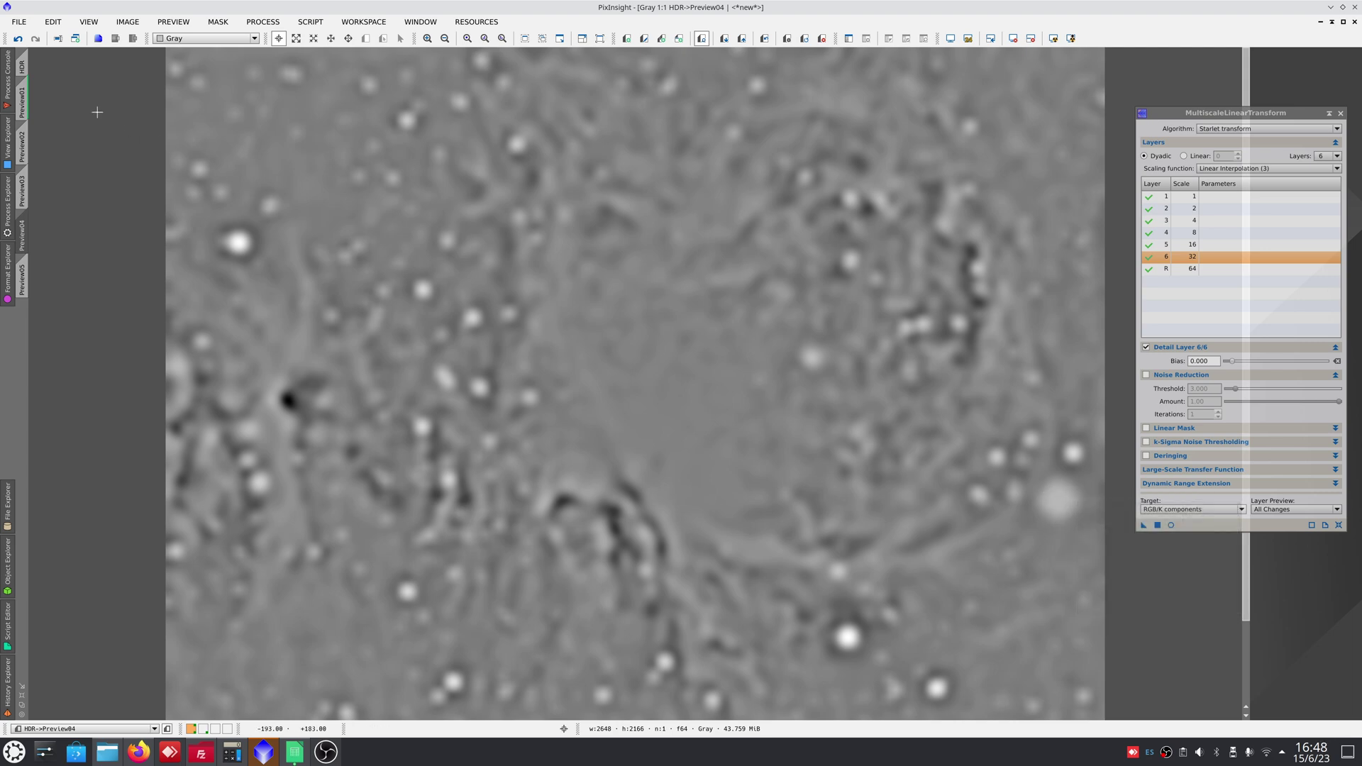
Compare with Preview03 and Preview02, then switch to Preview05.
{"action": "left_click", "coordinate": [26, 176]}
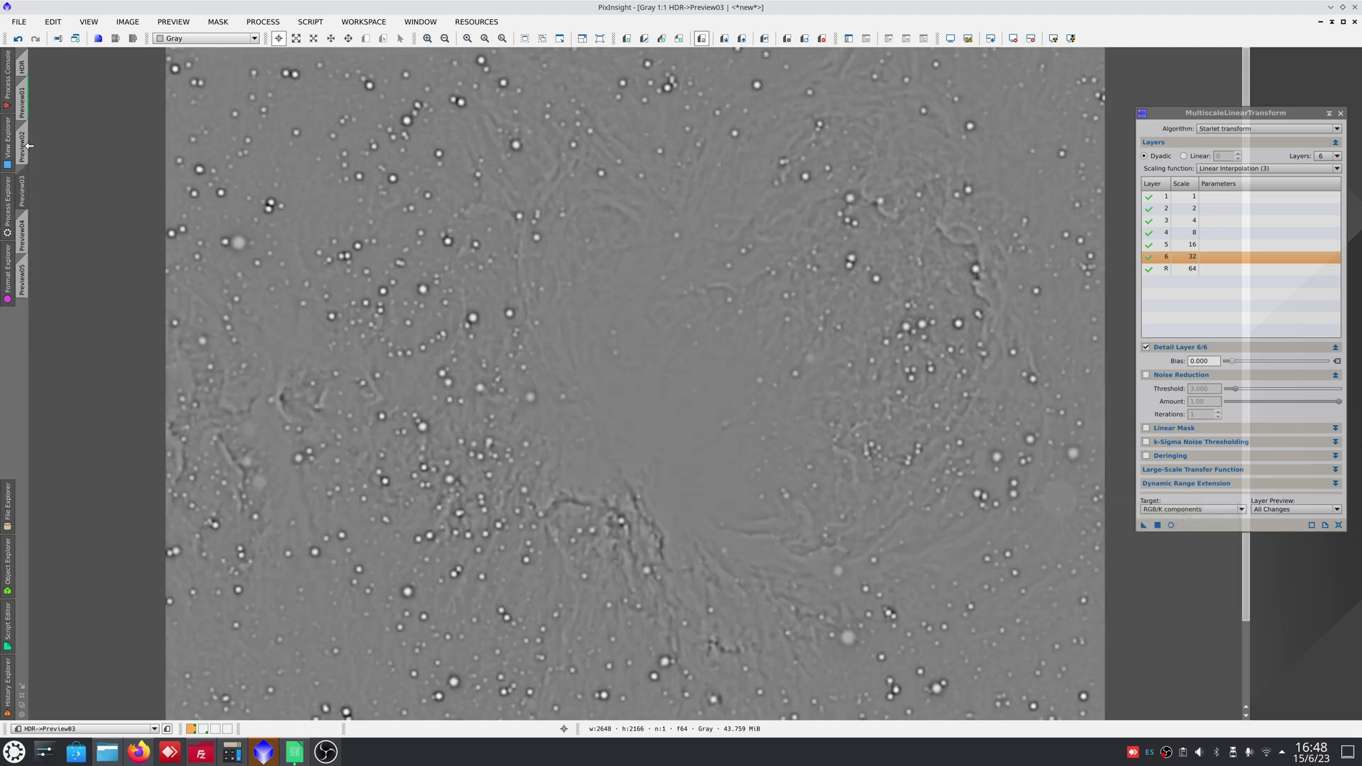
{"action": "left_click", "coordinate": [26, 145]}
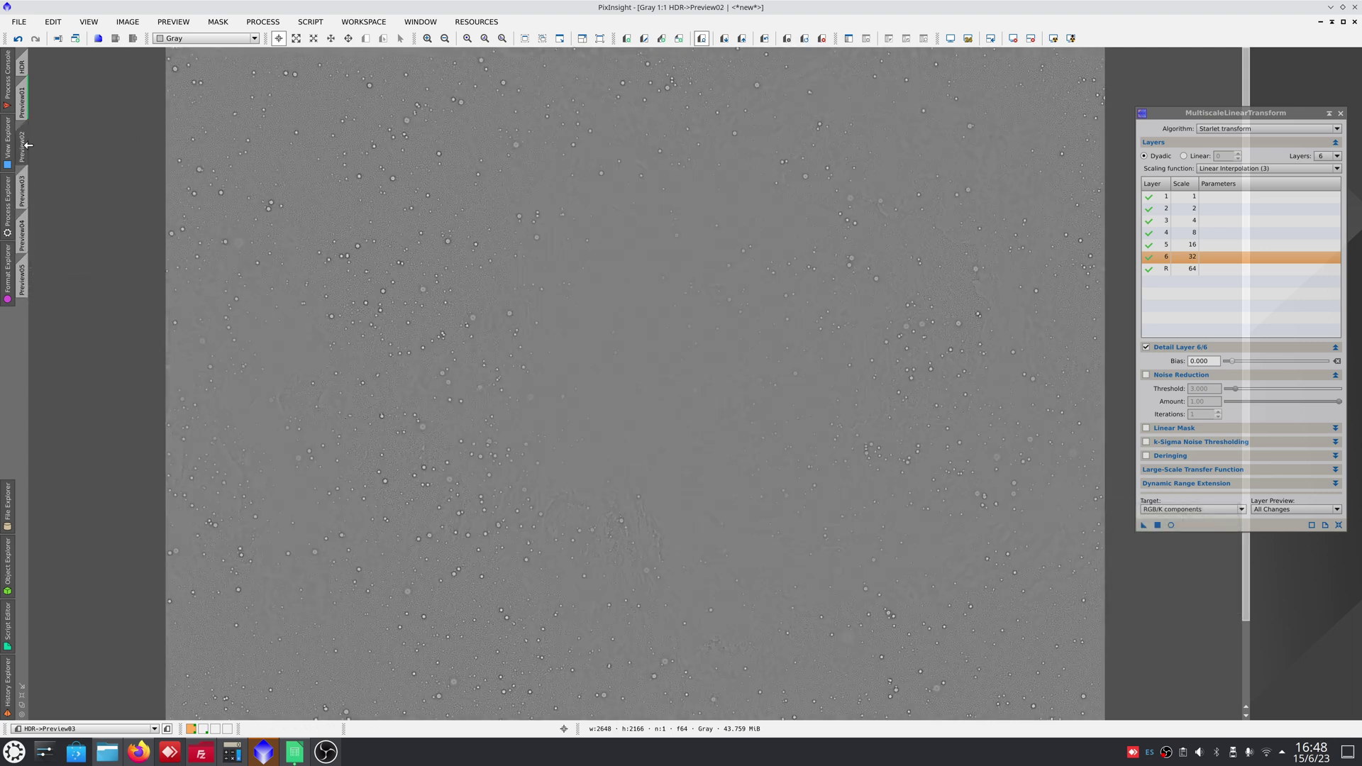
{"action": "left_click", "coordinate": [30, 270]}
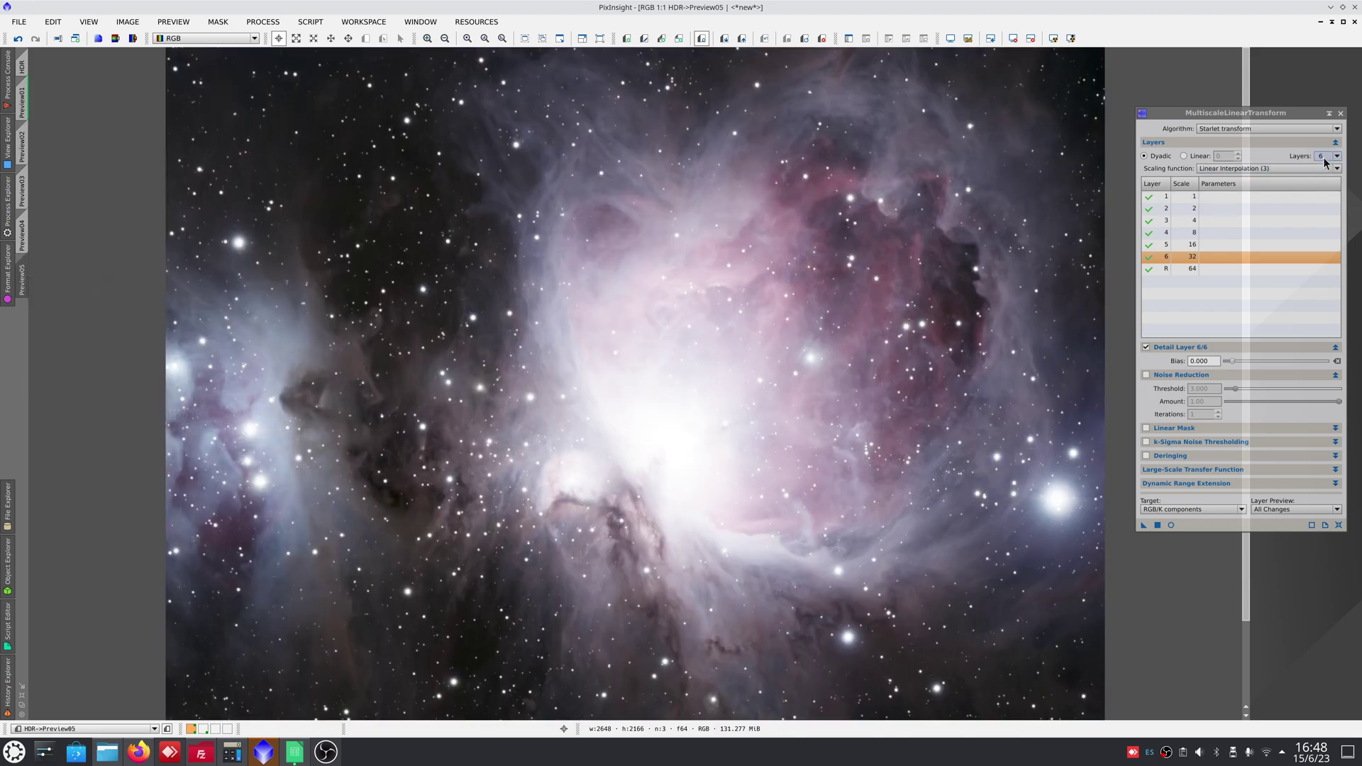
Preview the 128-scale layer 8 on Preview05, then compare Preview02's pixel values.
{"action": "scroll", "coordinate": [1326, 162], "scroll_direction": "up", "scroll_amount": 1}
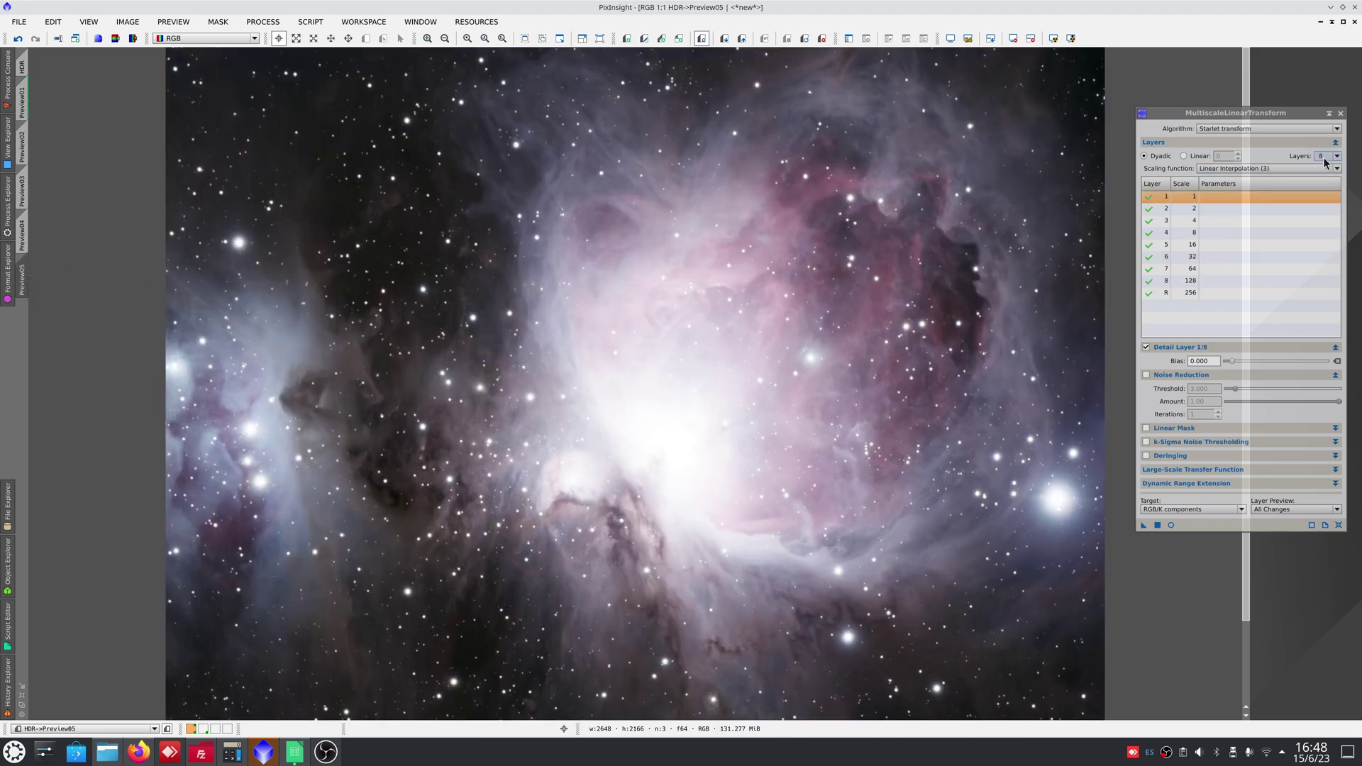
{"action": "left_click", "coordinate": [1219, 281]}
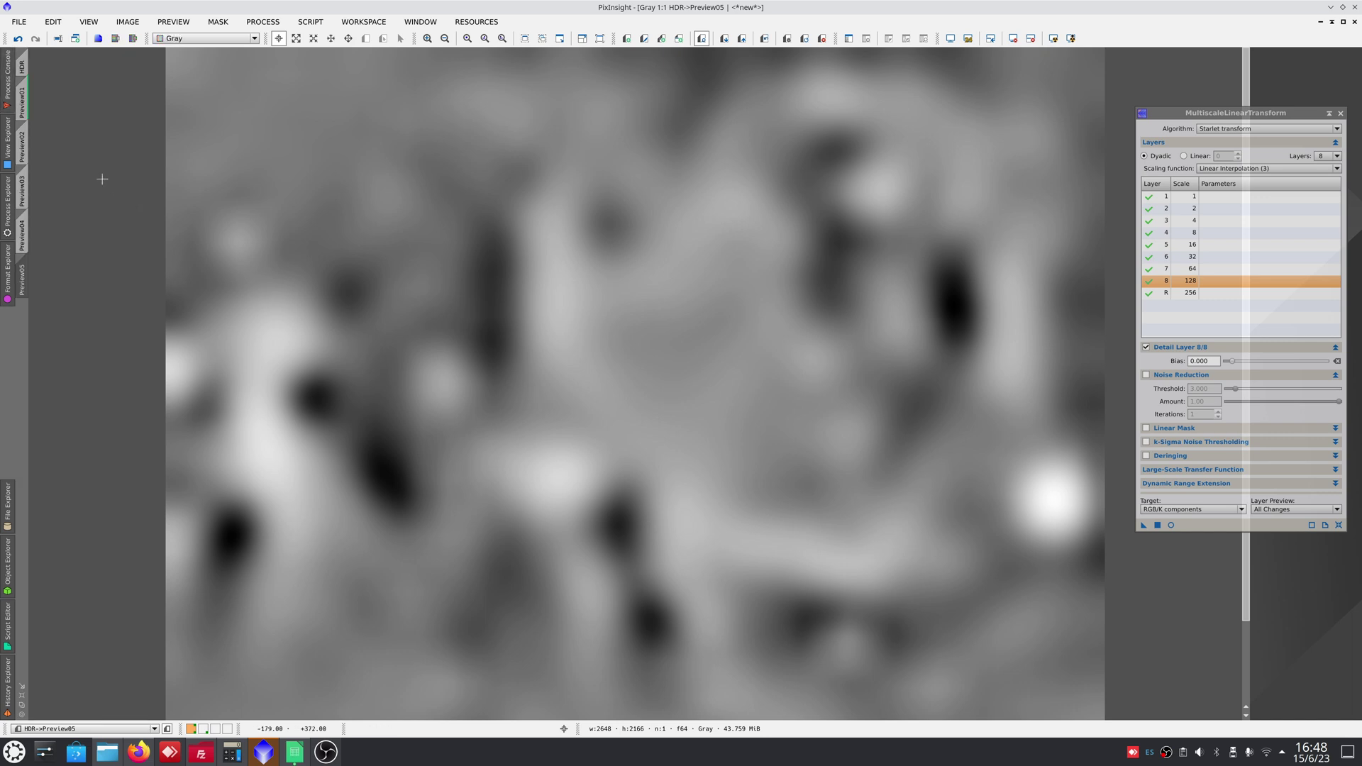
{"action": "left_click", "coordinate": [31, 142]}
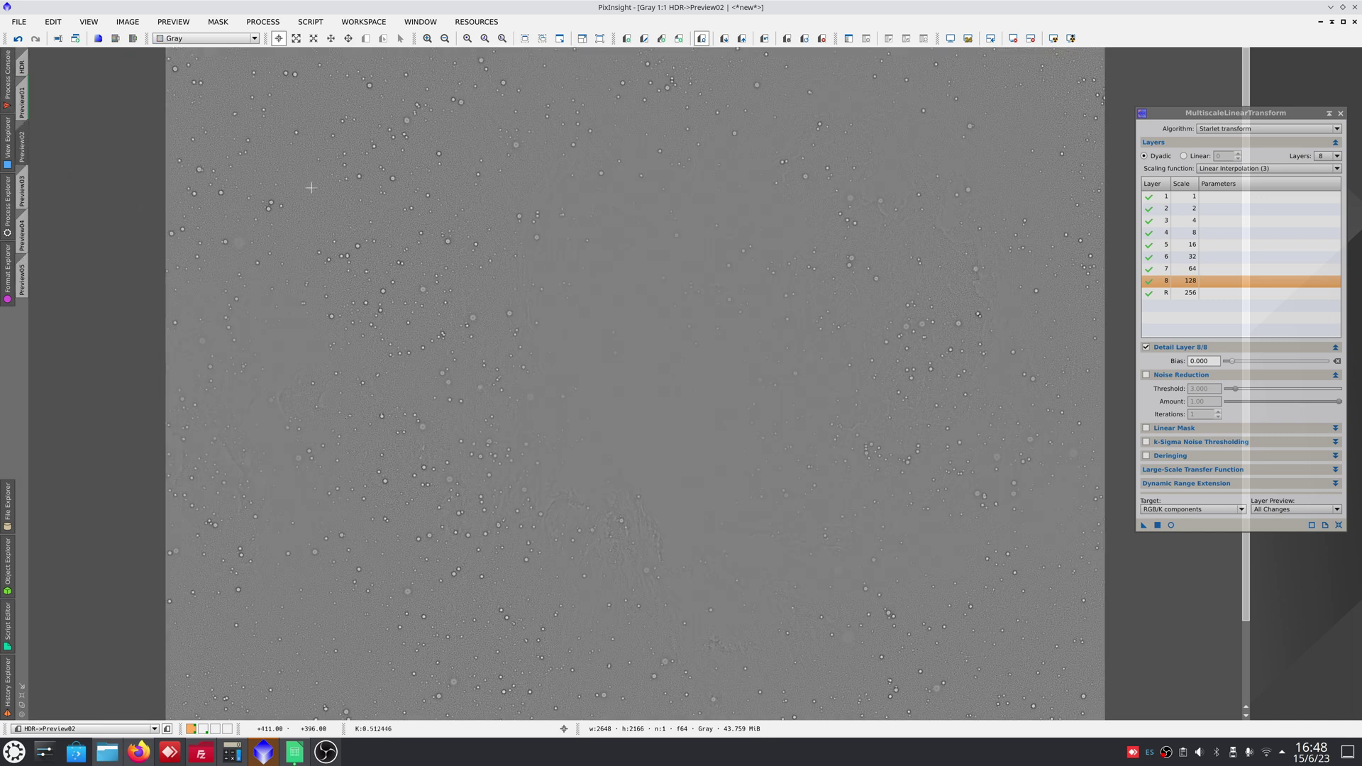
{"action": "left_click_drag", "start_coordinate": [341, 200], "coordinate": [314, 208]}
{"action": "mouse_move", "coordinate": [561, 504]}
{"action": "left_mouse_down"}
{"action": "mouse_move", "coordinate": [605, 502]}
{"action": "mouse_move", "coordinate": [548, 500]}
{"action": "mouse_move", "coordinate": [548, 522]}
{"action": "left_mouse_up"}
Check pixel values on Preview04, then return to Preview05.
{"action": "left_click", "coordinate": [27, 241]}
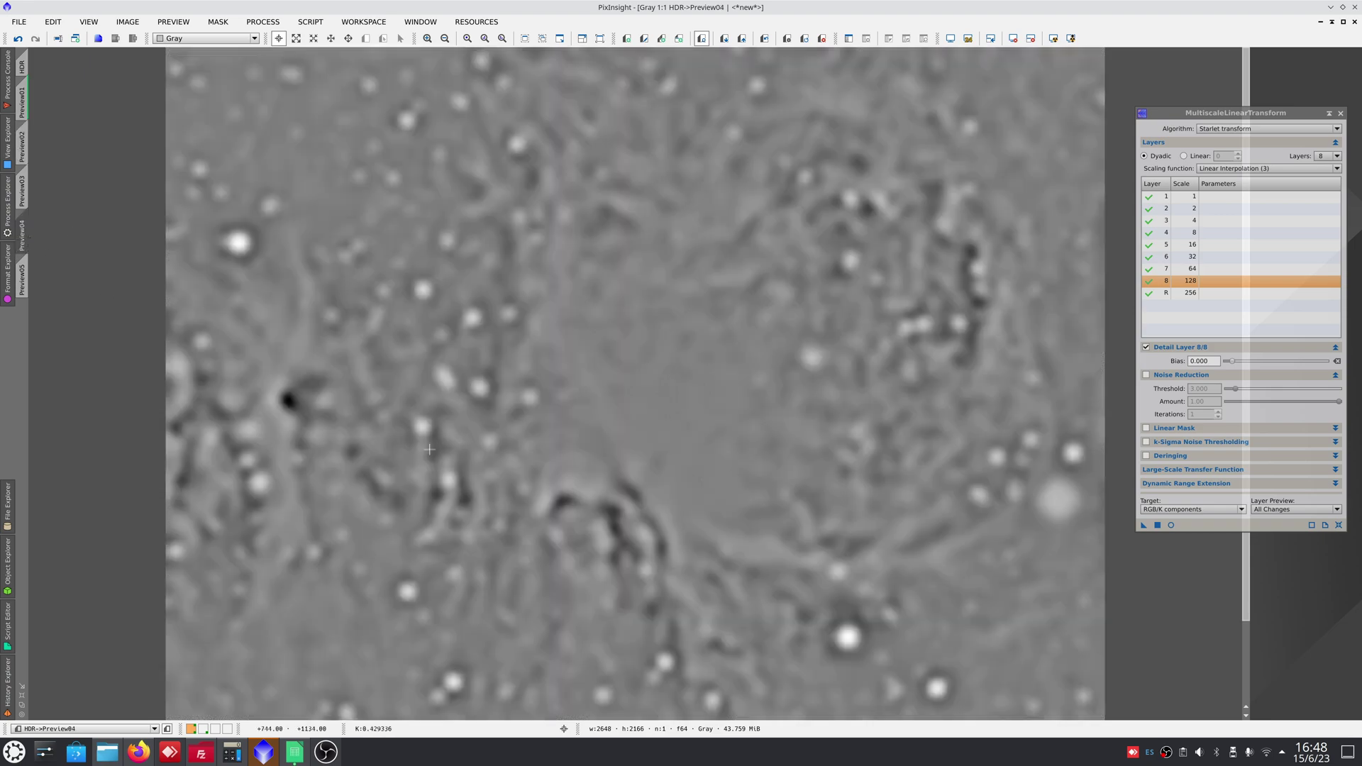
{"action": "left_click_drag", "start_coordinate": [643, 498], "coordinate": [667, 522]}
{"action": "left_click", "coordinate": [22, 279]}
{"action": "mouse_move", "coordinate": [206, 729]}
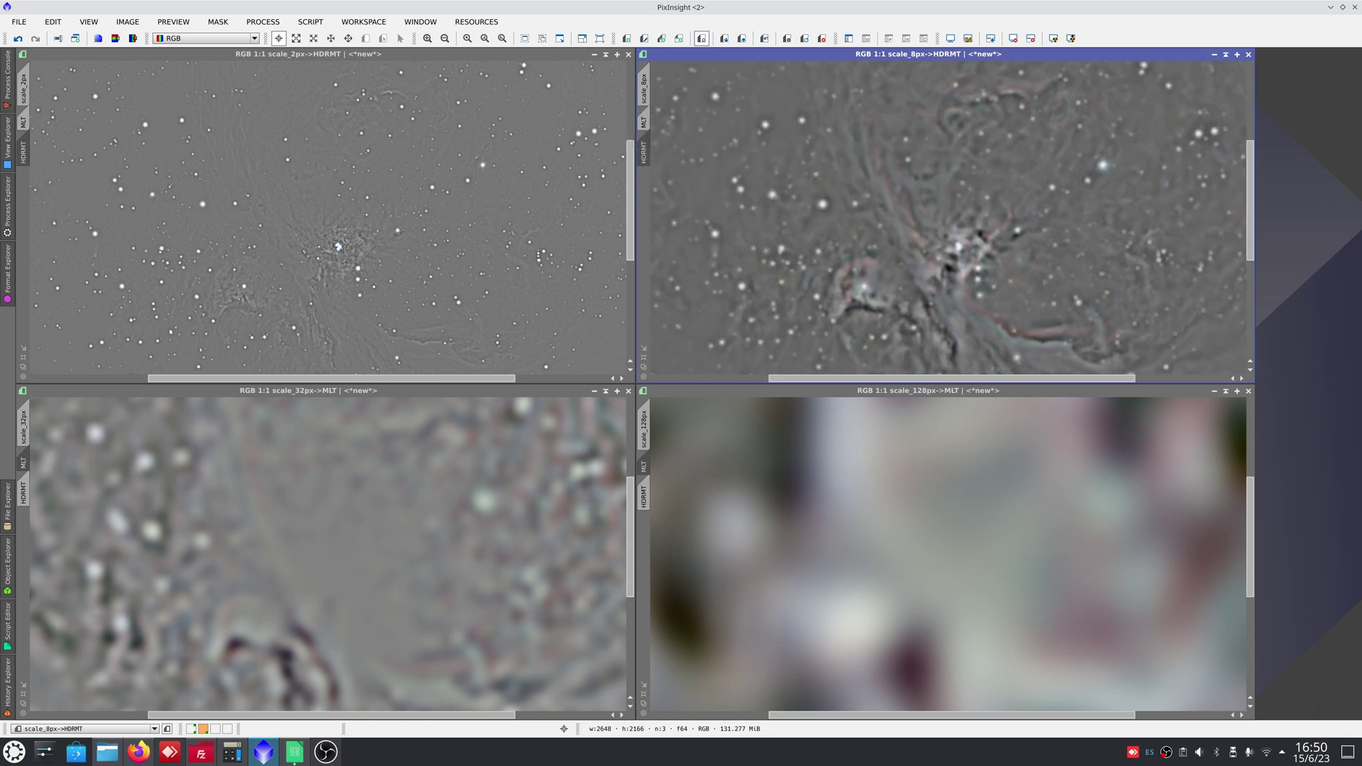
Show the HDRMT results in the scale_128px and scale_32px comparison views.
{"action": "left_click", "coordinate": [645, 475]}
{"action": "left_click", "coordinate": [645, 495]}
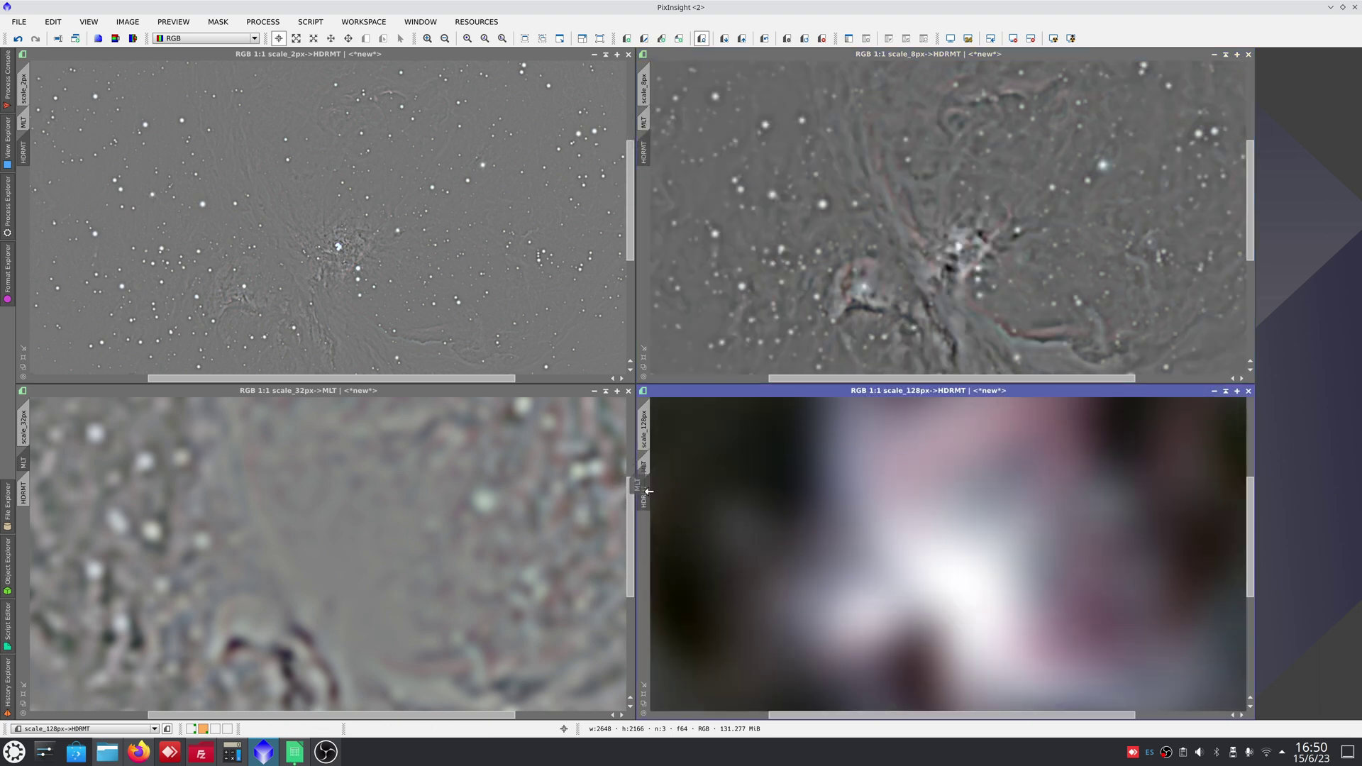
{"action": "left_click", "coordinate": [22, 493]}
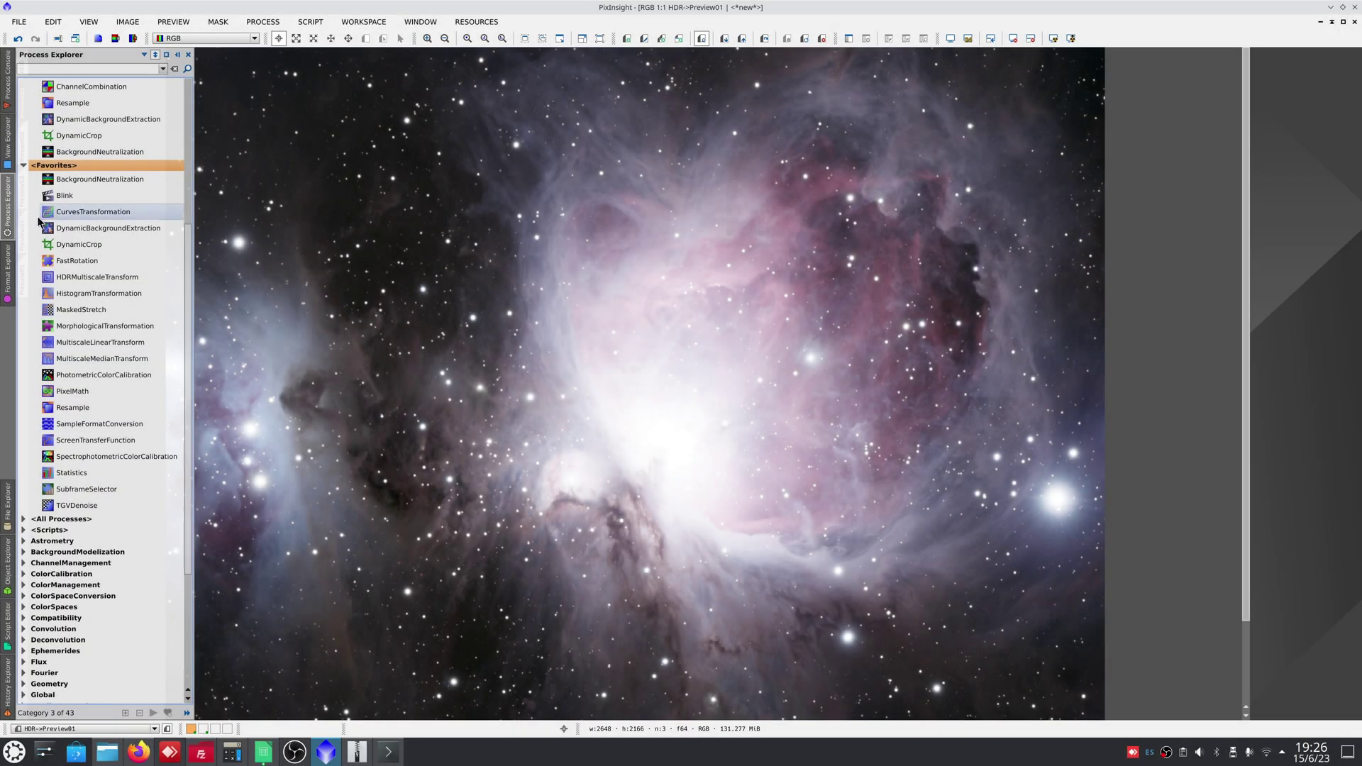
Open HDRMultiscaleTransform from the MultiscaleProcessing category and set Number of layers to 4.
{"action": "left_click", "coordinate": [122, 277]}
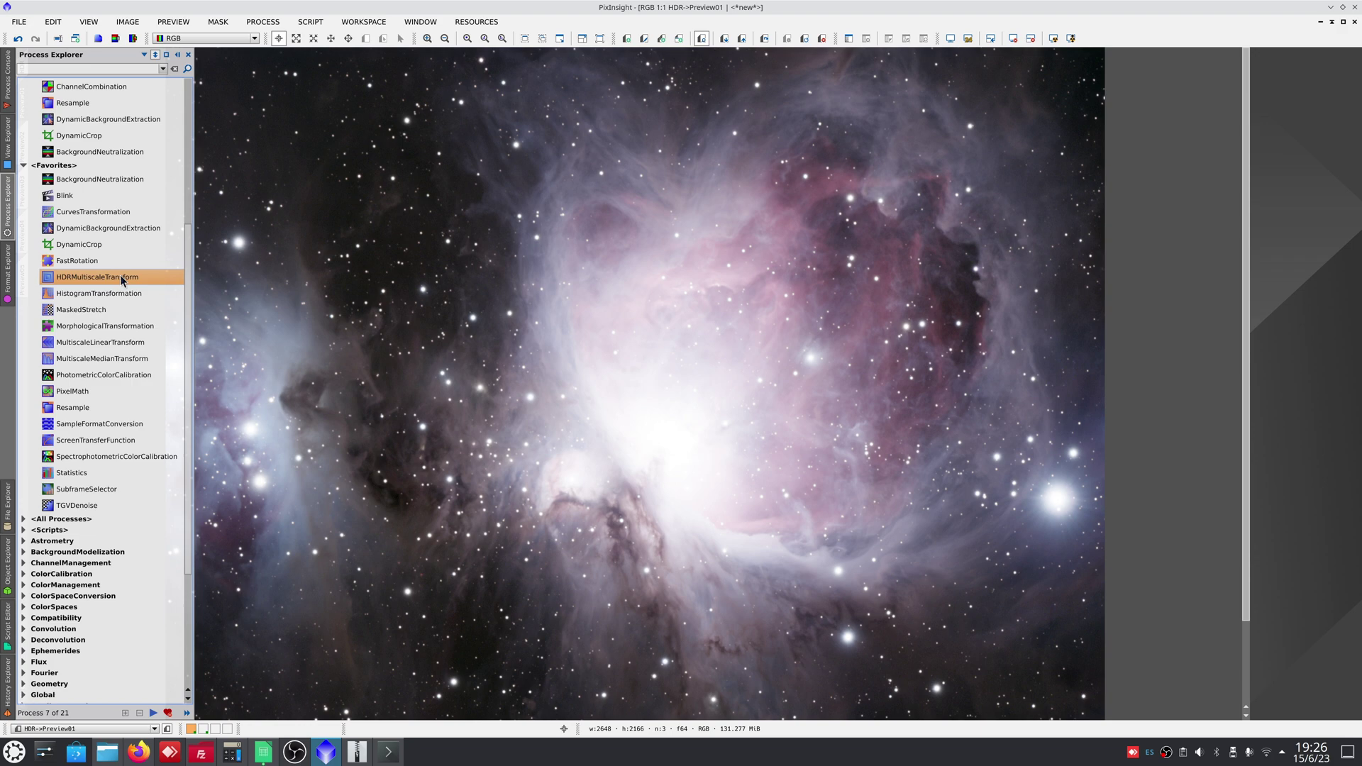
{"action": "scroll", "coordinate": [125, 509], "scroll_direction": "down", "scroll_amount": 5}
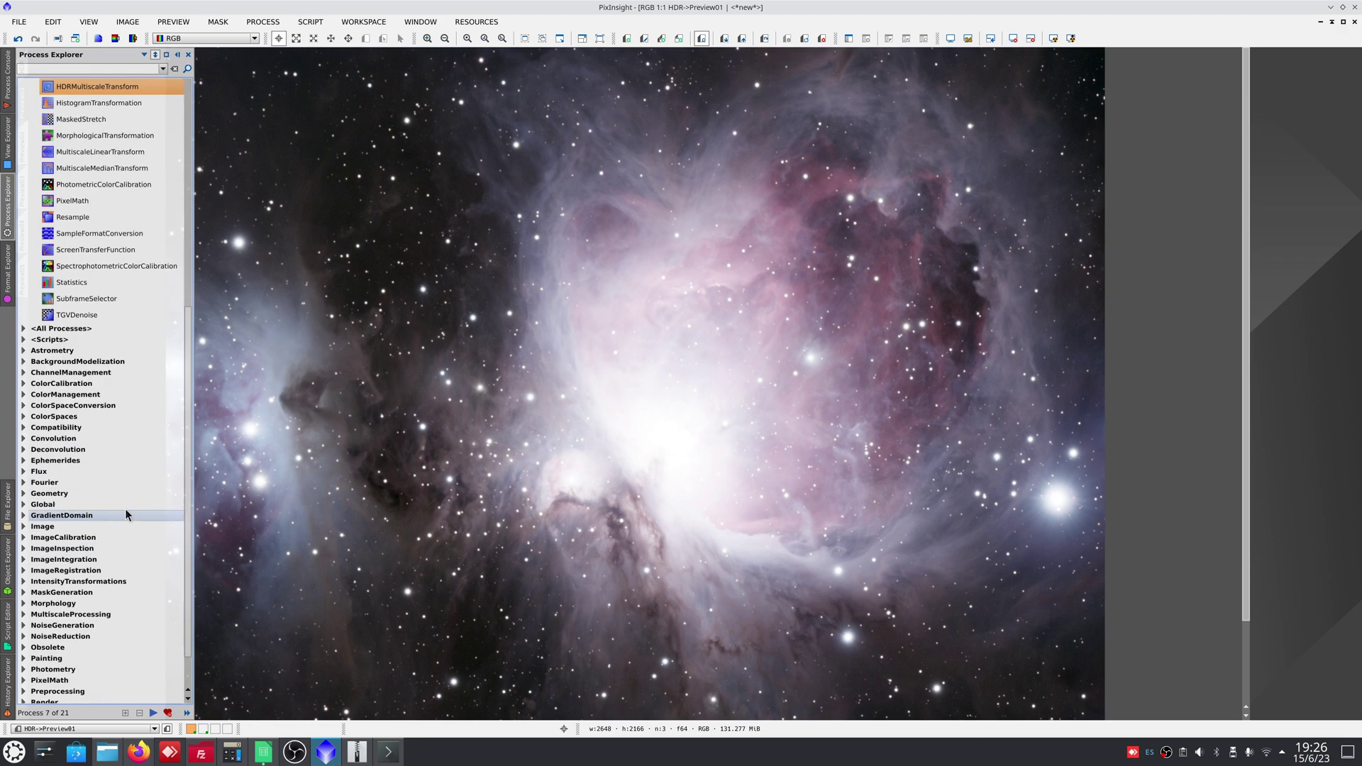
{"action": "double_click", "coordinate": [119, 565]}
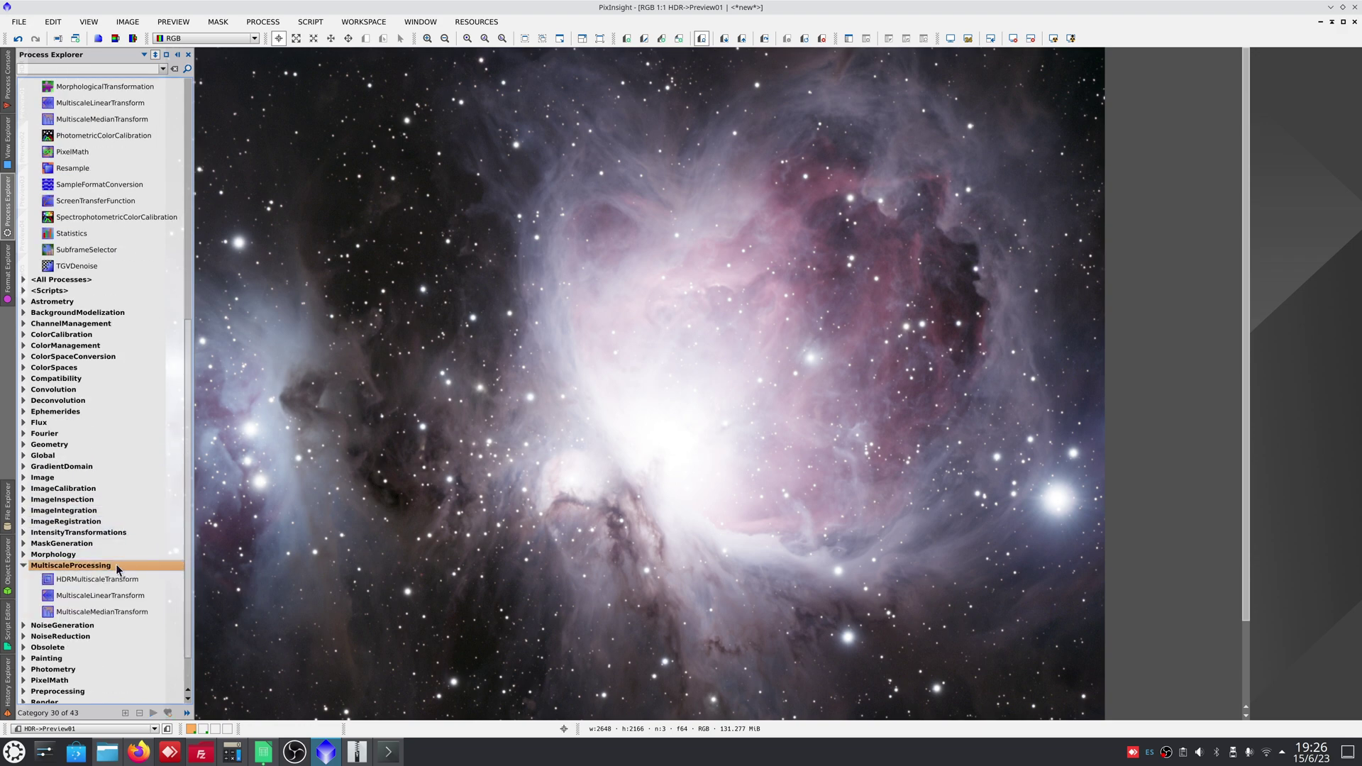
{"action": "left_click", "coordinate": [116, 579]}
{"action": "double_click", "coordinate": [115, 579]}
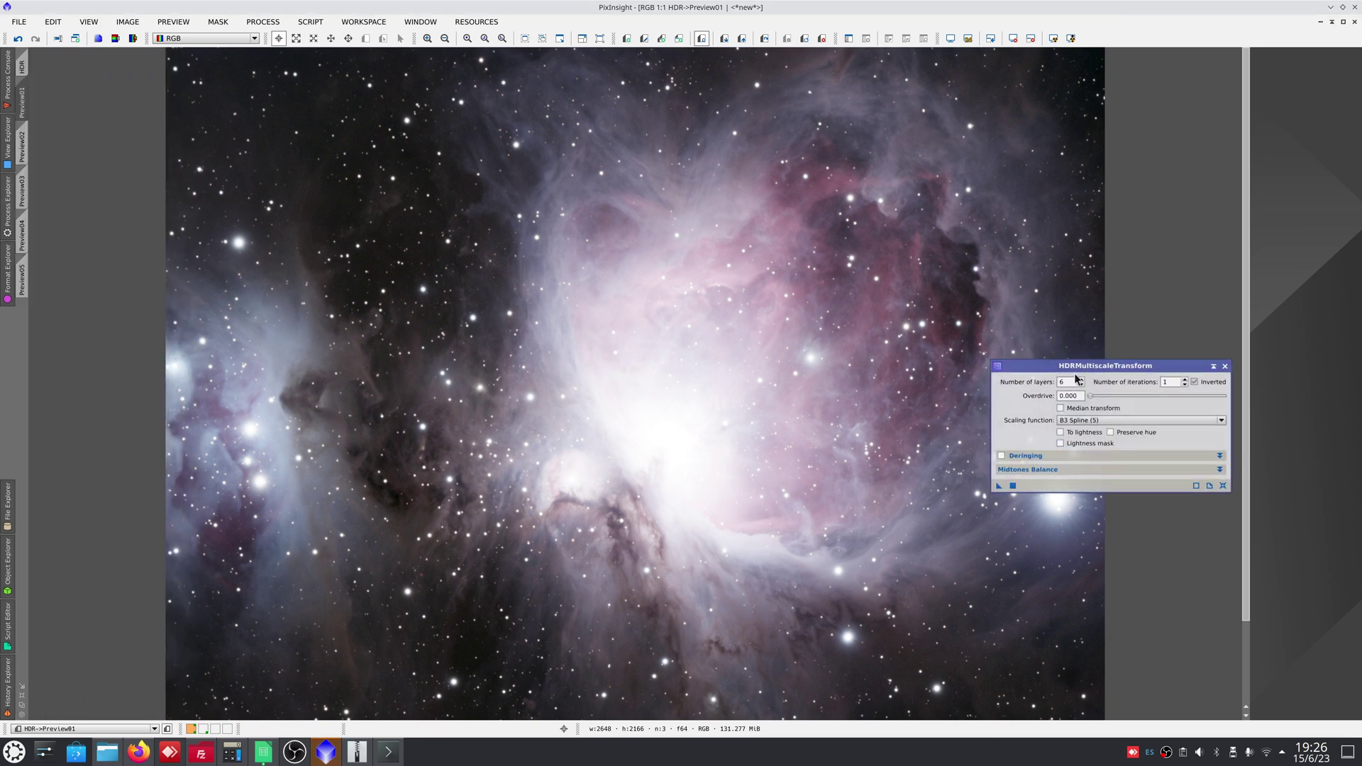
{"action": "left_click_drag", "start_coordinate": [1073, 379], "coordinate": [1054, 377]}
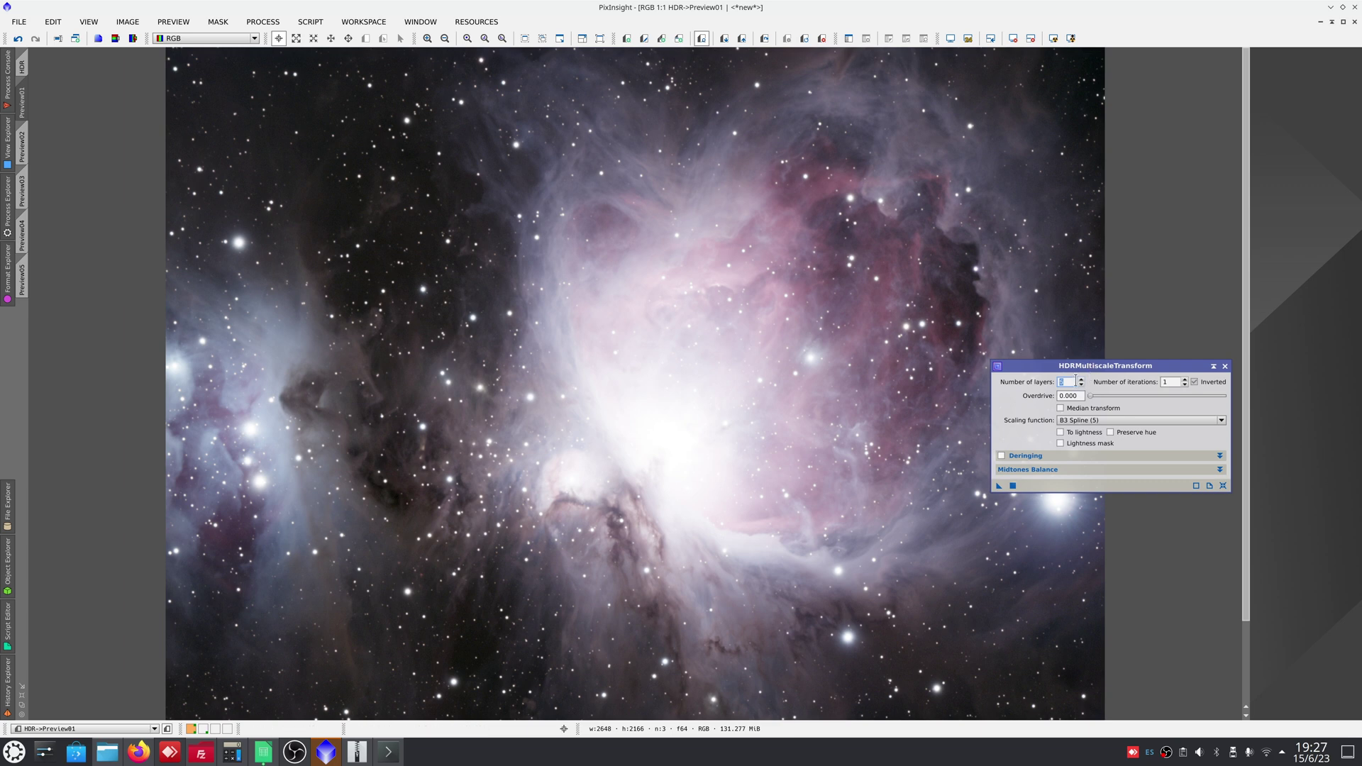
Apply HDRMultiscaleTransform to Preview01 at 4 layers and to Preview02.
{"action": "left_click", "coordinate": [1000, 484]}
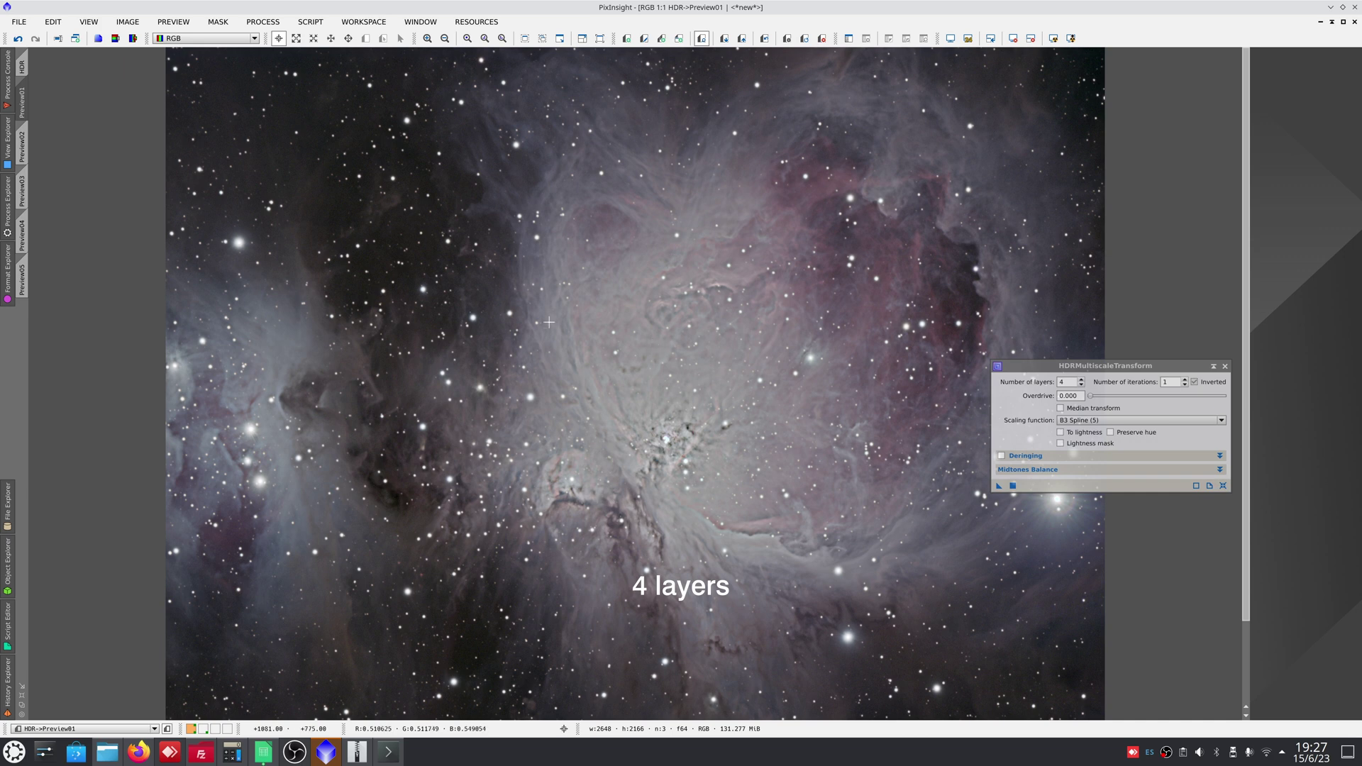
{"action": "left_click", "coordinate": [23, 145]}
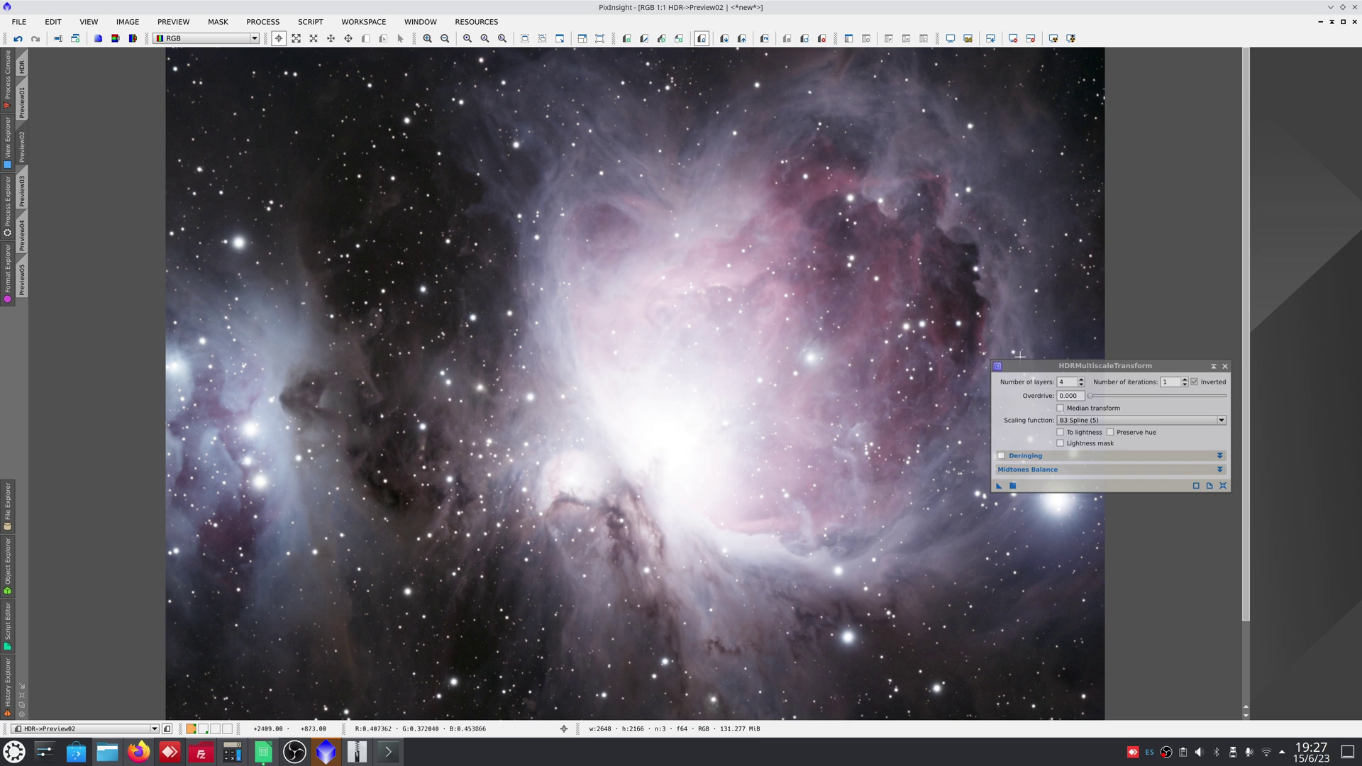
{"action": "left_click", "coordinate": [999, 485]}
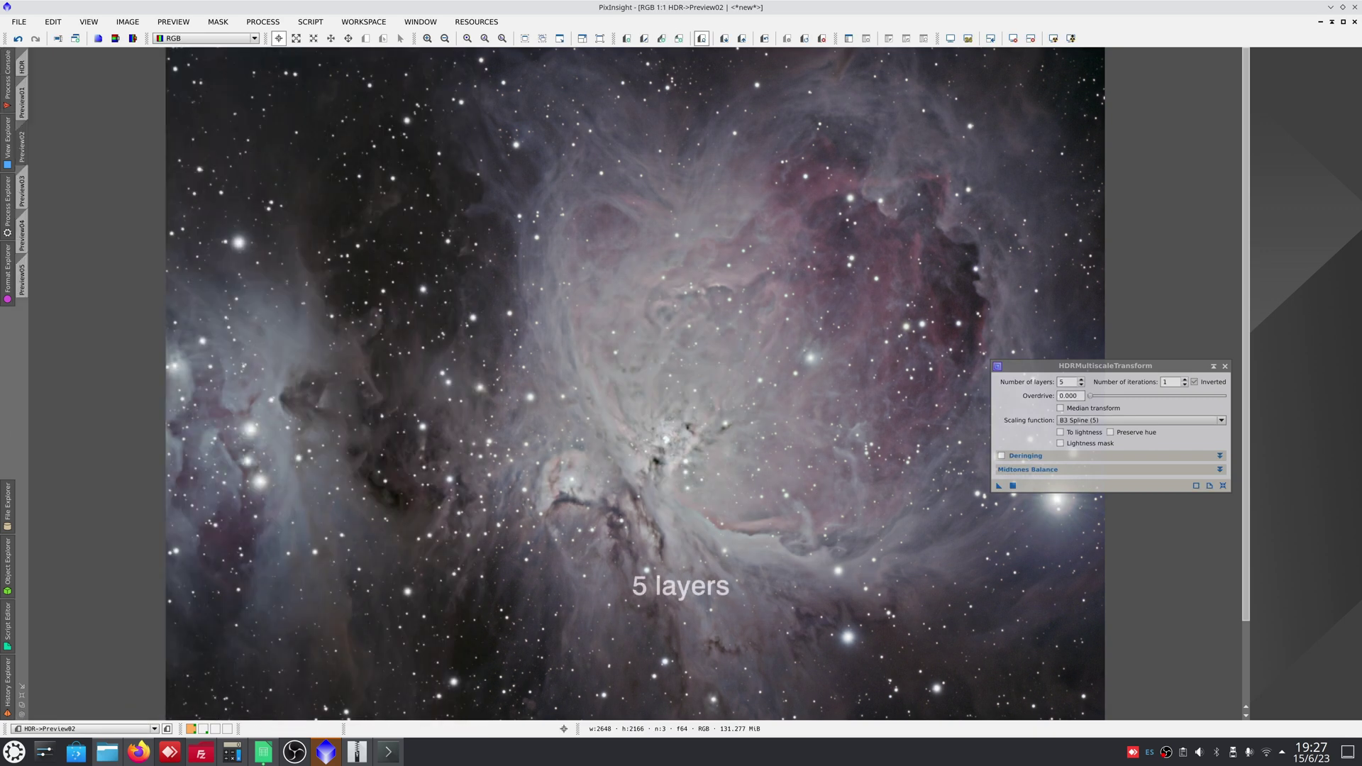
Run the transform on Preview03 at 6, Preview04 at 7 and Preview05 at 8 layers.
{"action": "left_click", "coordinate": [24, 197]}
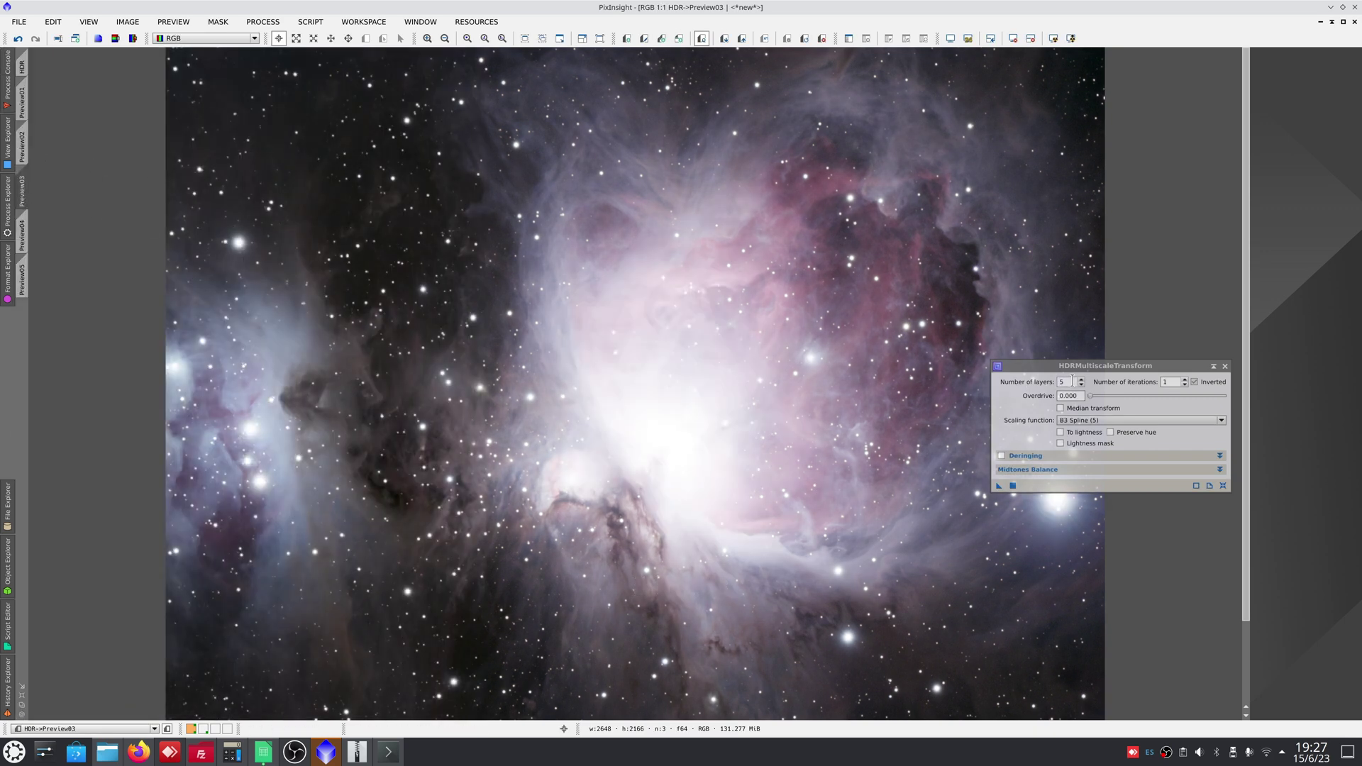
{"action": "left_click", "coordinate": [1014, 485]}
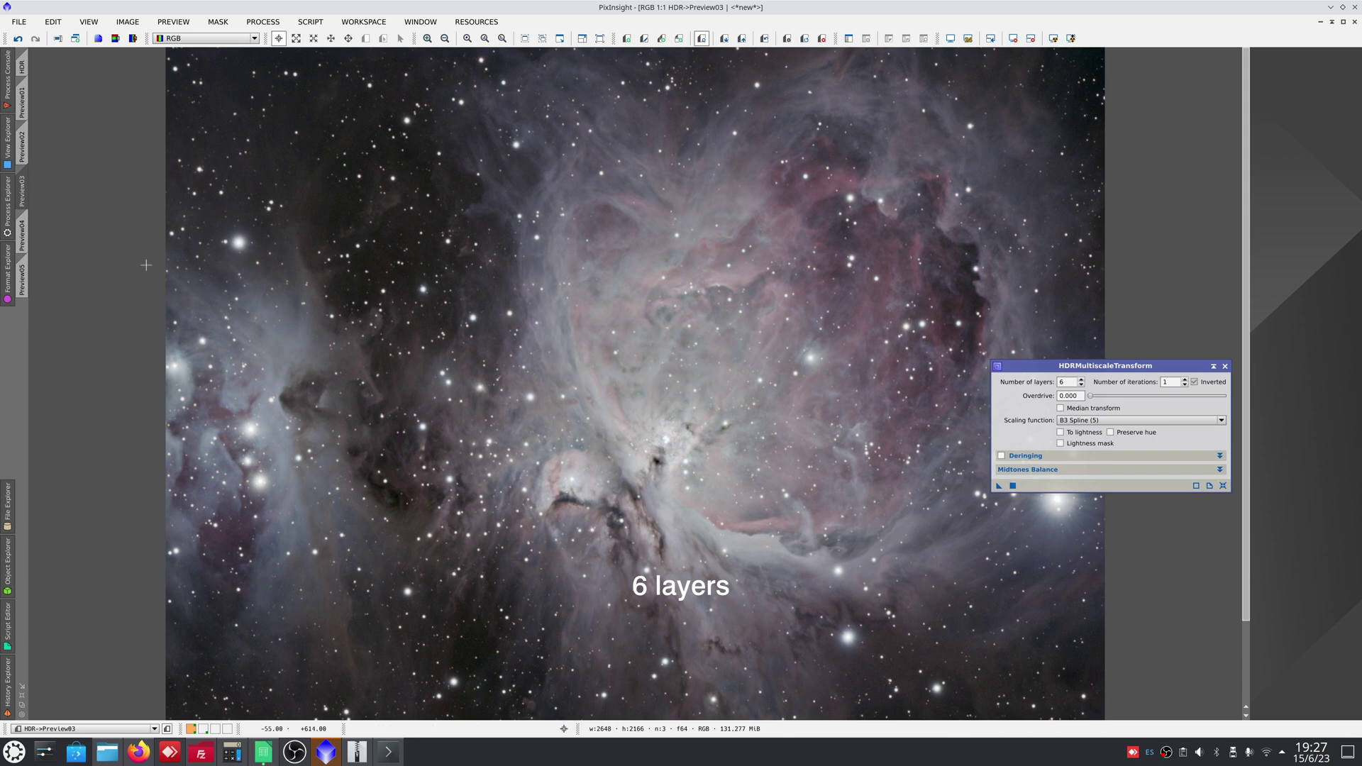
{"action": "left_click", "coordinate": [22, 235]}
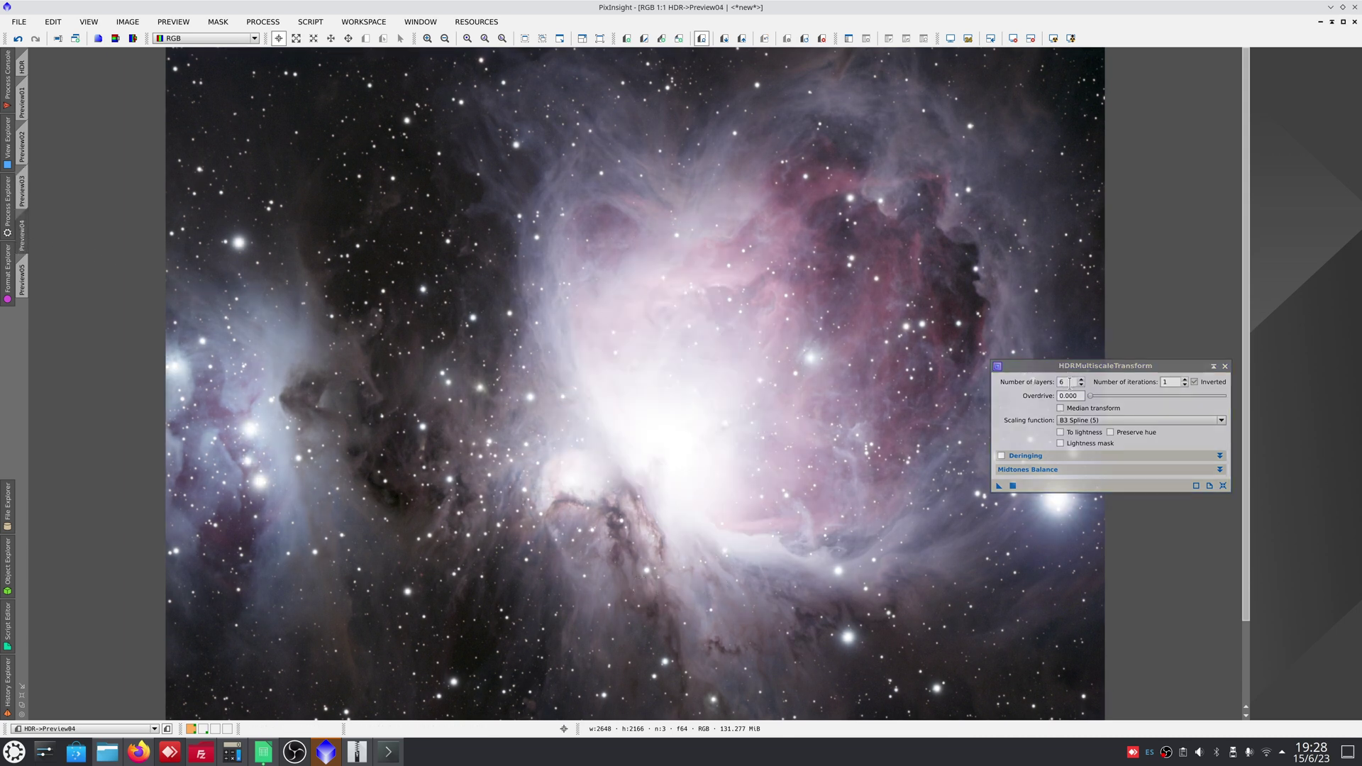
{"action": "left_click", "coordinate": [1014, 486]}
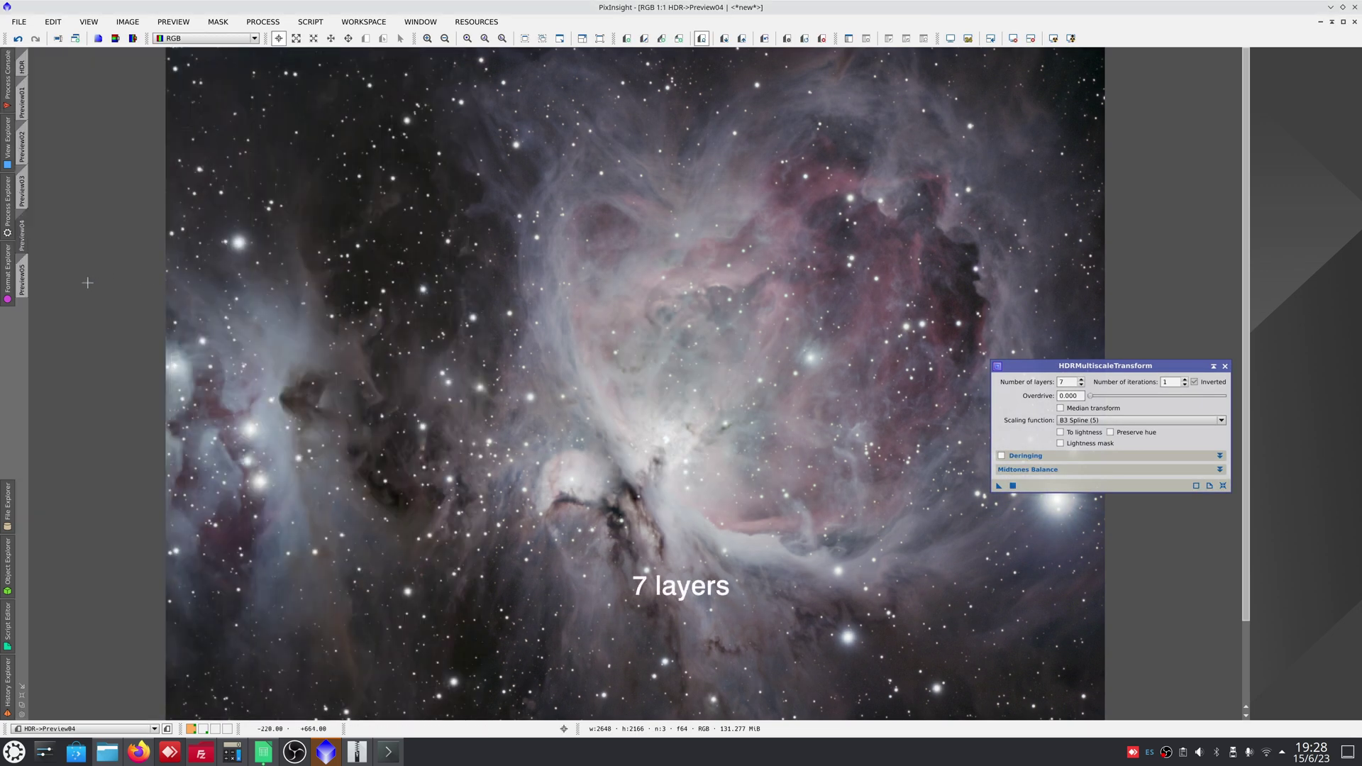
{"action": "left_click", "coordinate": [22, 281]}
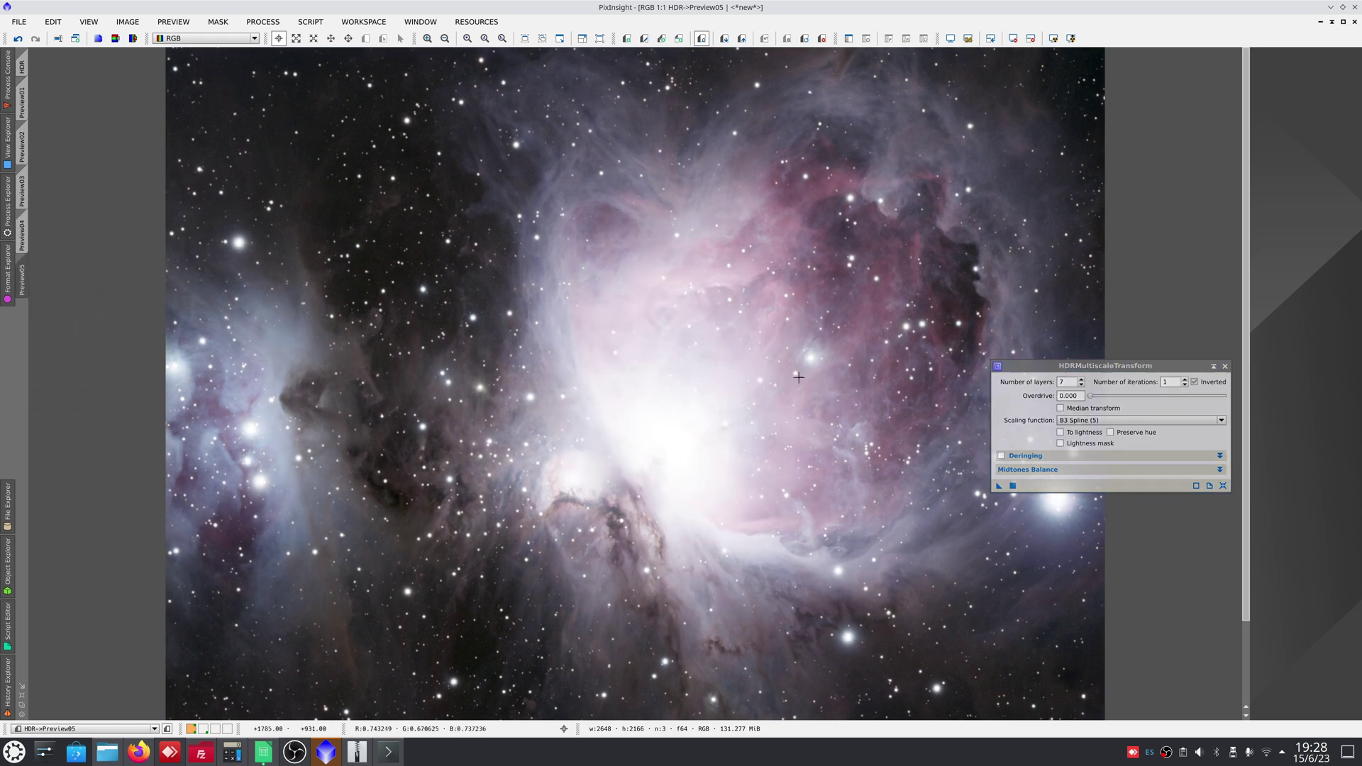
{"action": "left_click", "coordinate": [1012, 485]}
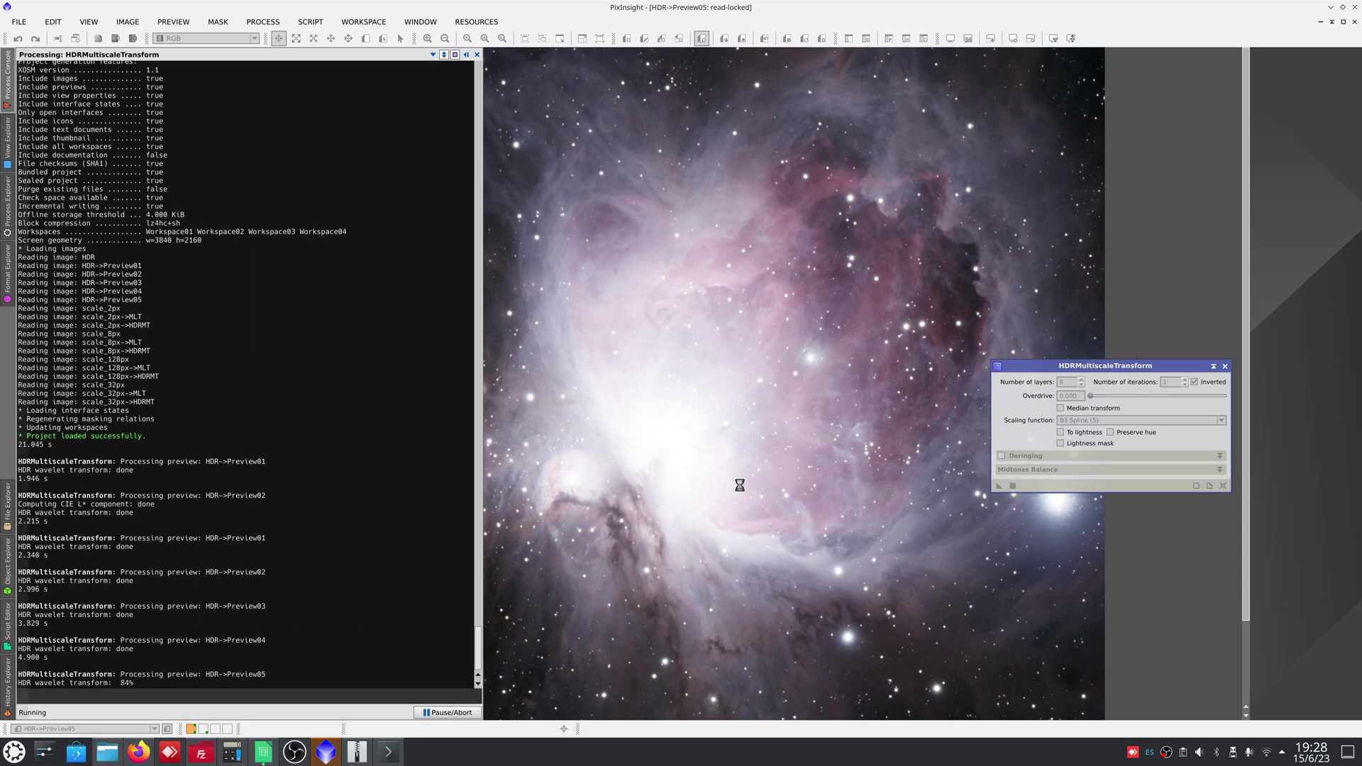
Cycle back to Preview02 and forward to Preview04 comparing the 5- to 8-layer results.
{"action": "key", "text": "ctrl+Page_Up"}
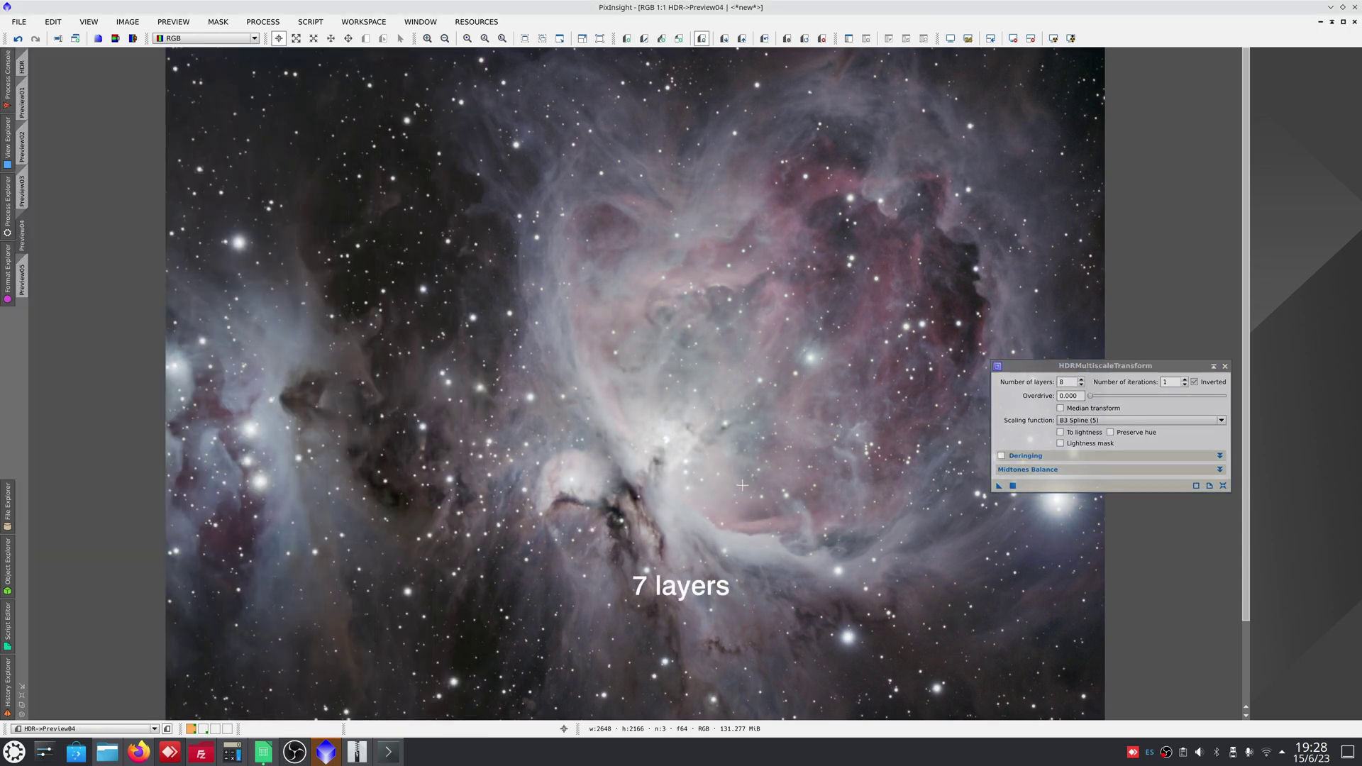
{"action": "key", "text": "ctrl+Page_Up"}
{"action": "key", "text": "ctrl+Page_Up"}
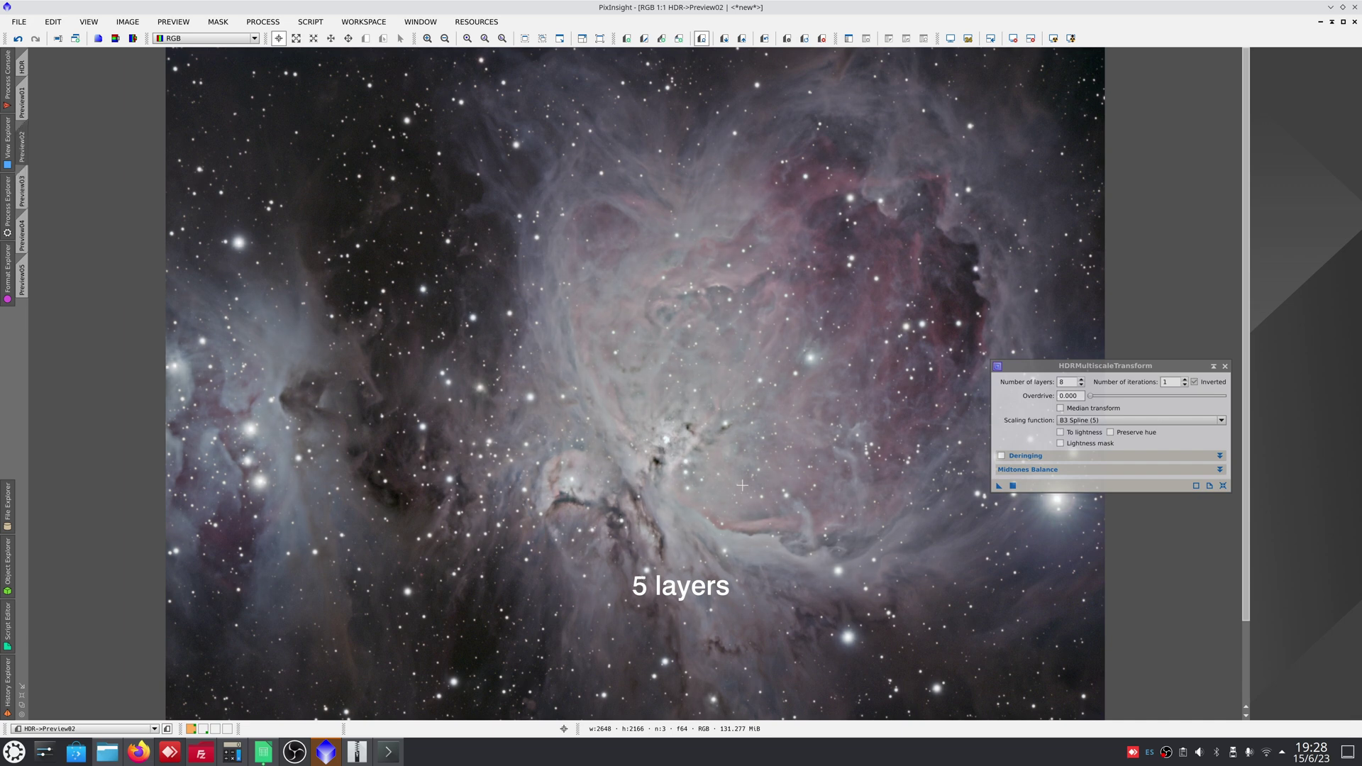
{"action": "key", "text": "ctrl+Page_Up"}
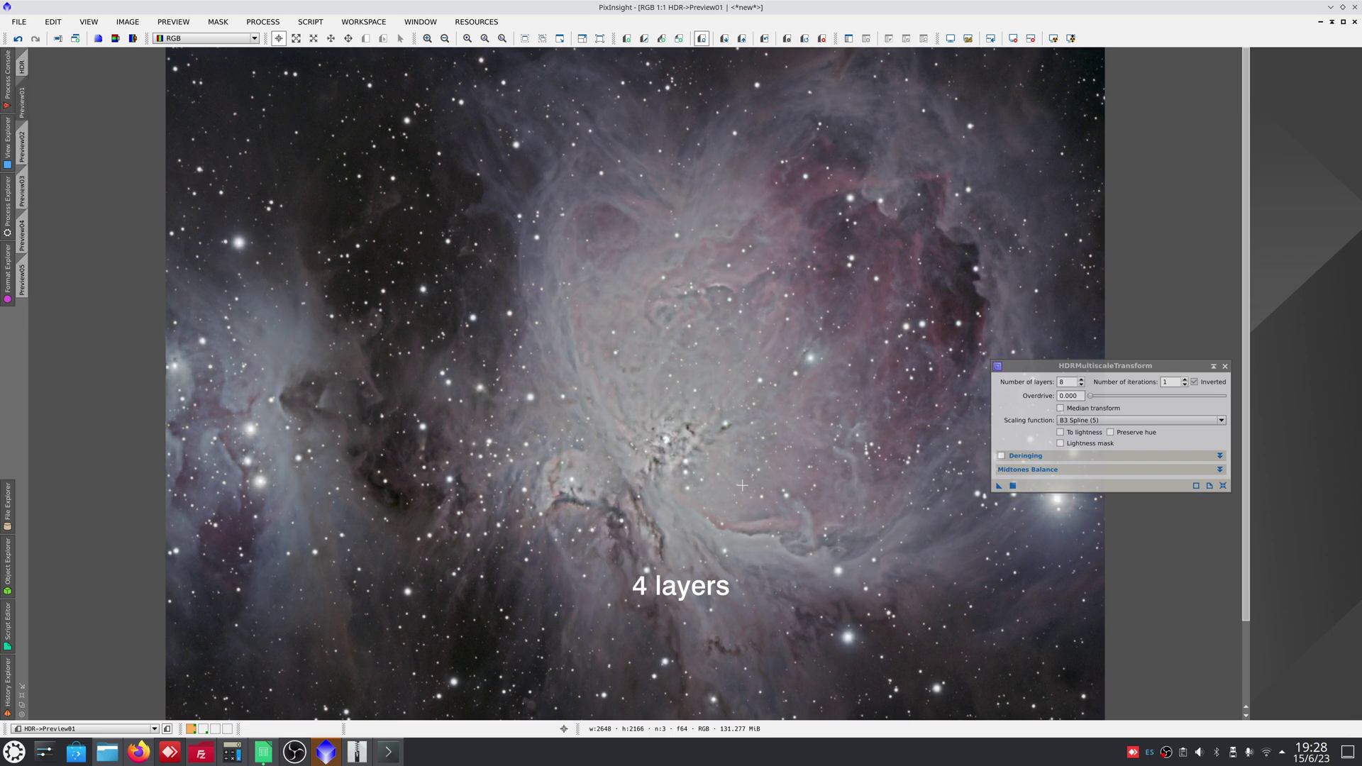
{"action": "key", "text": "ctrl+Page_Down"}
{"action": "key", "text": "ctrl+Page_Down"}
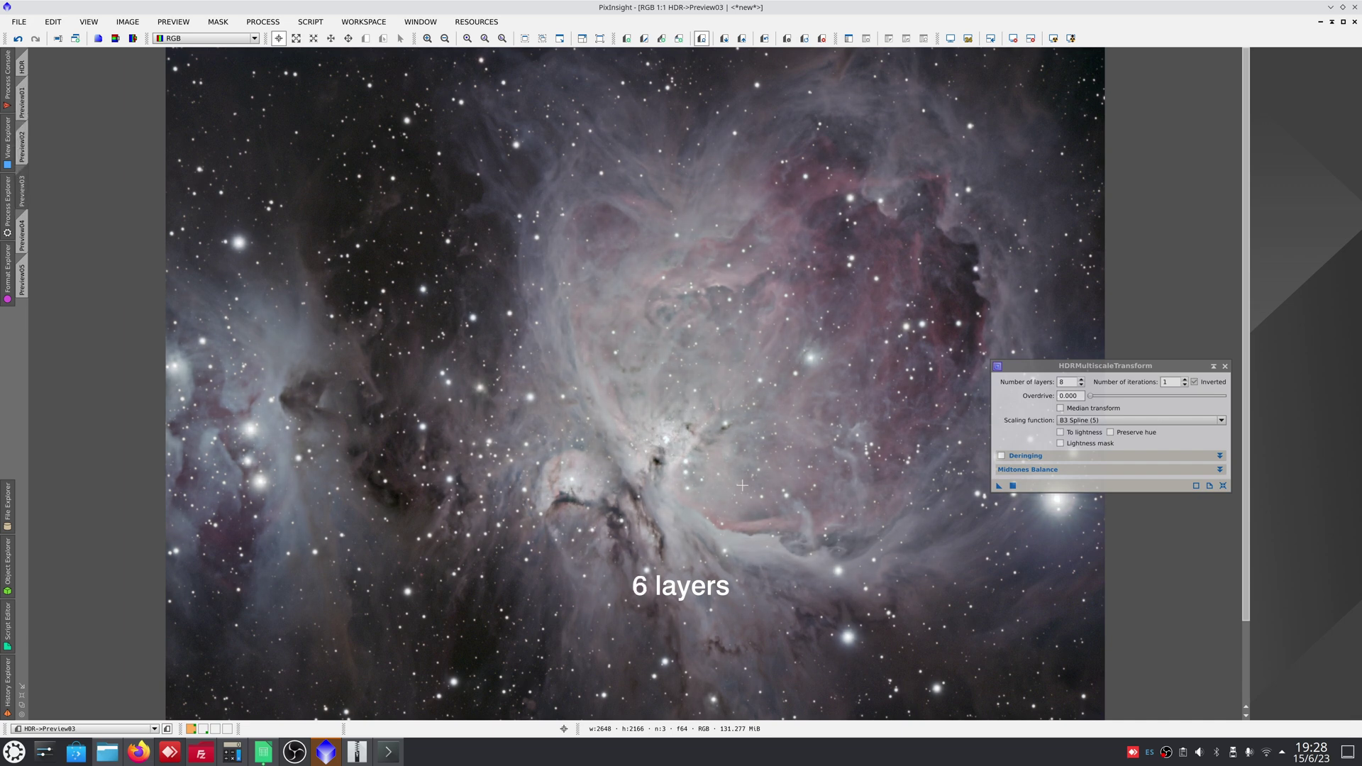
{"action": "key", "text": "ctrl+Page_Down"}
{"action": "key", "text": "ctrl+Page_Down"}
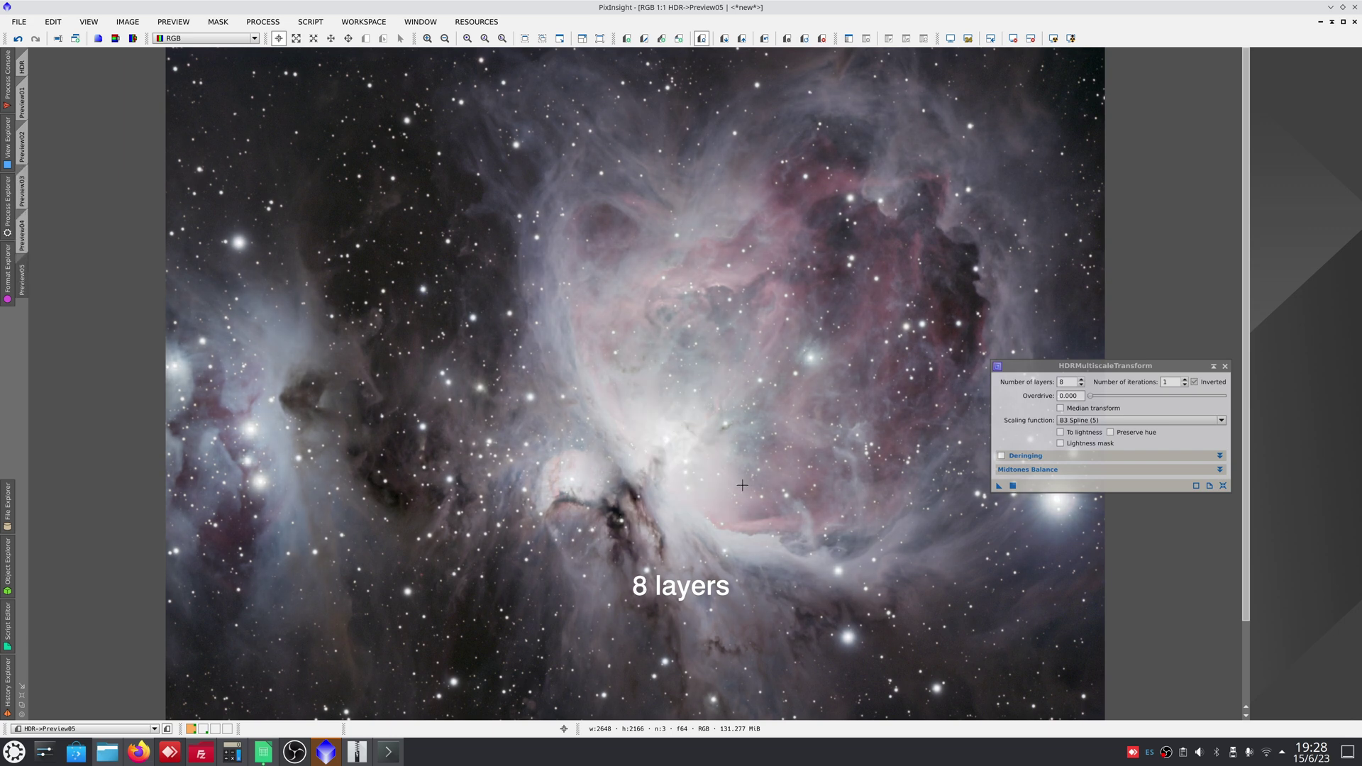
{"action": "key", "text": "ctrl+Page_Down"}
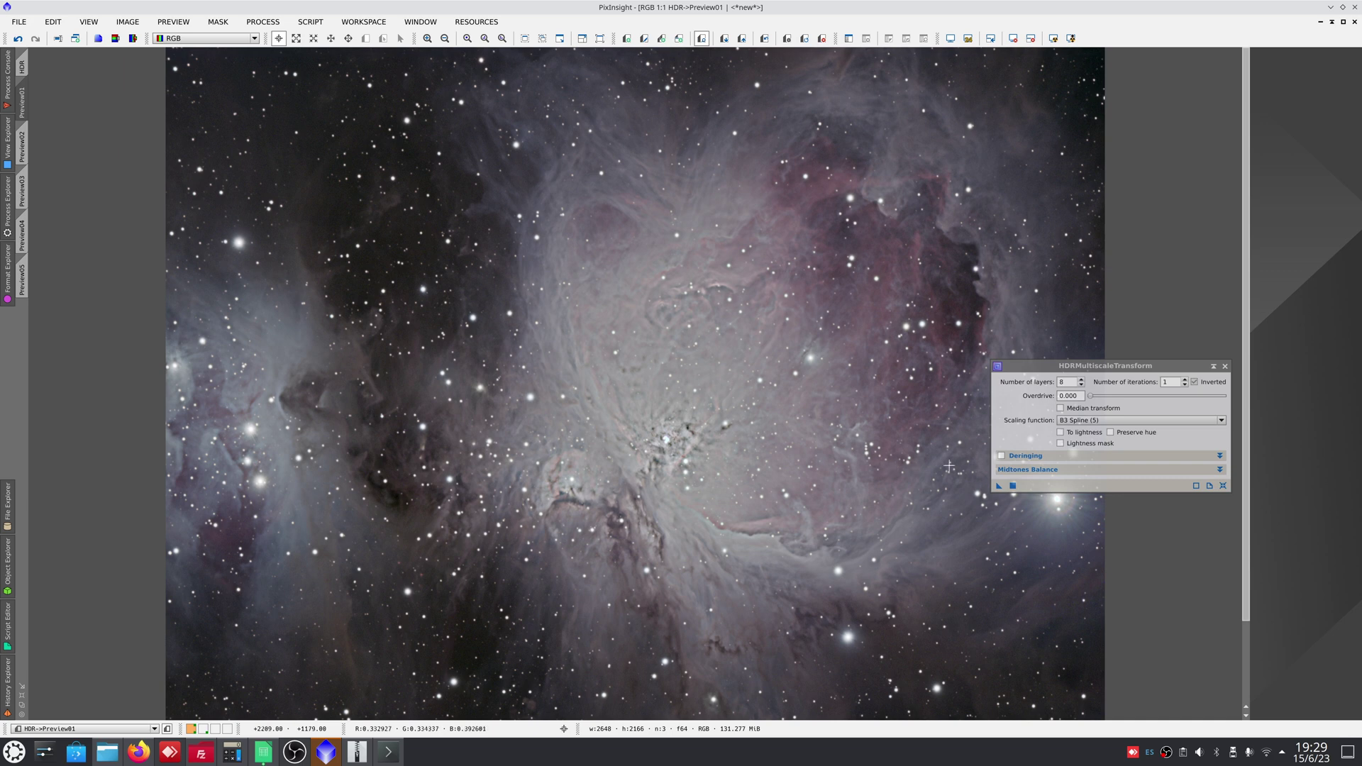
Enable the lightness mask and apply the 7-layer transform to Preview05 via New Instance.
{"action": "left_click", "coordinate": [1060, 444]}
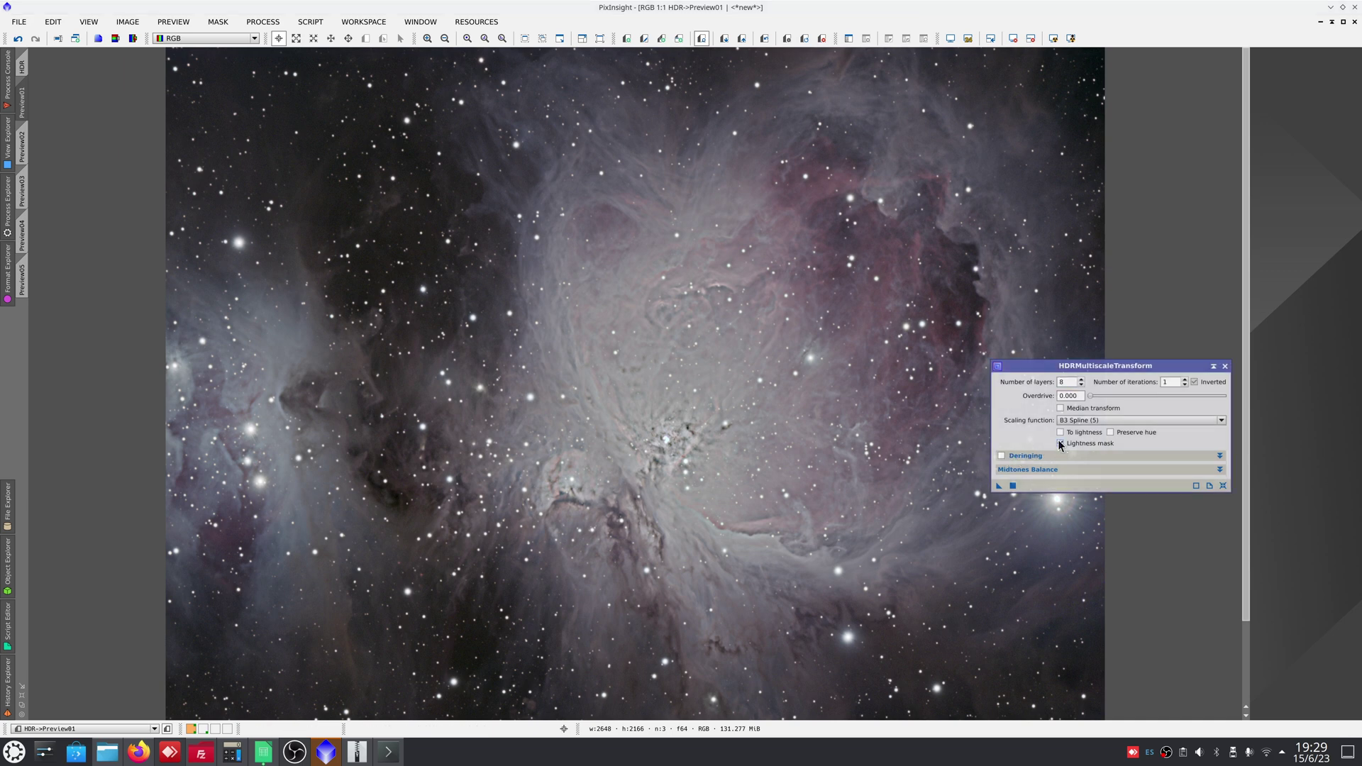
{"action": "left_click", "coordinate": [1060, 444]}
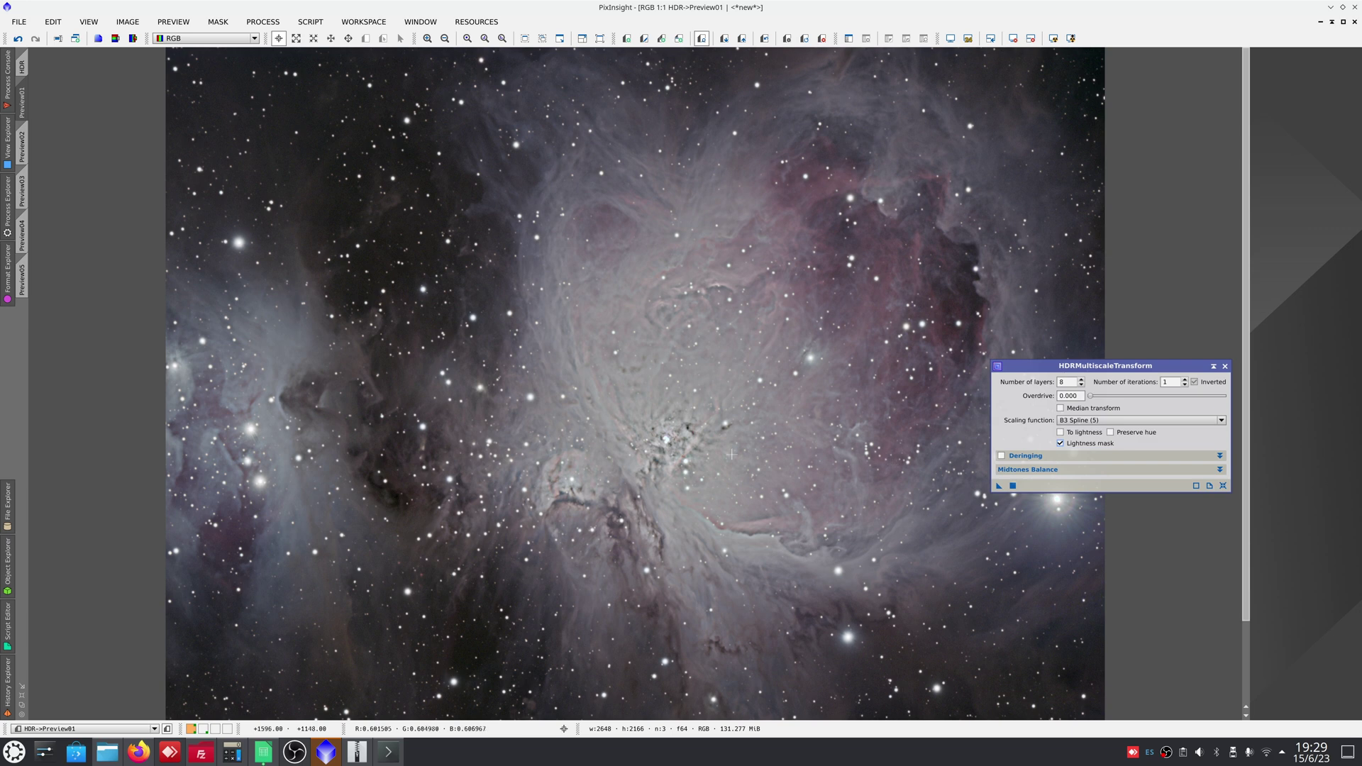
{"action": "left_click", "coordinate": [24, 236]}
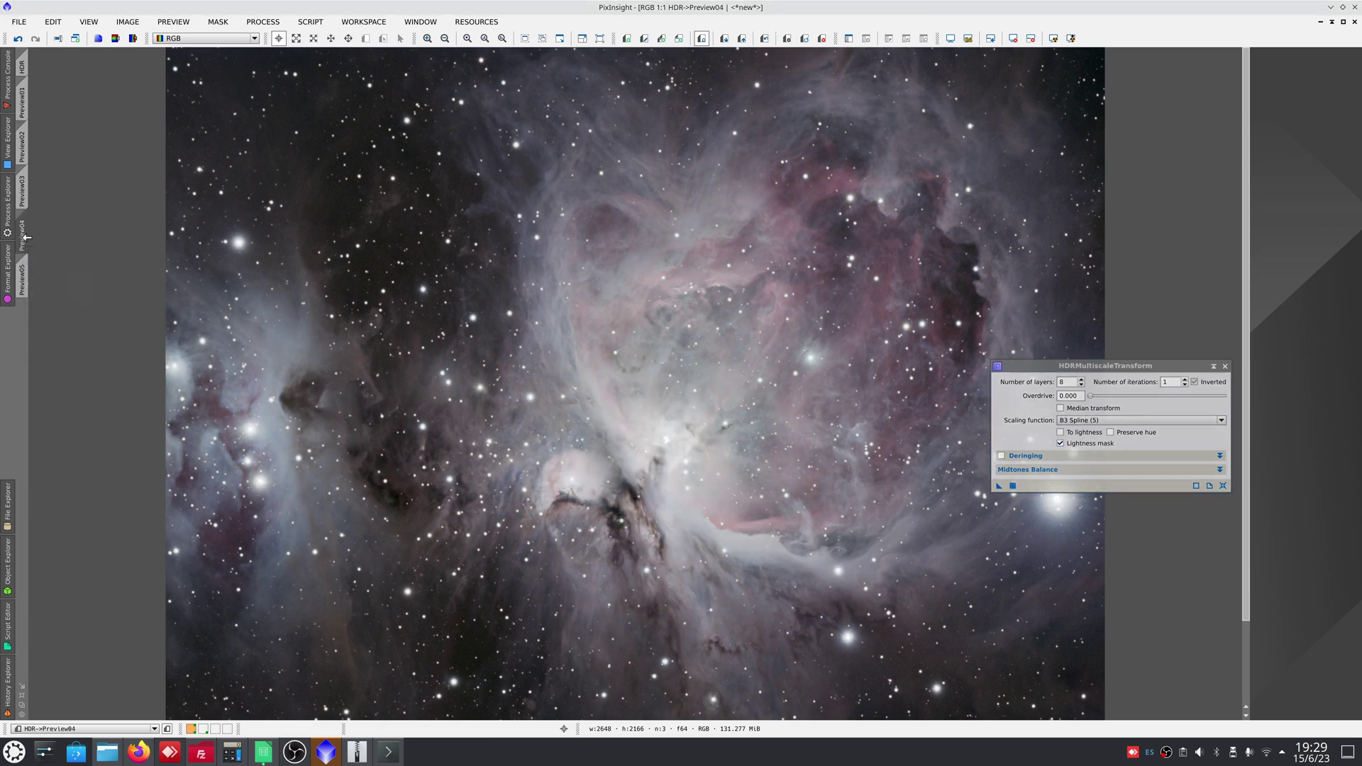
{"action": "left_click", "coordinate": [22, 277]}
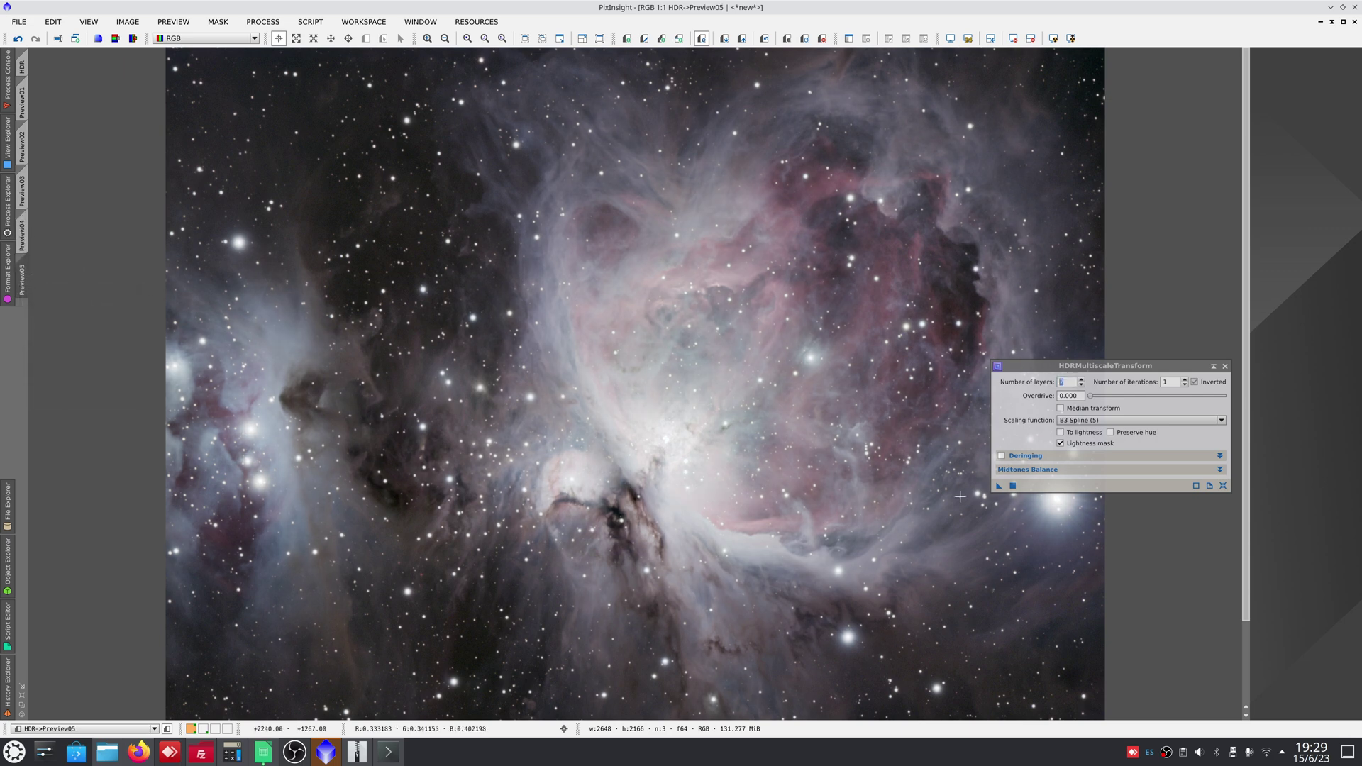
{"action": "left_click_drag", "start_coordinate": [997, 487], "coordinate": [800, 502]}
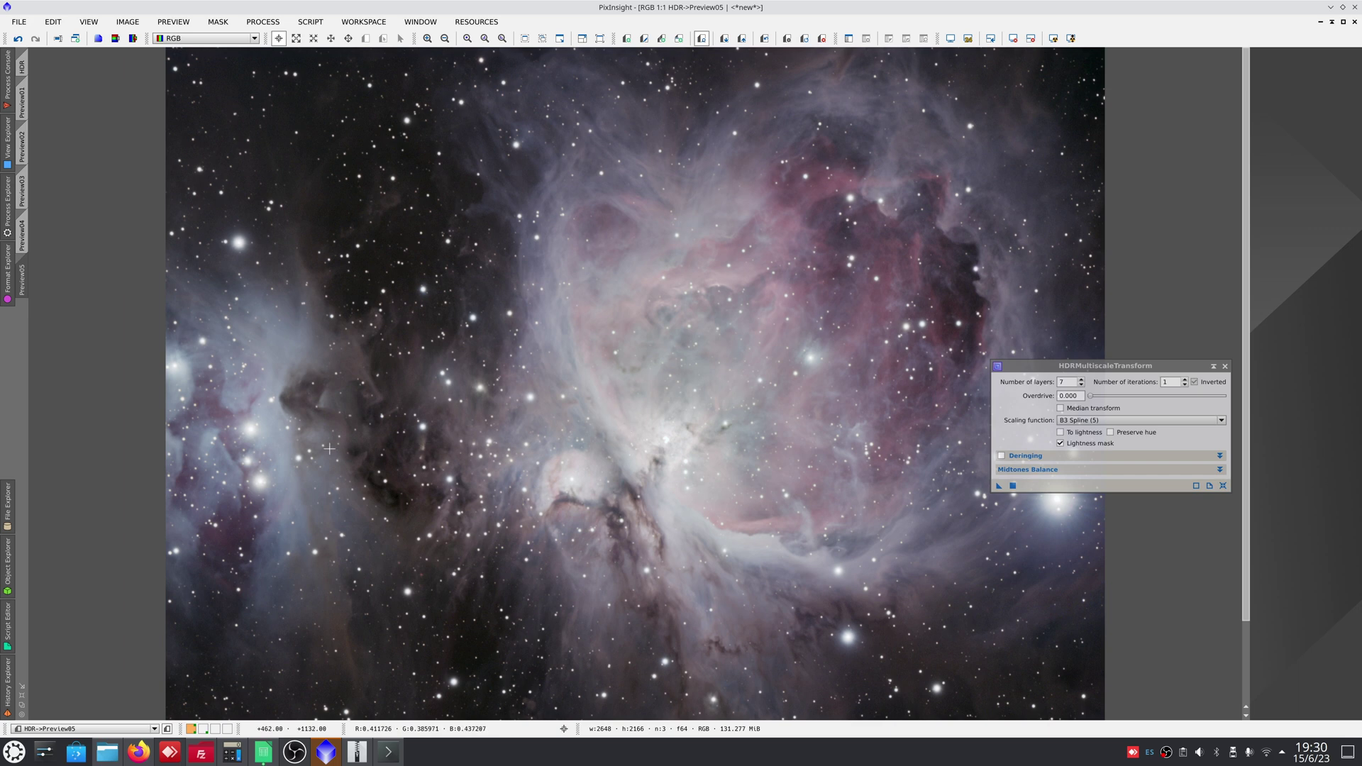
Flick repeatedly between masked Preview05 and unmasked Preview04 to compare them.
{"action": "key", "text": "ctrl+Page_Up"}
{"action": "key", "text": "ctrl+Page_Down"}
{"action": "key", "text": "ctrl+Page_Up"}
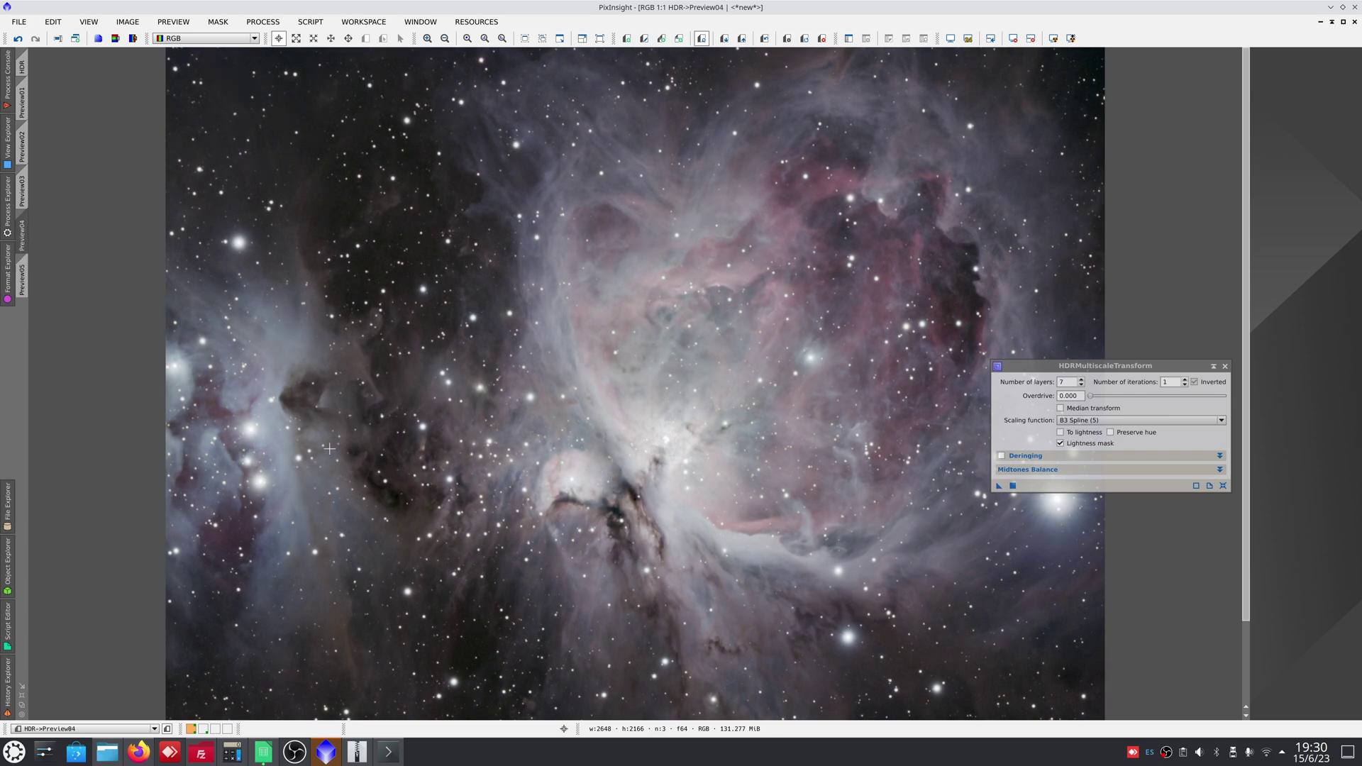
{"action": "key", "text": "ctrl+Page_Down"}
{"action": "key", "text": "ctrl+Page_Up"}
{"action": "key", "text": "ctrl+Page_Down"}
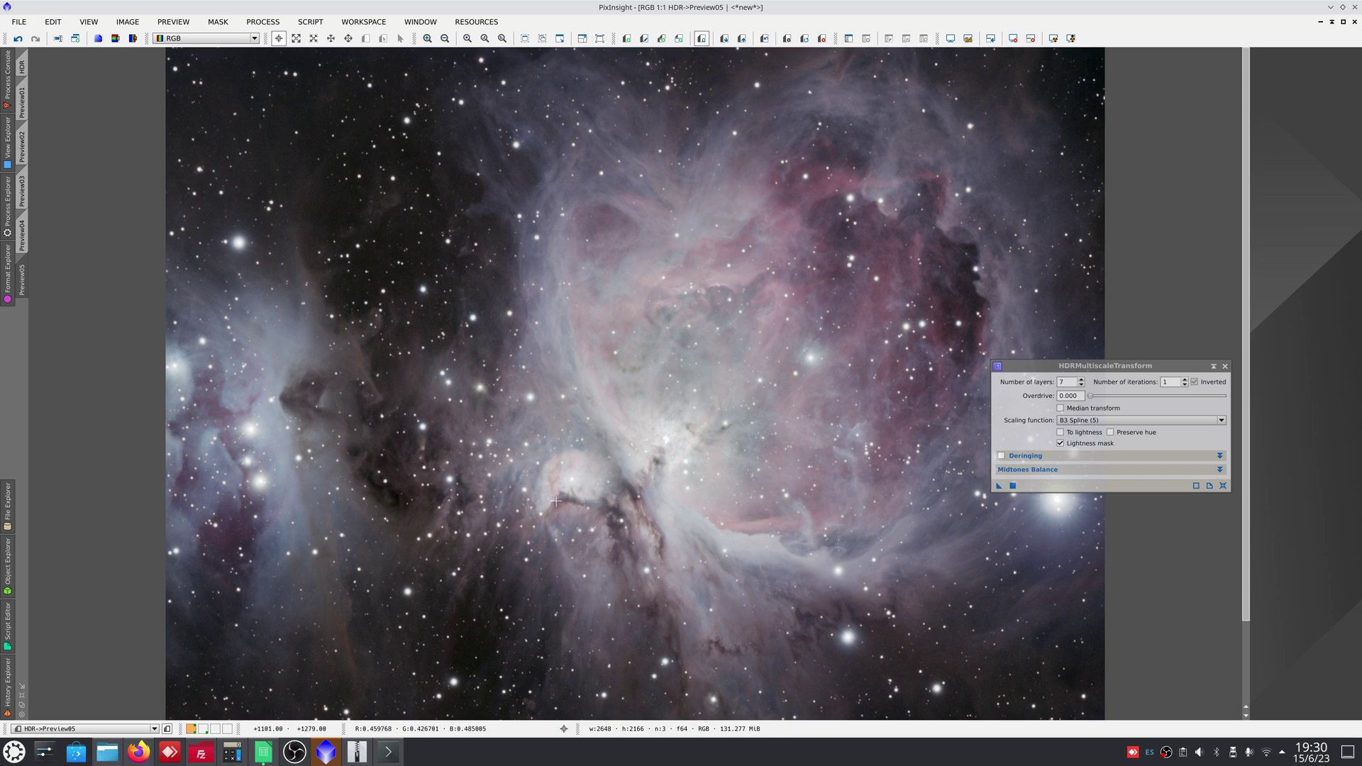
{"action": "key", "text": "ctrl+Page_Up"}
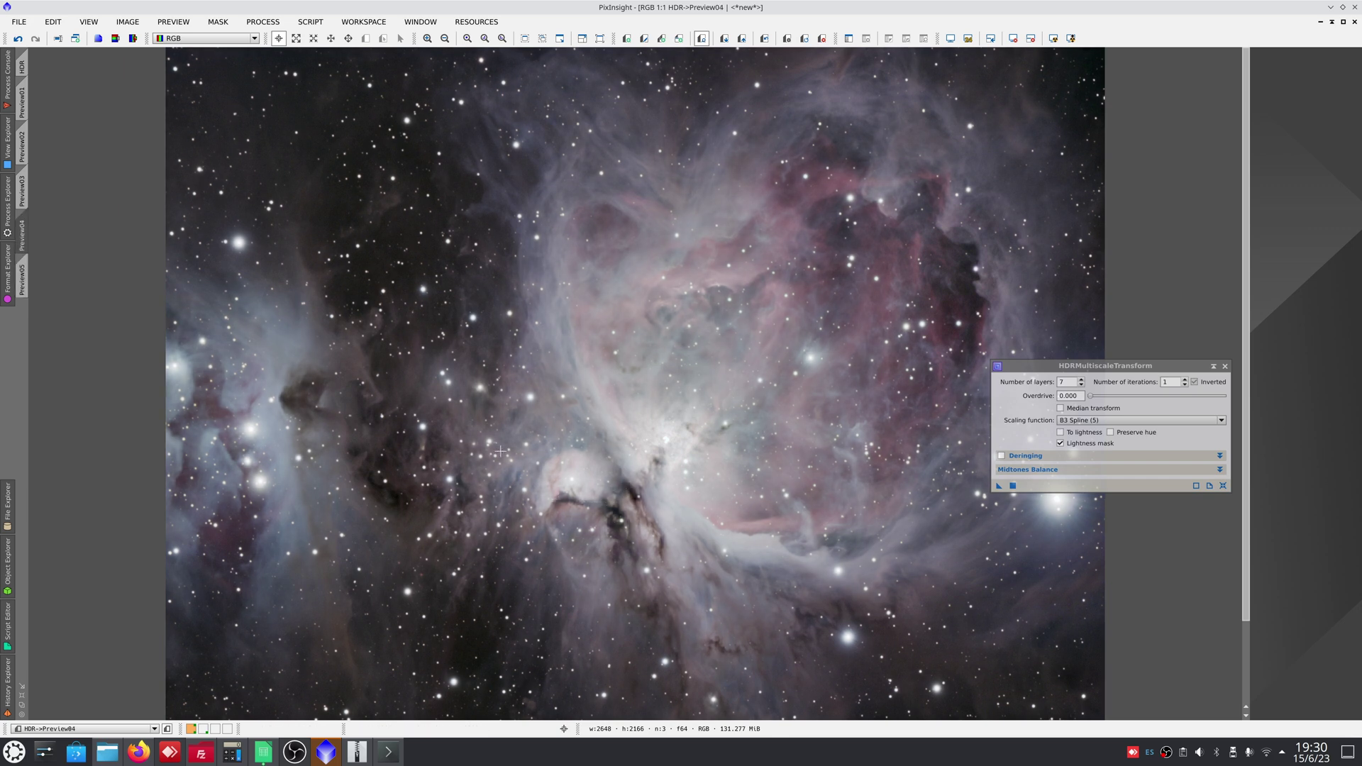
{"action": "key", "text": "ctrl+Page_Down"}
{"action": "key", "text": "ctrl+Page_Up"}
{"action": "key", "text": "ctrl+Page_Down"}
{"action": "key", "text": "ctrl+Page_Up"}
Step through Preview03 and Preview04, then bring up the 4-layer Preview01.
{"action": "key", "text": "ctrl+Page_Up"}
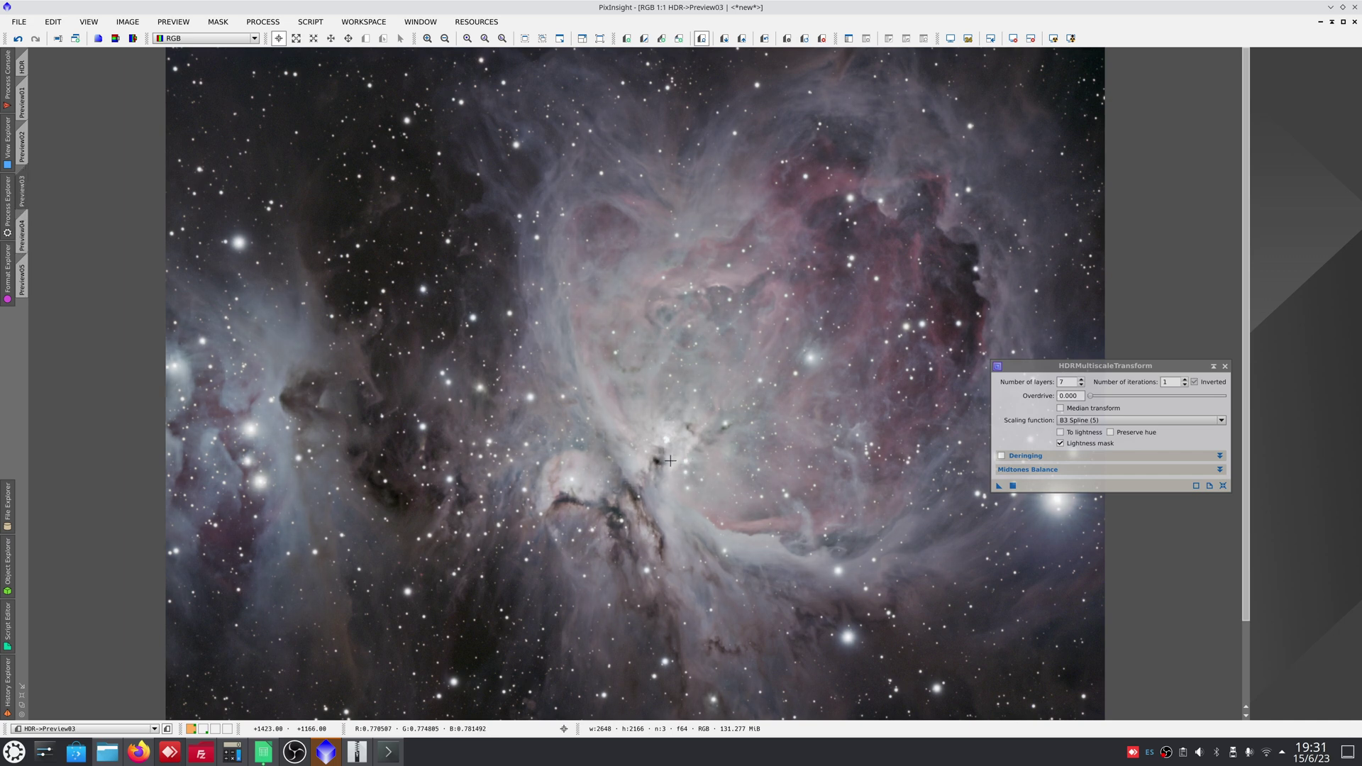
{"action": "key", "text": "ctrl+Page_Down"}
{"action": "key", "text": "ctrl+Page_Up"}
{"action": "key", "text": "ctrl+Page_Down"}
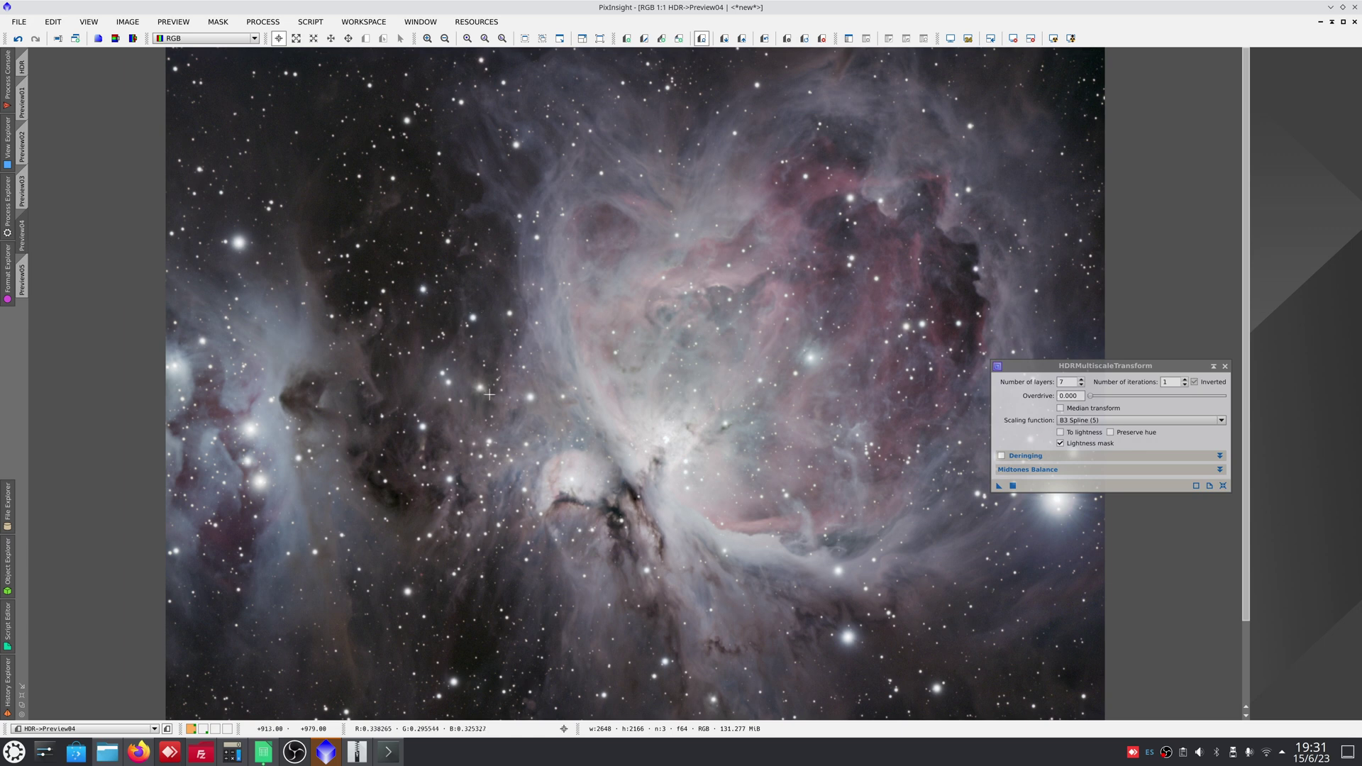
{"action": "left_click", "coordinate": [26, 91]}
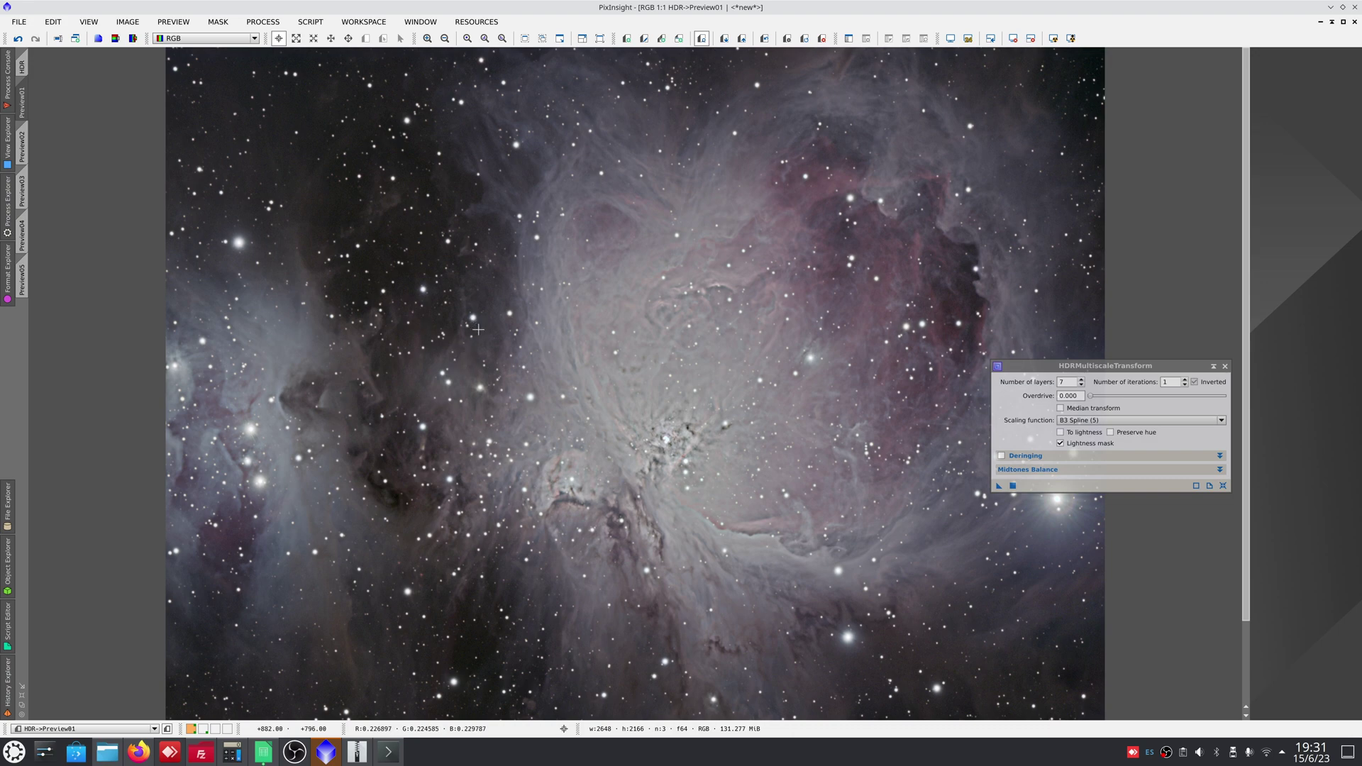
Zoom to 3:1, then apply the 4-layer lightness-masked transform to Preview02.
{"action": "scroll", "coordinate": [478, 330], "scroll_direction": "up", "scroll_amount": 2}
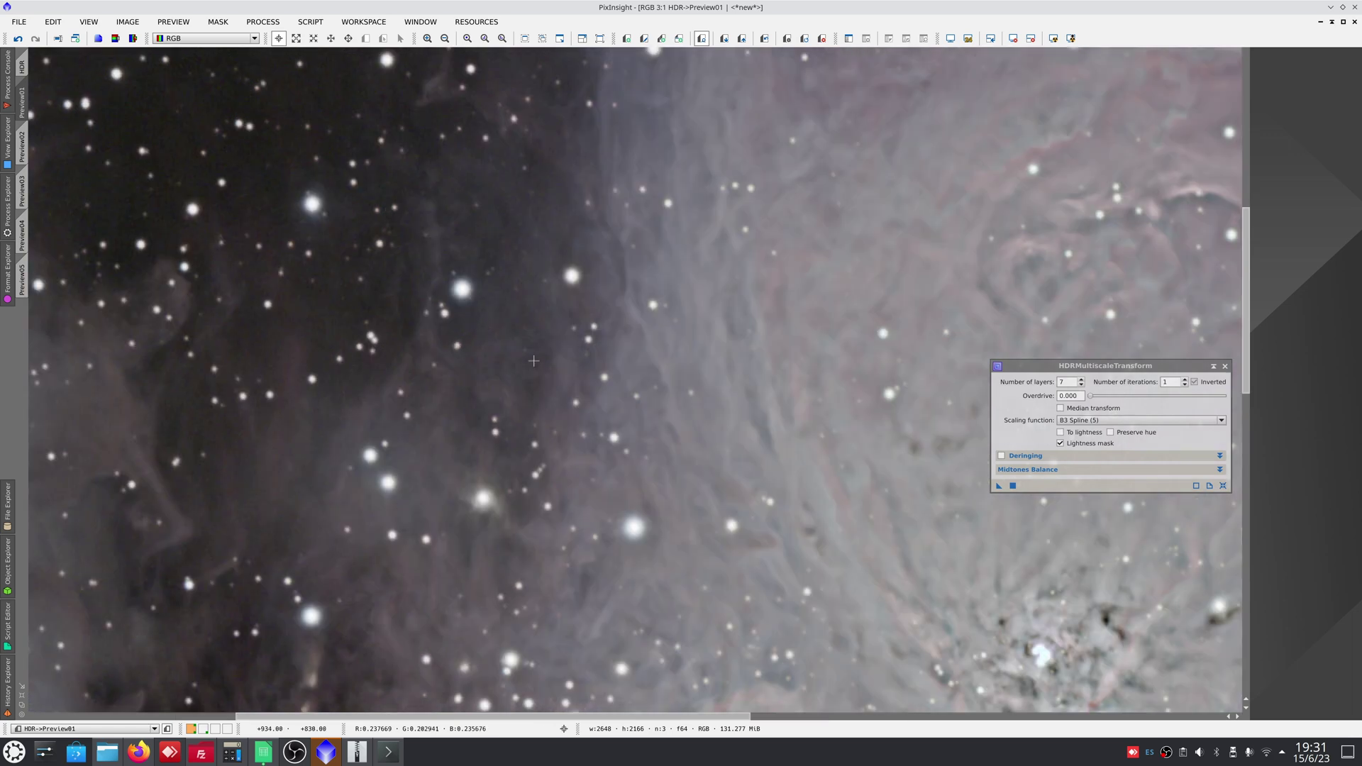
{"action": "left_click_drag", "start_coordinate": [533, 361], "coordinate": [636, 415]}
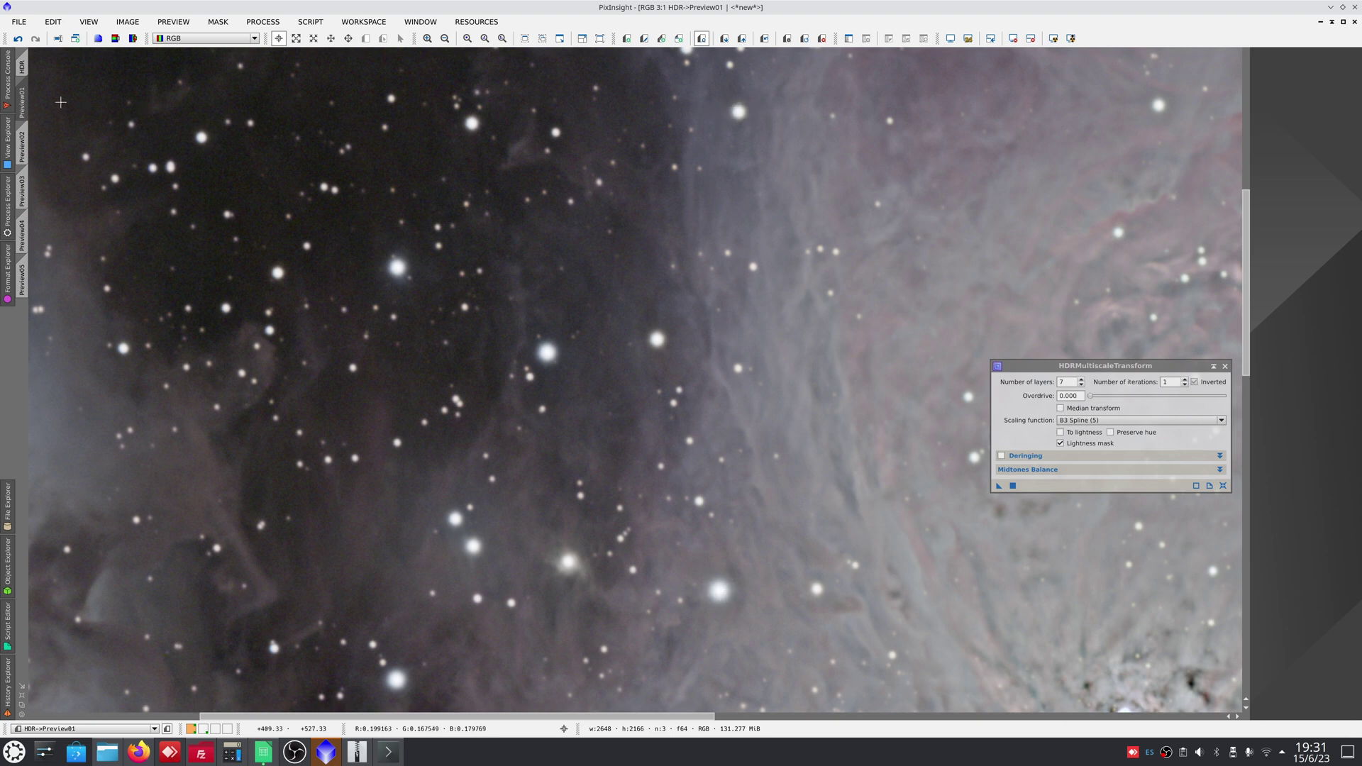
{"action": "left_click", "coordinate": [27, 141]}
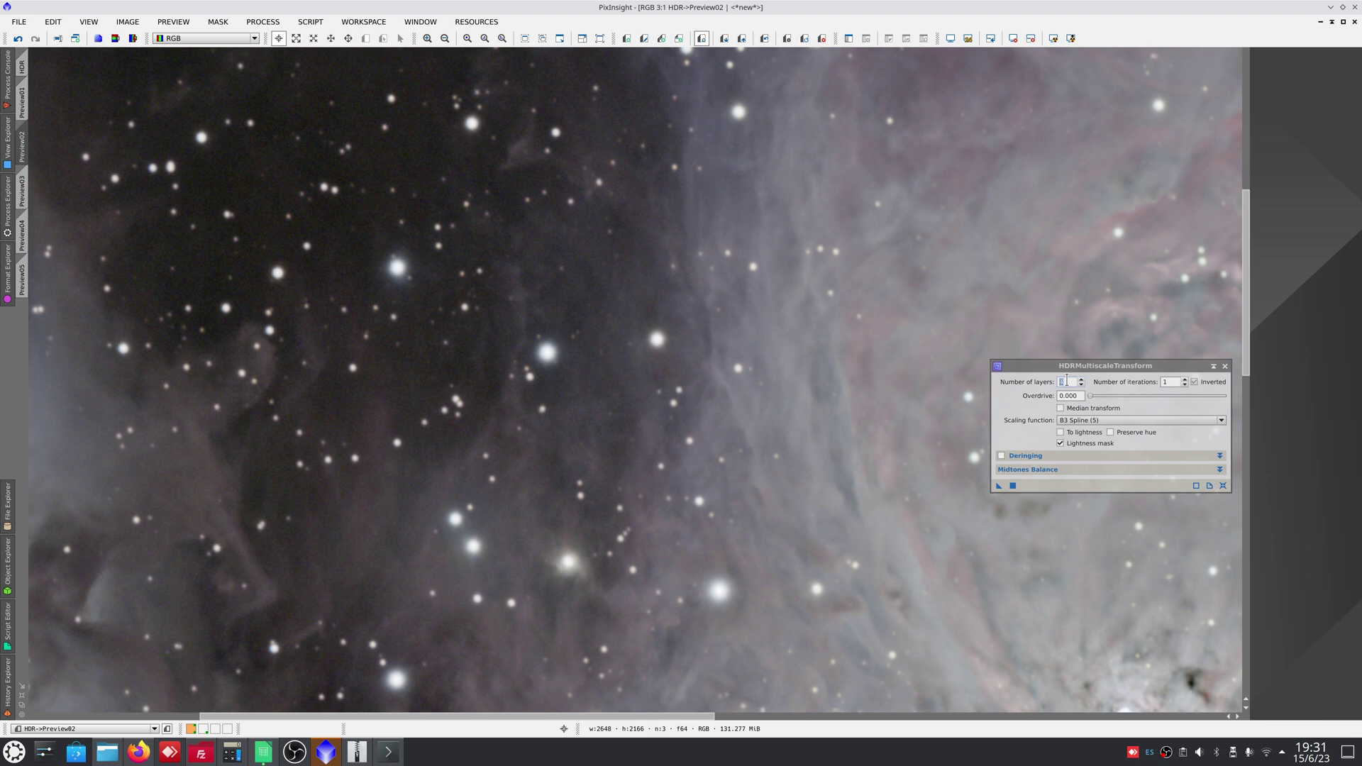
{"action": "type", "text": "4"}
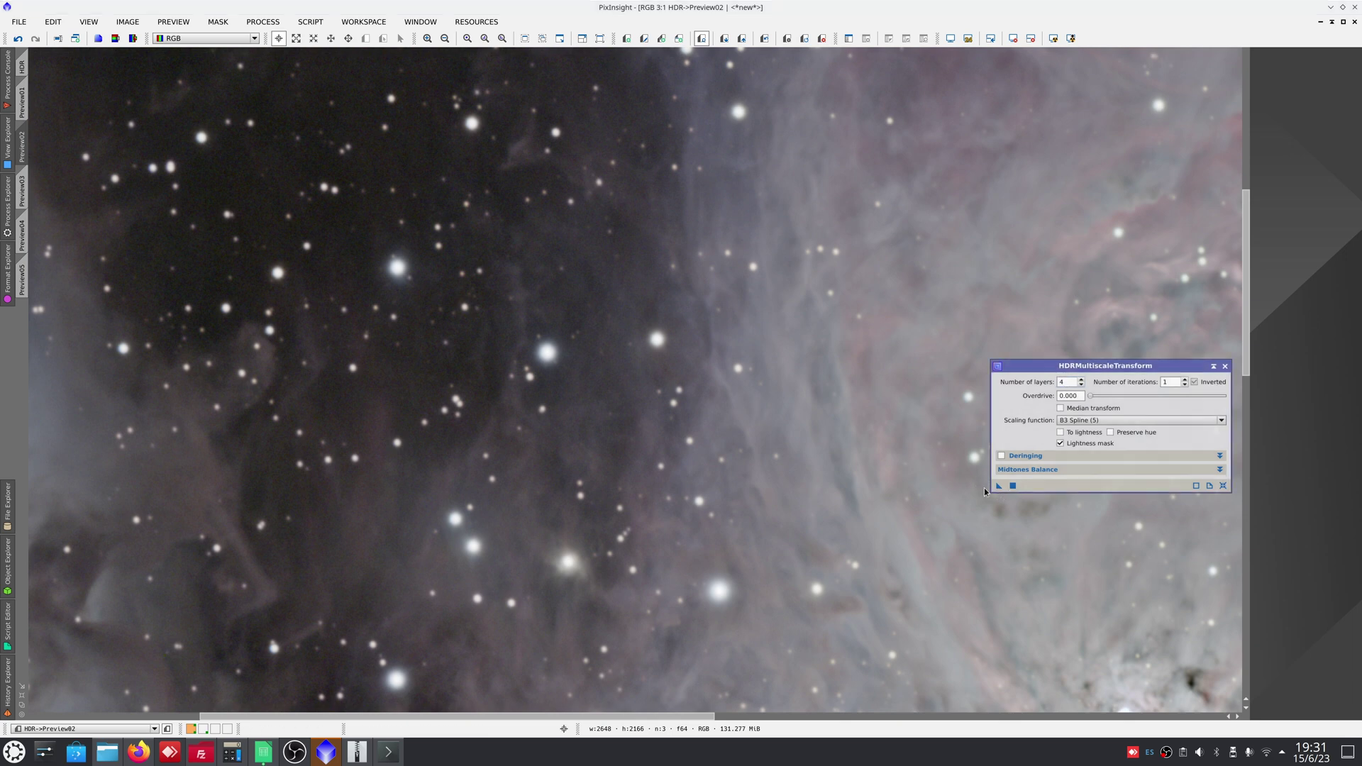
{"action": "left_click_drag", "start_coordinate": [974, 490], "coordinate": [704, 440]}
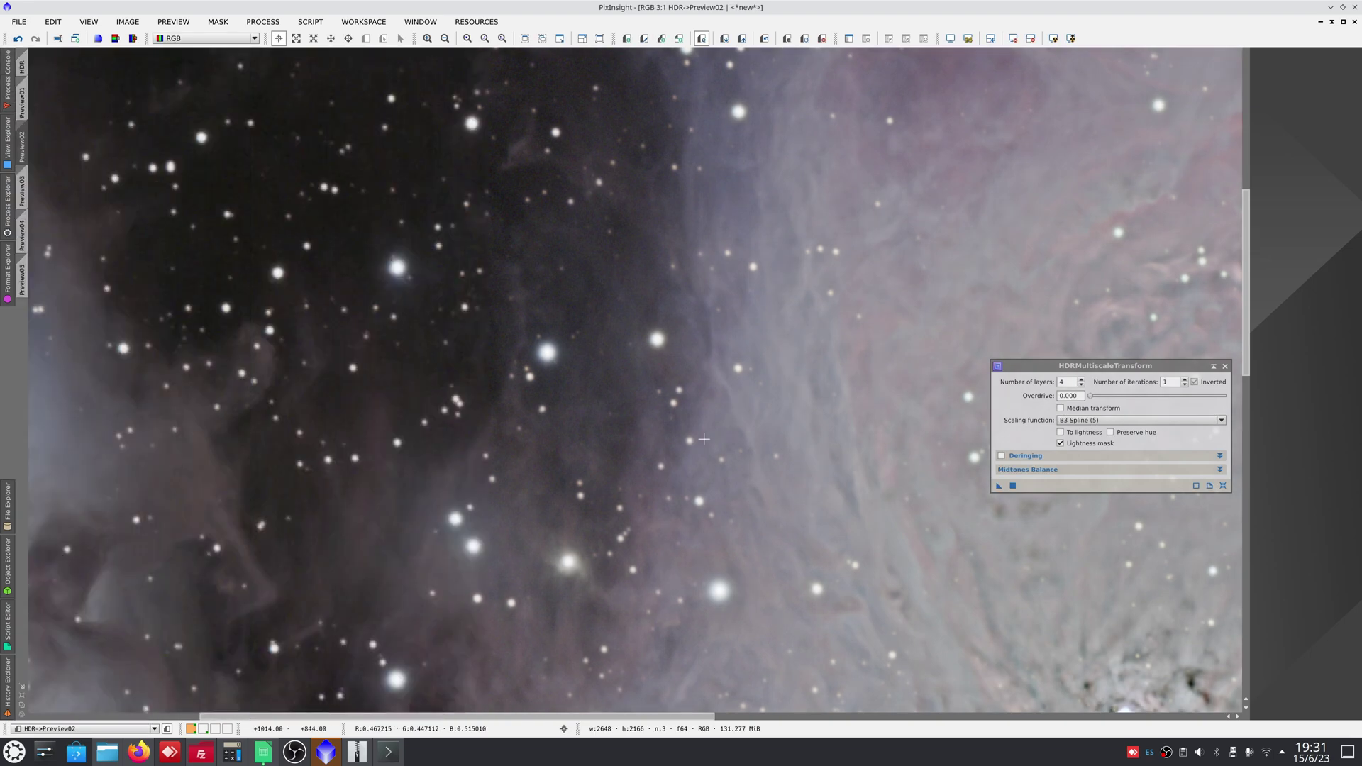
Toggle between masked Preview02 and unmasked Preview01 to compare them up close.
{"action": "key", "text": "ctrl+Page_Up"}
{"action": "key", "text": "ctrl+shift+z"}
{"action": "key", "text": "ctrl+shift+z"}
{"action": "key", "text": "ctrl+Page_Down"}
{"action": "key", "text": "ctrl+Page_Up"}
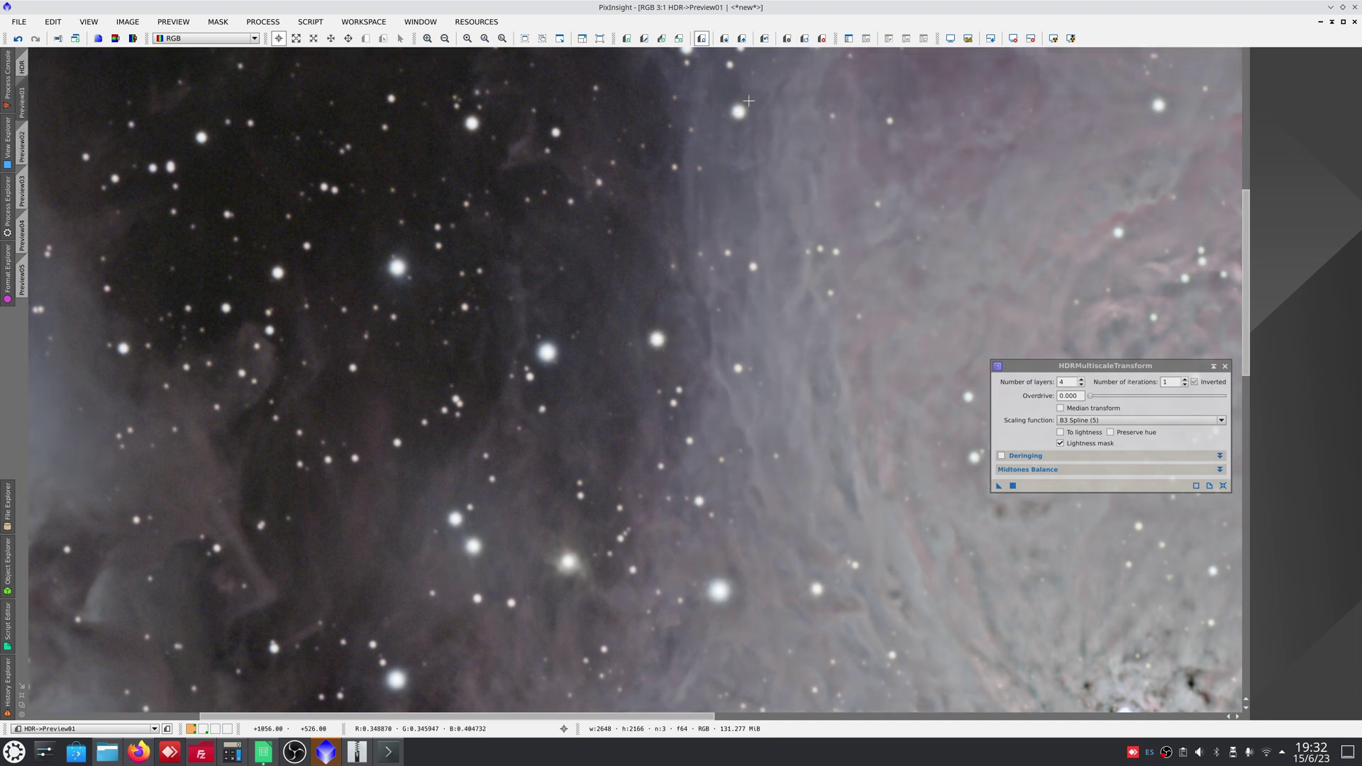